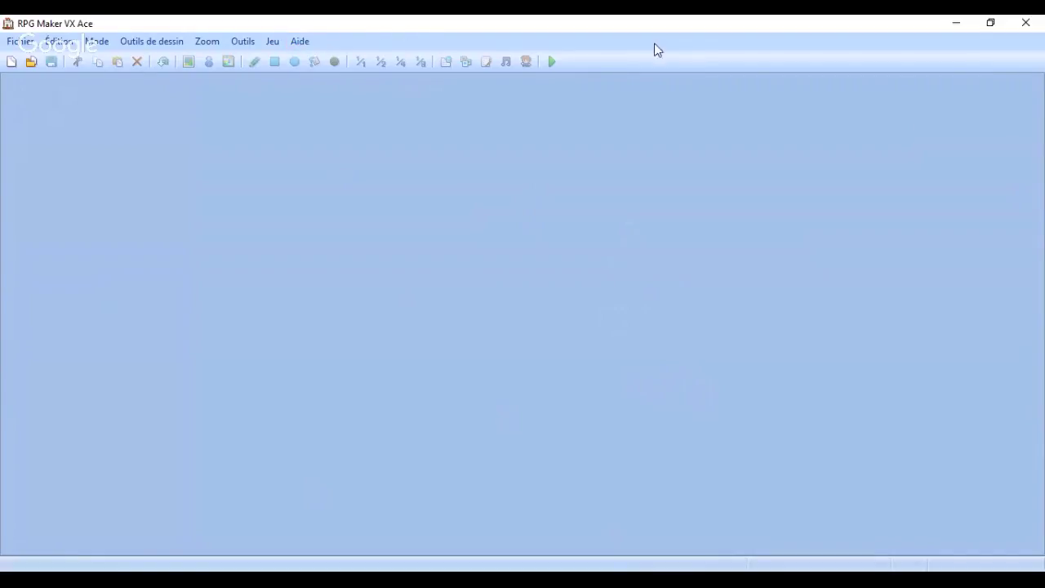
pyautogui.click(19, 42)
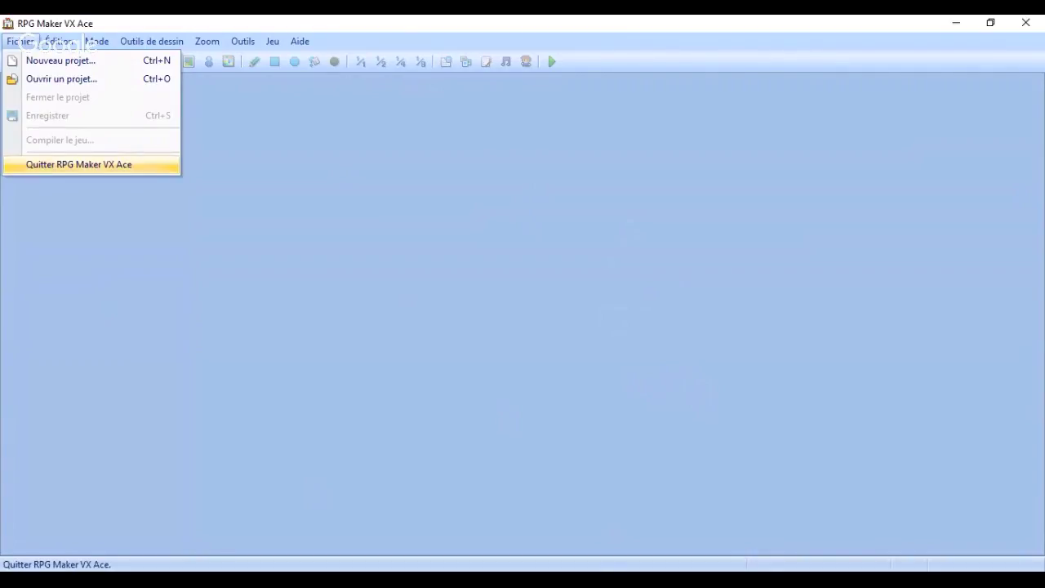
pyautogui.moveTo(64, 46)
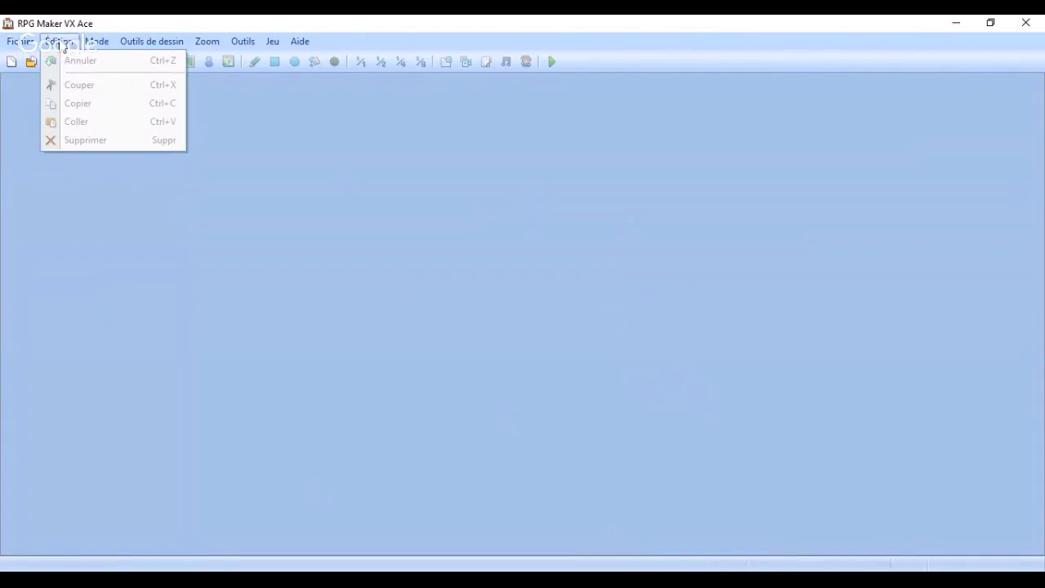
pyautogui.click(118, 254)
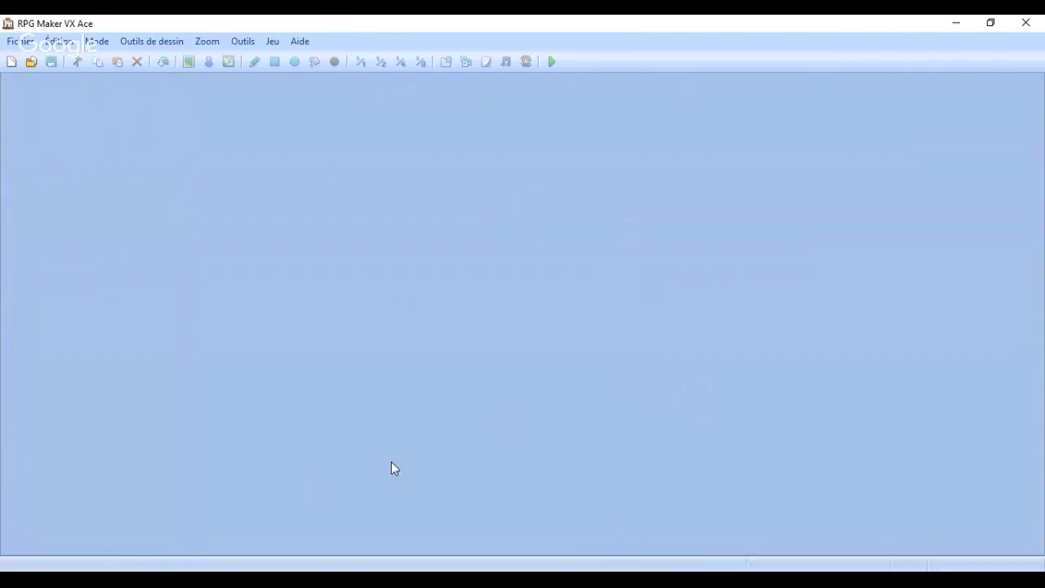
# Create a new game project.
pyautogui.click(18, 41)
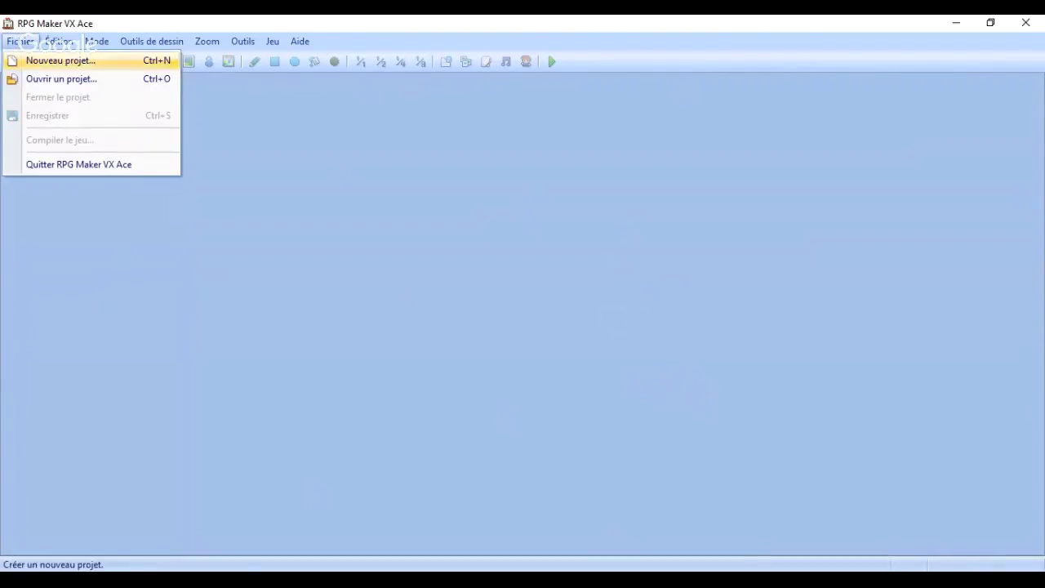
pyautogui.click(85, 202)
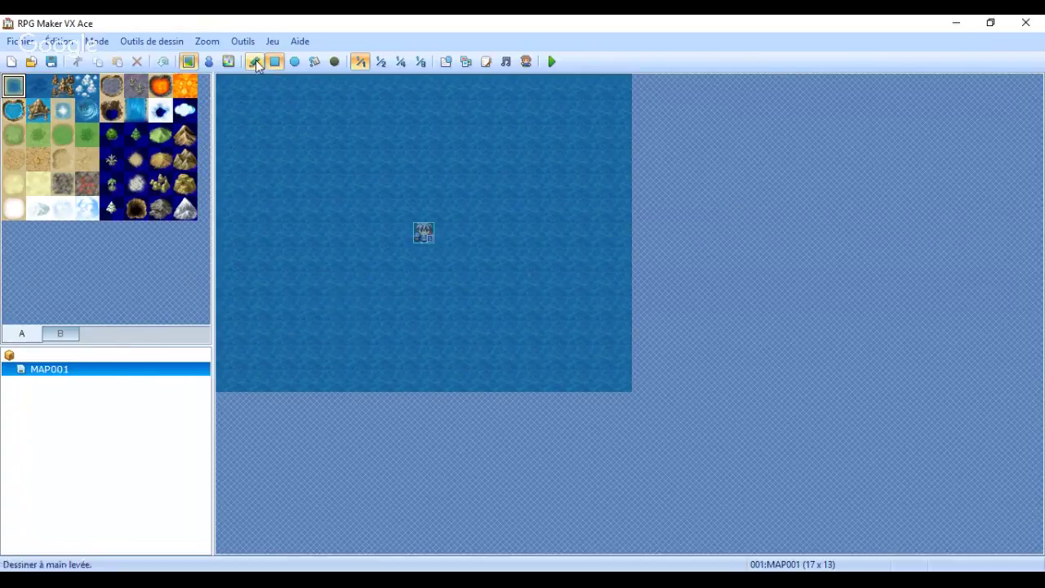
# In event editing mode, delete the player start marker from tile 008,006 of MAP001.
pyautogui.click(208, 63)
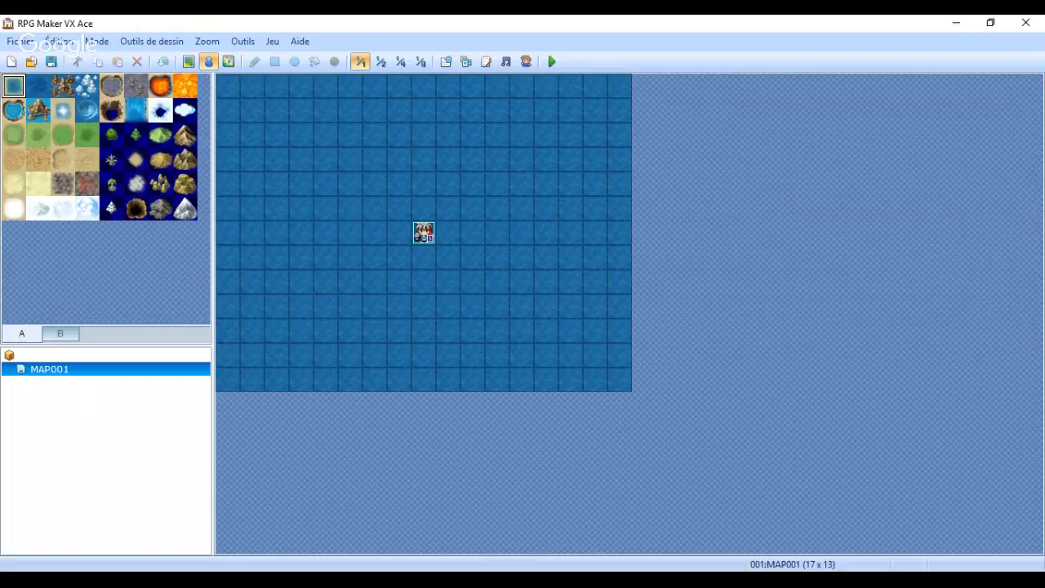
pyautogui.rightClick(422, 233)
pyautogui.click(463, 321)
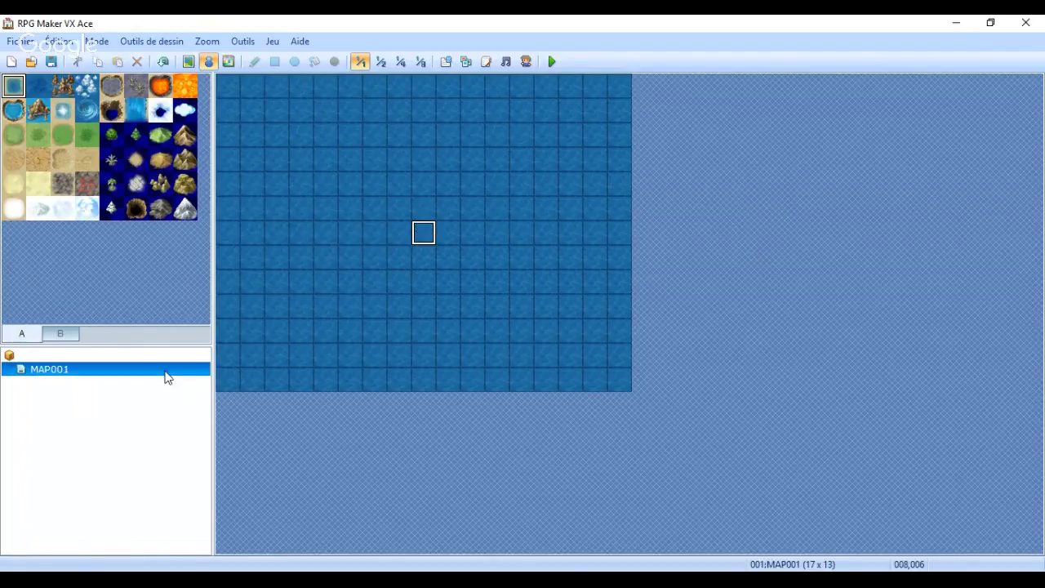
# Delete MAP001 from the project.
pyautogui.rightClick(166, 373)
pyautogui.click(209, 487)
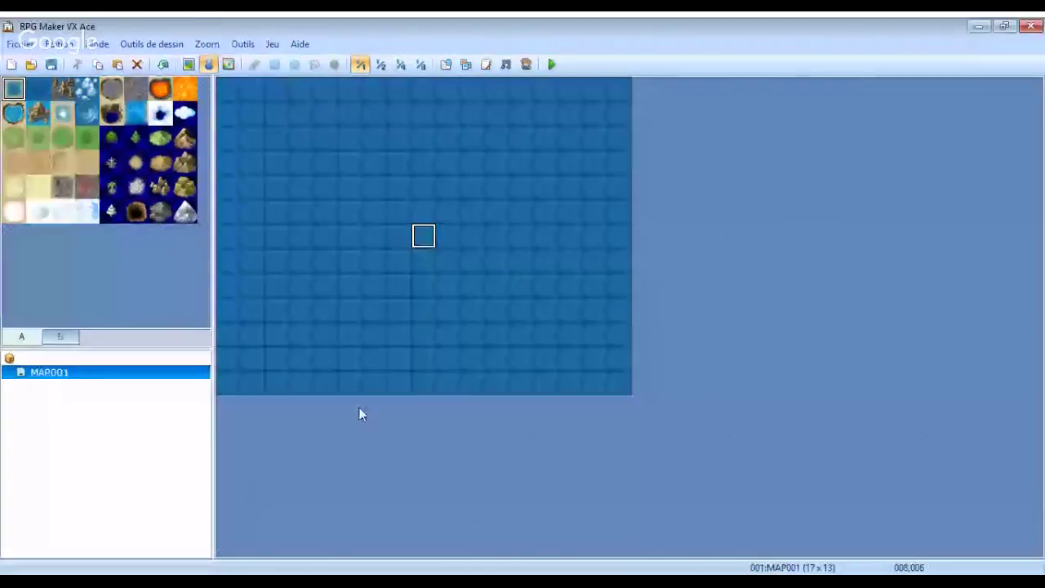
pyautogui.click(487, 337)
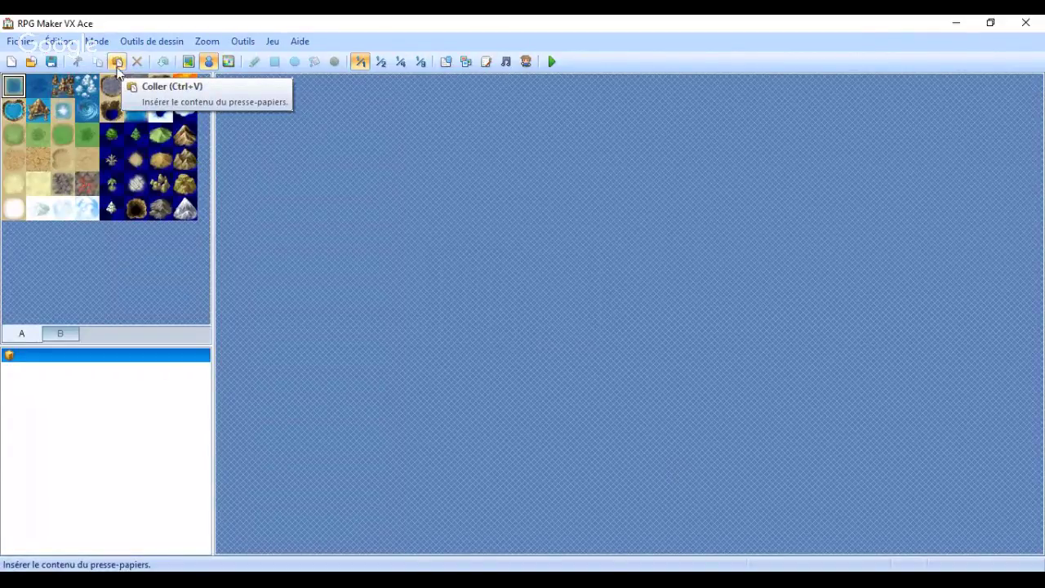
# Go through the map, event and region editing modes and return to map editing.
pyautogui.click(189, 62)
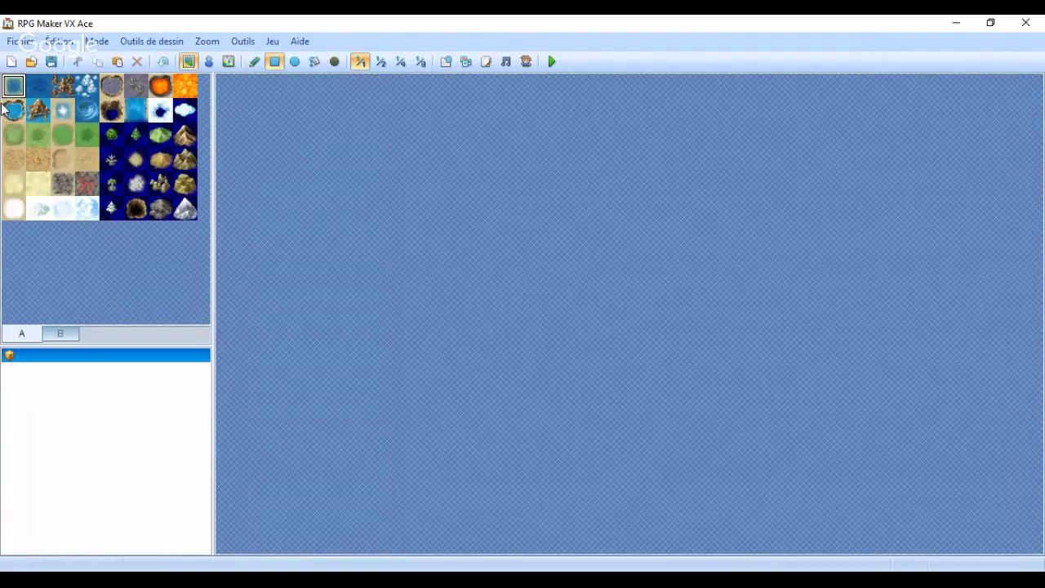
pyautogui.click(214, 64)
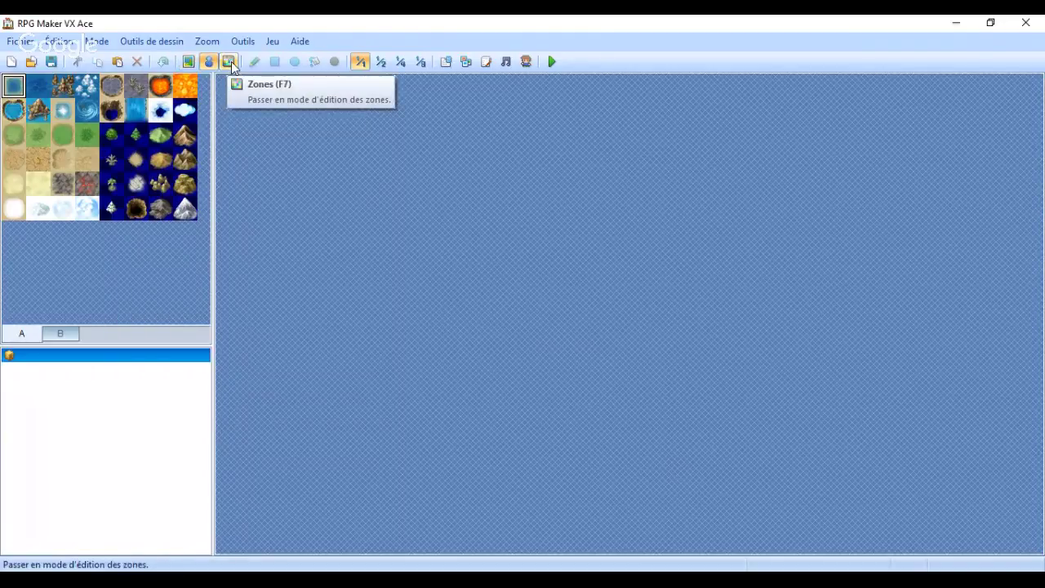
pyautogui.click(229, 63)
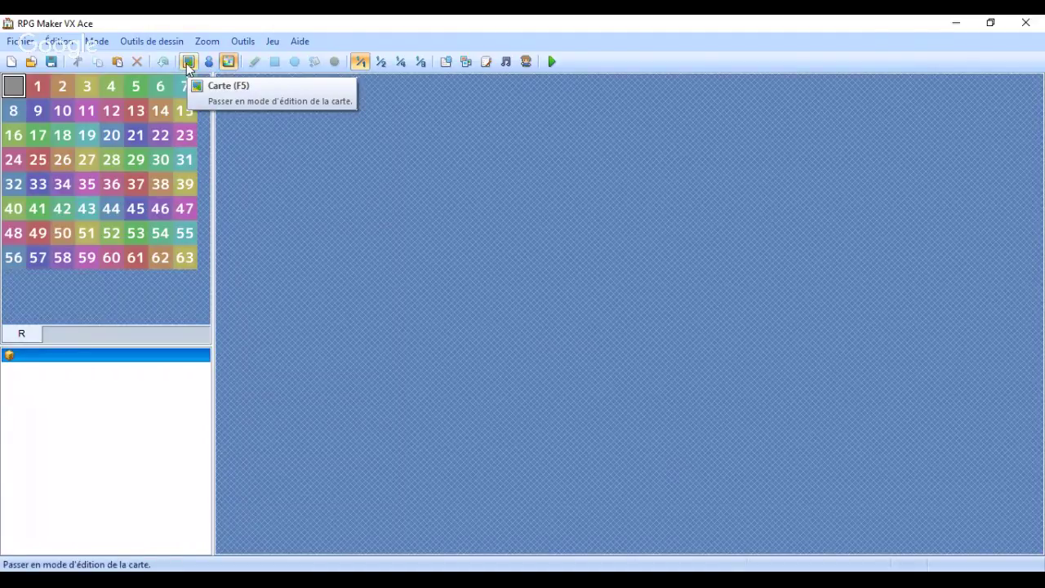
pyautogui.click(187, 64)
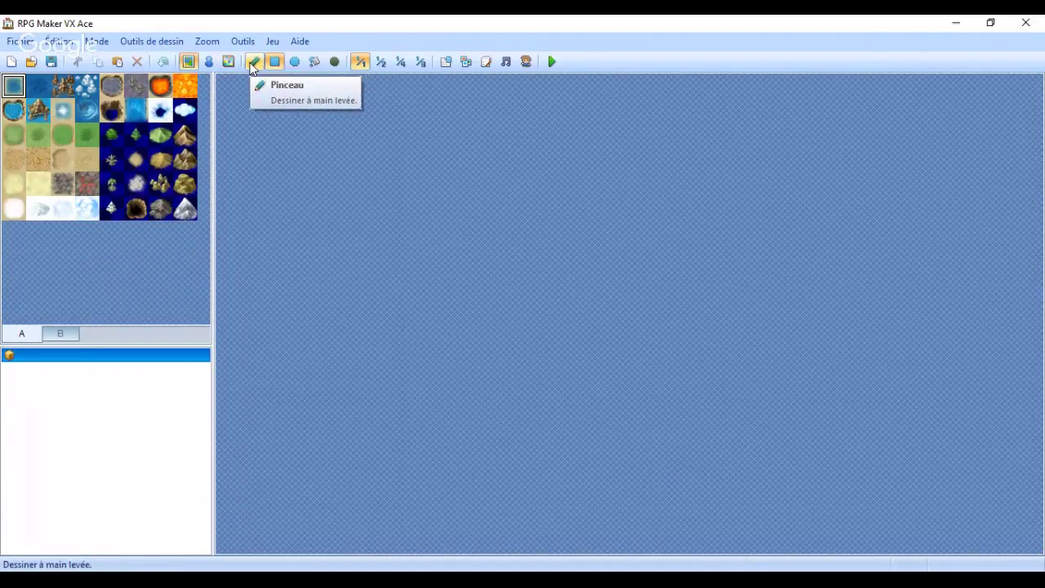
# Select the plain green grass tile and go through the drawing tools from the pencil to the shadow pen.
pyautogui.click(253, 65)
pyautogui.click(63, 134)
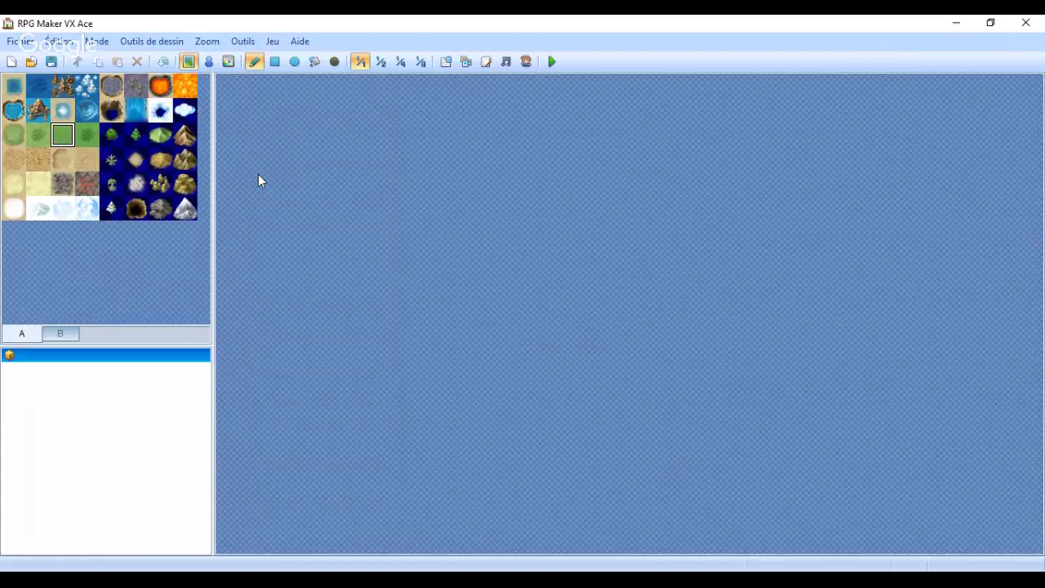
pyautogui.click(276, 65)
pyautogui.click(295, 63)
pyautogui.click(317, 67)
pyautogui.click(333, 63)
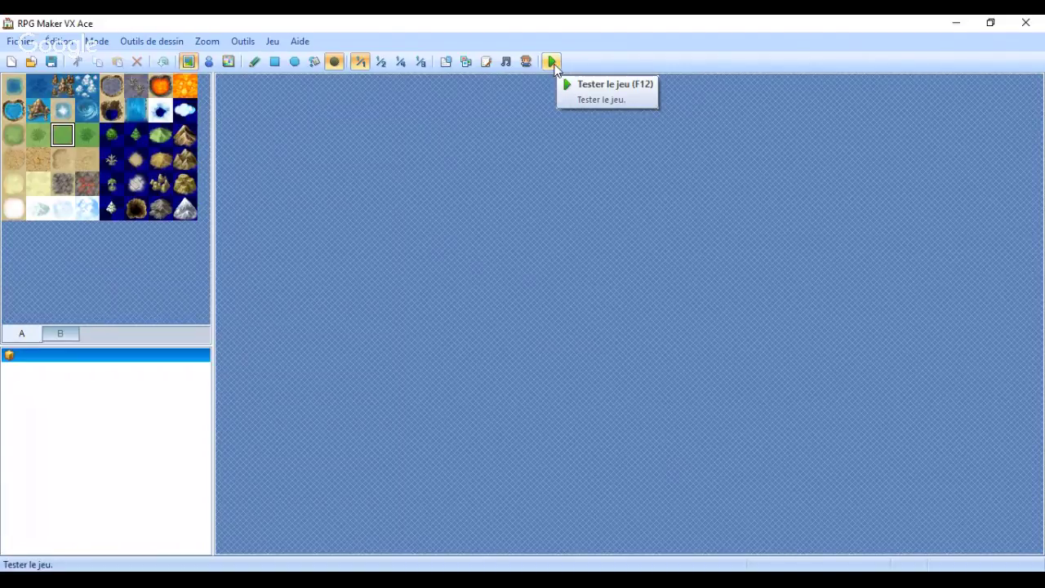
# Toggle the option to start the game in full screen off and back on.
pyautogui.click(272, 42)
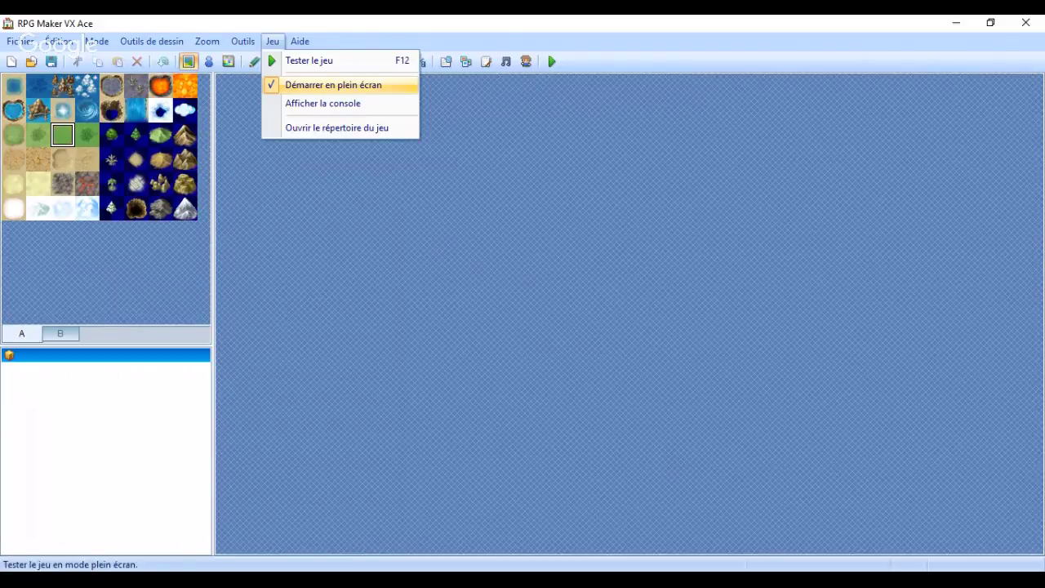
pyautogui.click(333, 84)
pyautogui.click(272, 41)
pyautogui.click(287, 86)
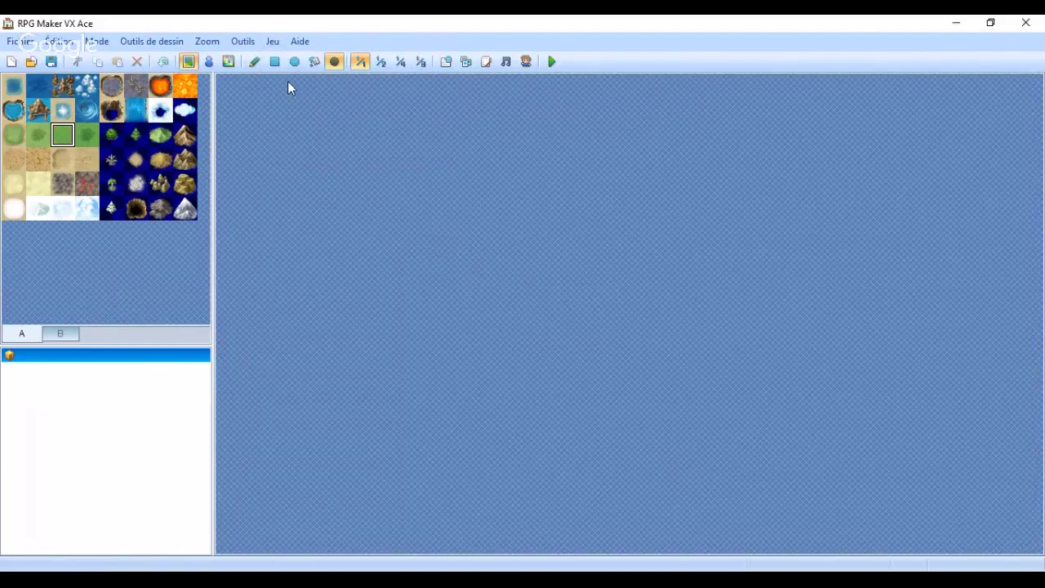
pyautogui.click(272, 41)
pyautogui.click(300, 41)
pyautogui.moveTo(272, 41)
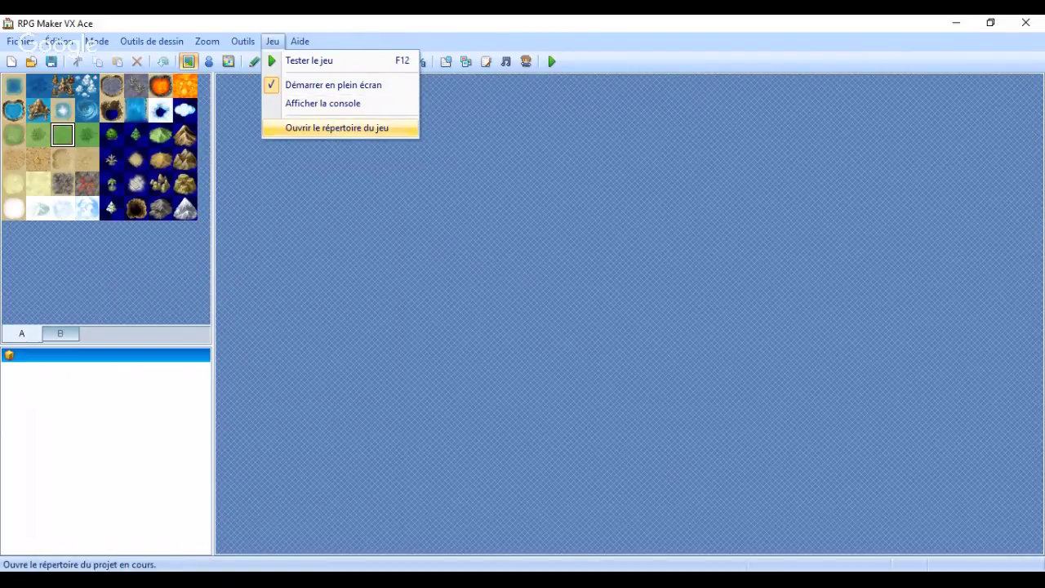
pyautogui.click(278, 193)
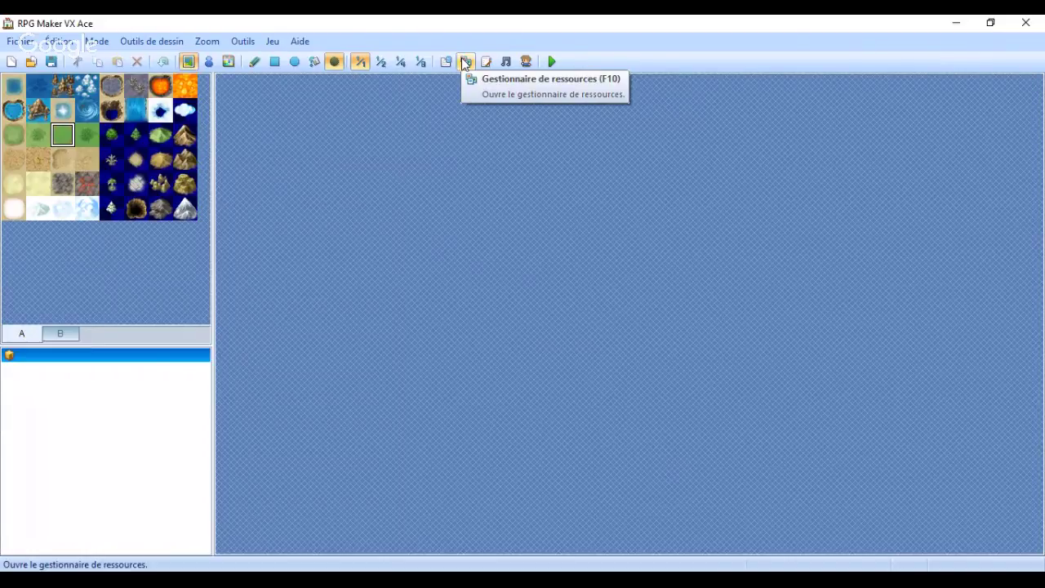
# Examine the graphics, audio and movie folders in the resource manager, and look through the game database.
pyautogui.click(464, 62)
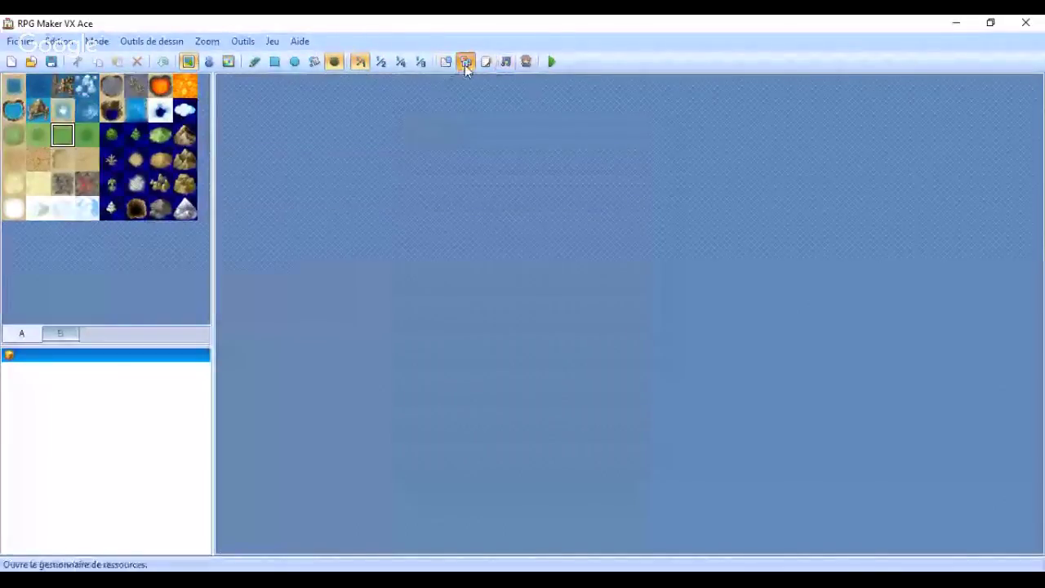
pyautogui.click(464, 65)
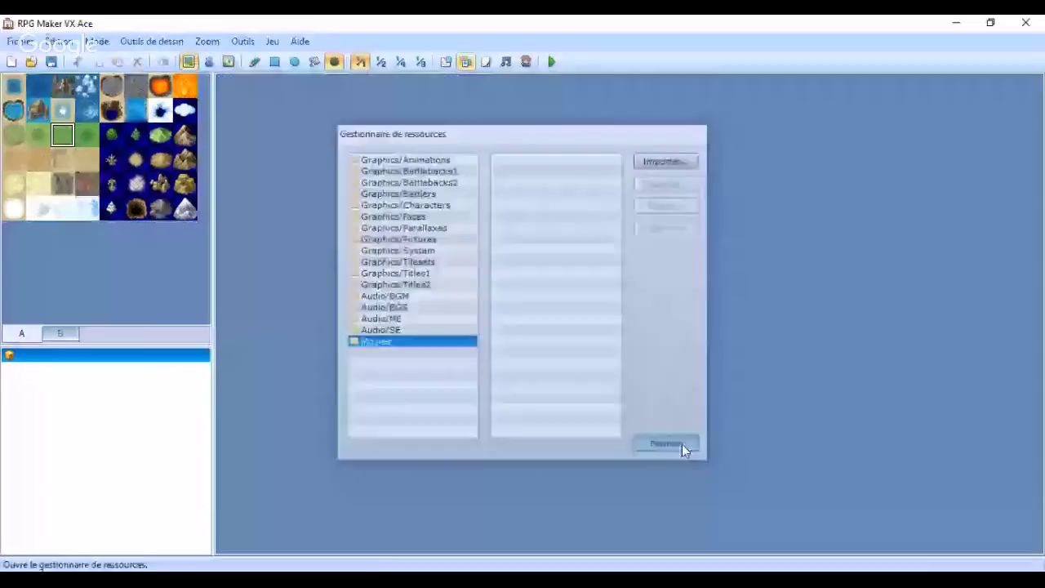
pyautogui.click(679, 444)
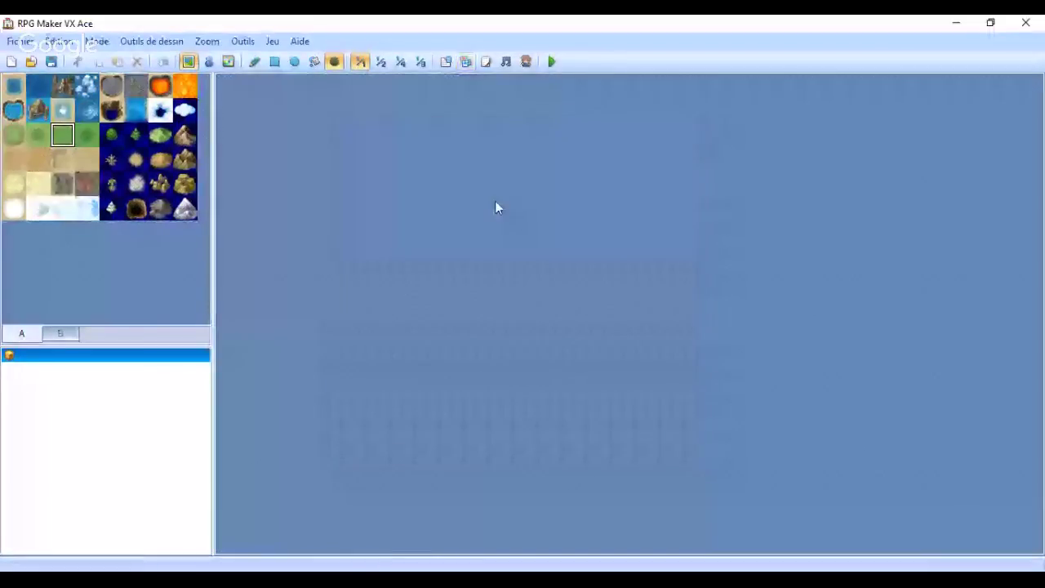
pyautogui.click(447, 63)
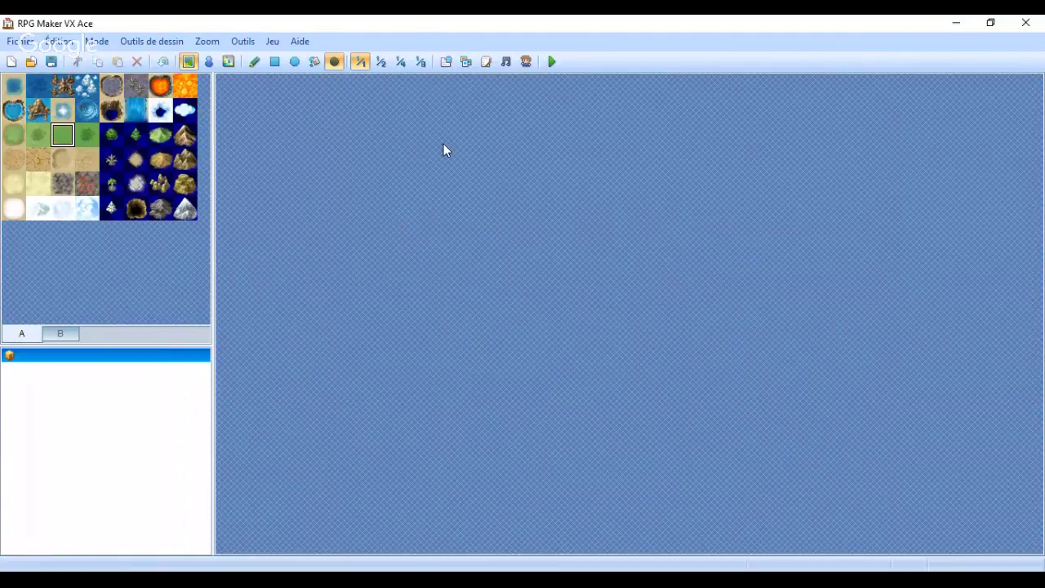
pyautogui.click(469, 63)
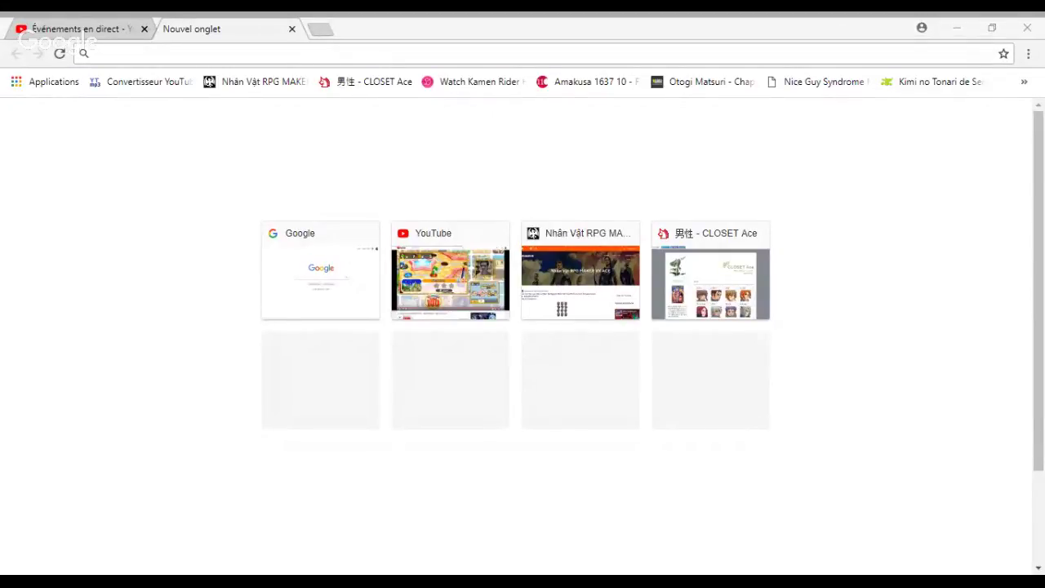
# Switch to Chrome and search Google Images for "rpg maker vx ace tilesets interior".
pyautogui.click(722, 545)
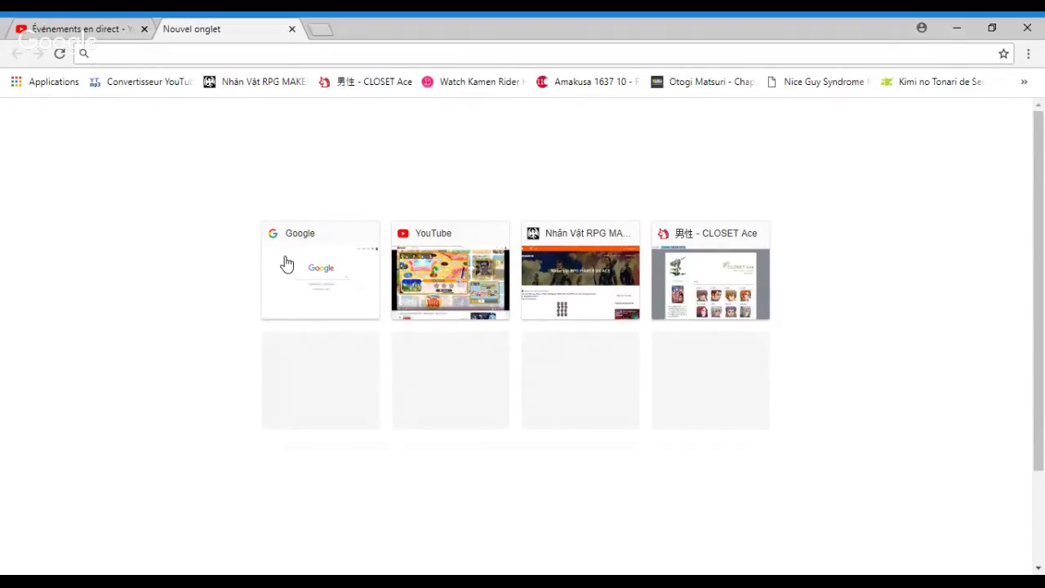
pyautogui.click(318, 270)
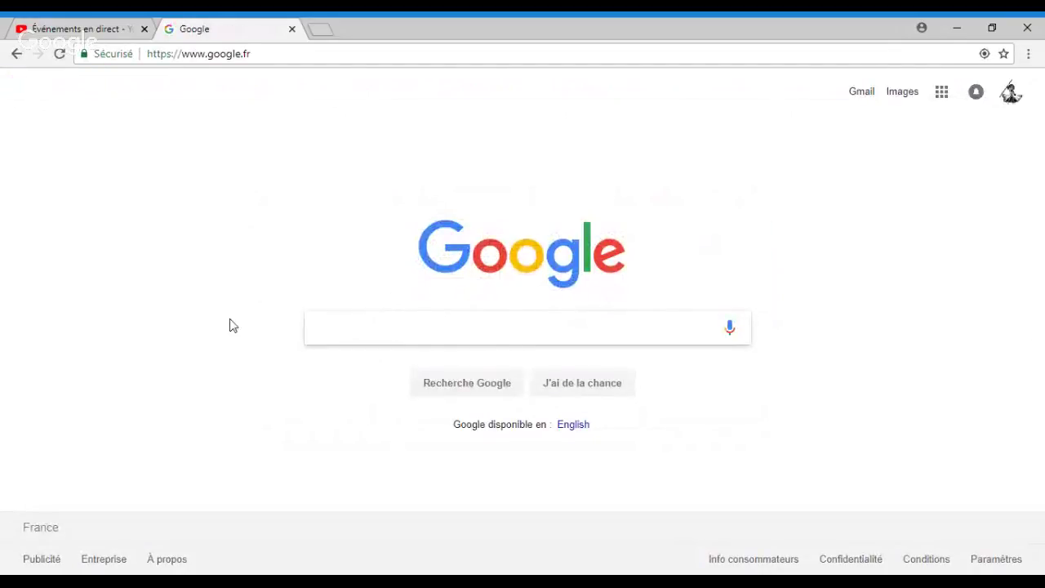
pyautogui.click(902, 91)
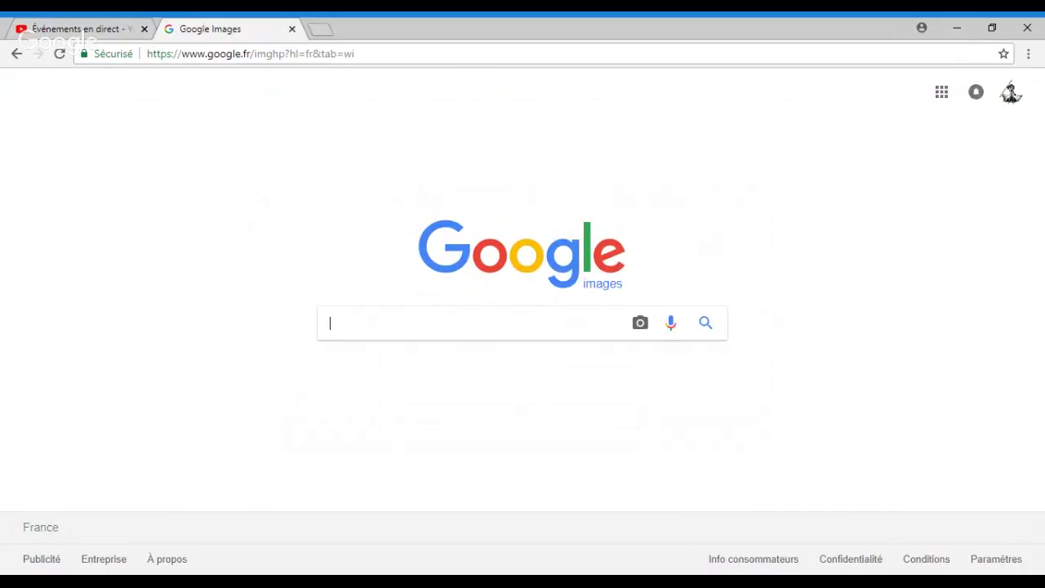
pyautogui.write('R')
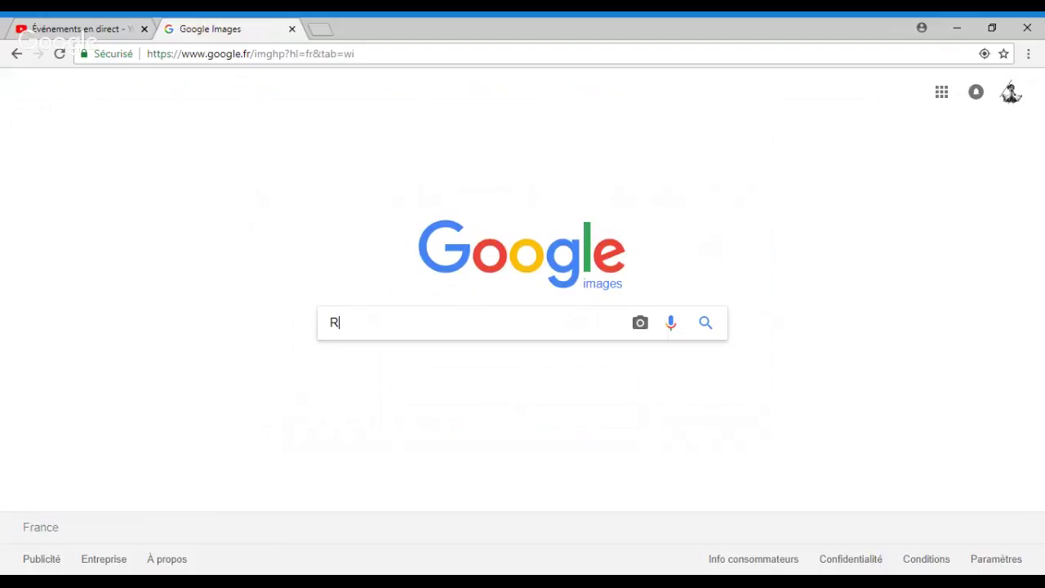
pyautogui.write('PG')
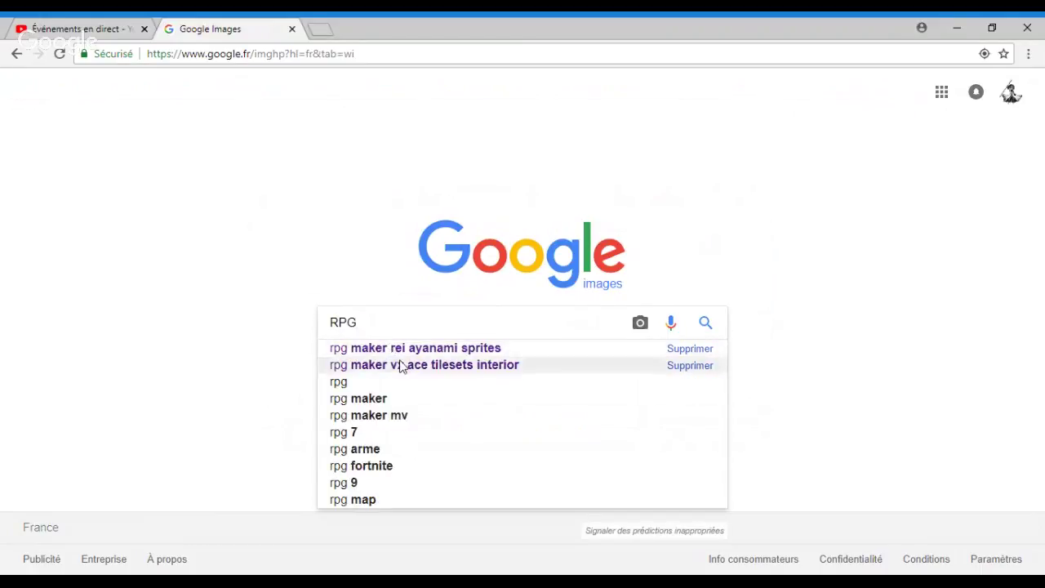
pyautogui.click(417, 367)
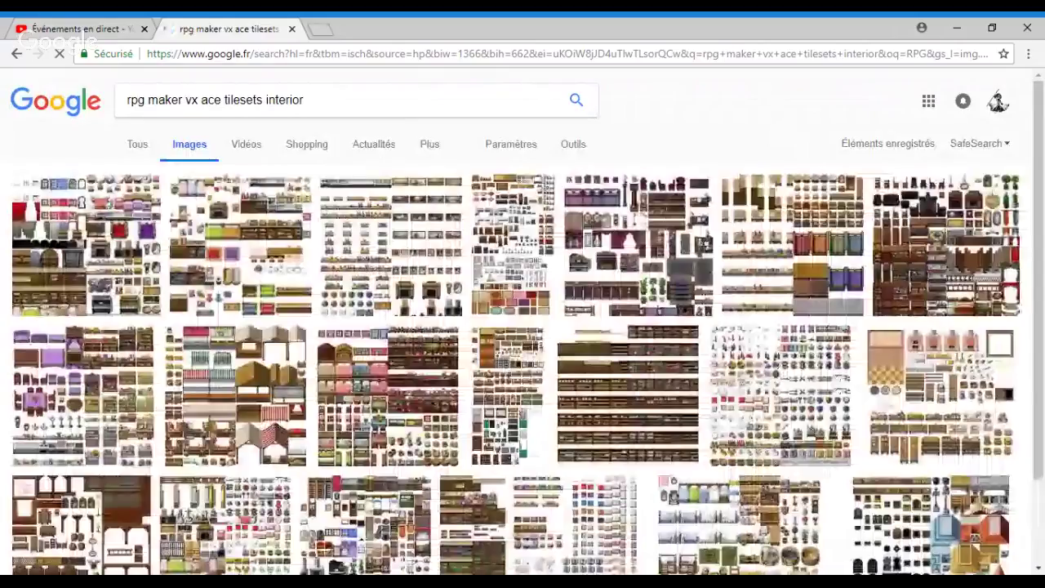
# Change the image search to "rpg maker vx ace faceset".
pyautogui.click(270, 99)
pyautogui.press('BackSpace')
pyautogui.press('BackSpace')
pyautogui.press('BackSpace')
pyautogui.press('BackSpace')
pyautogui.press('BackSpace')
pyautogui.press('BackSpace')
pyautogui.press('BackSpace')
pyautogui.press('BackSpace')
pyautogui.press('BackSpace')
pyautogui.press('BackSpace')
pyautogui.press('BackSpace')
pyautogui.press('BackSpace')
pyautogui.press('BackSpace')
pyautogui.press('BackSpace')
pyautogui.press('BackSpace')
pyautogui.press('BackSpace')
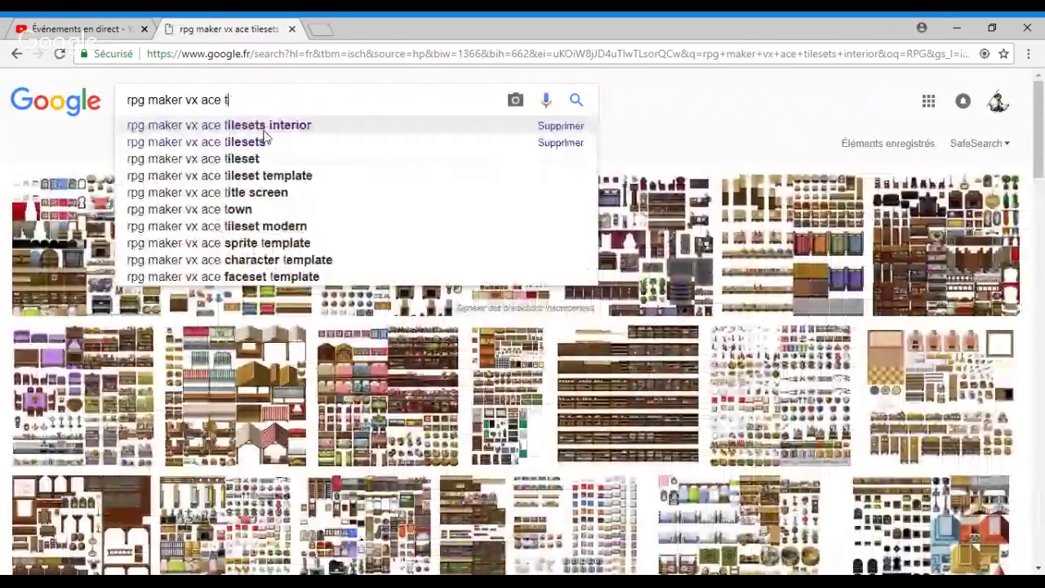
pyautogui.press('BackSpace')
pyautogui.write('face')
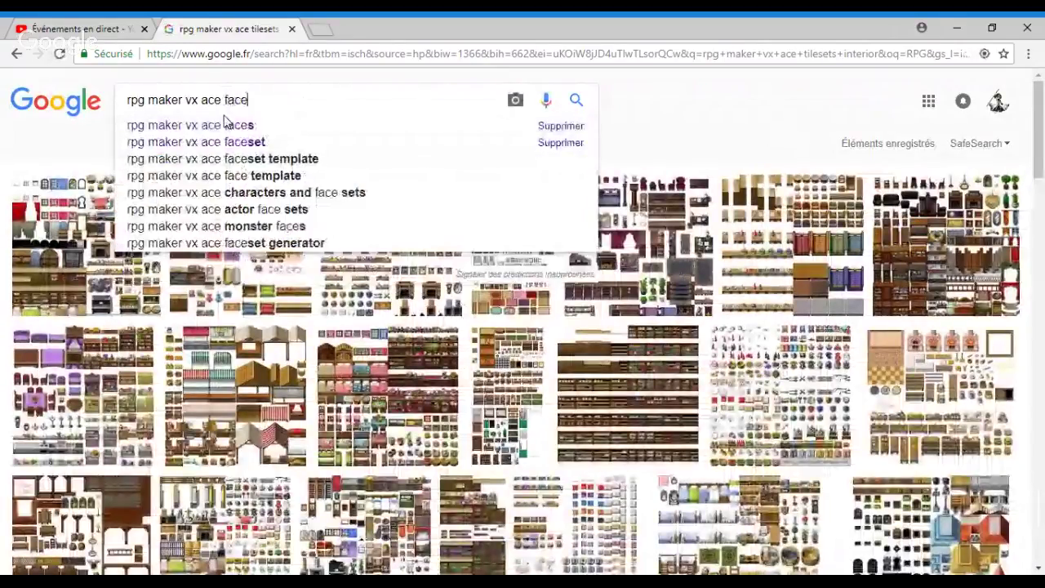
pyautogui.write('set')
pyautogui.press('Return')
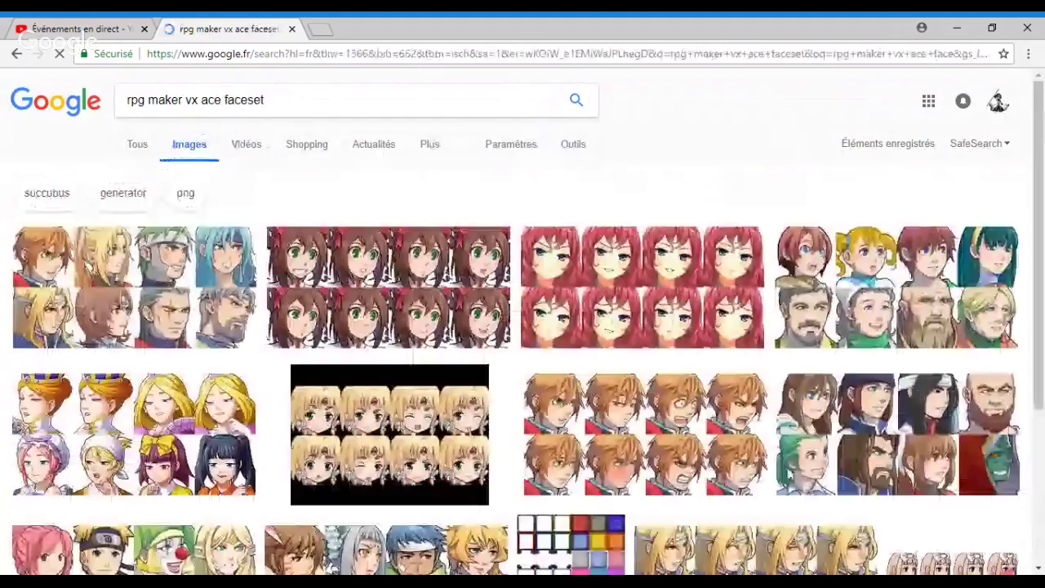
# Preview the brown-haired, green-eyed girl faceset and the similar "f014 - CLOSET Ace" faceset.
pyautogui.click(401, 290)
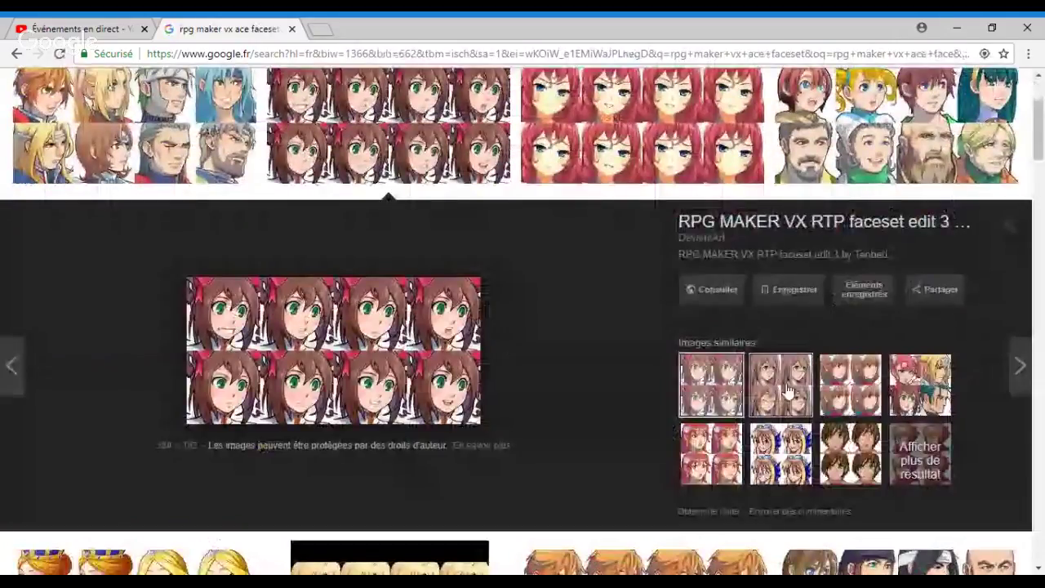
pyautogui.click(788, 392)
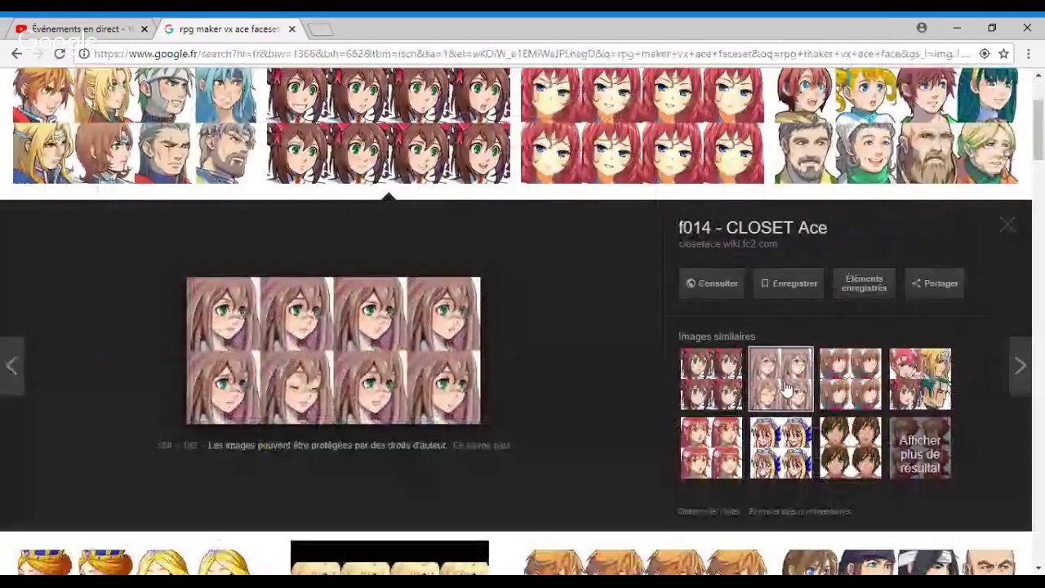
# Open the source page of the "f014 - CLOSET Ace" faceset, examine its colour variants, and close the page.
pyautogui.click(723, 293)
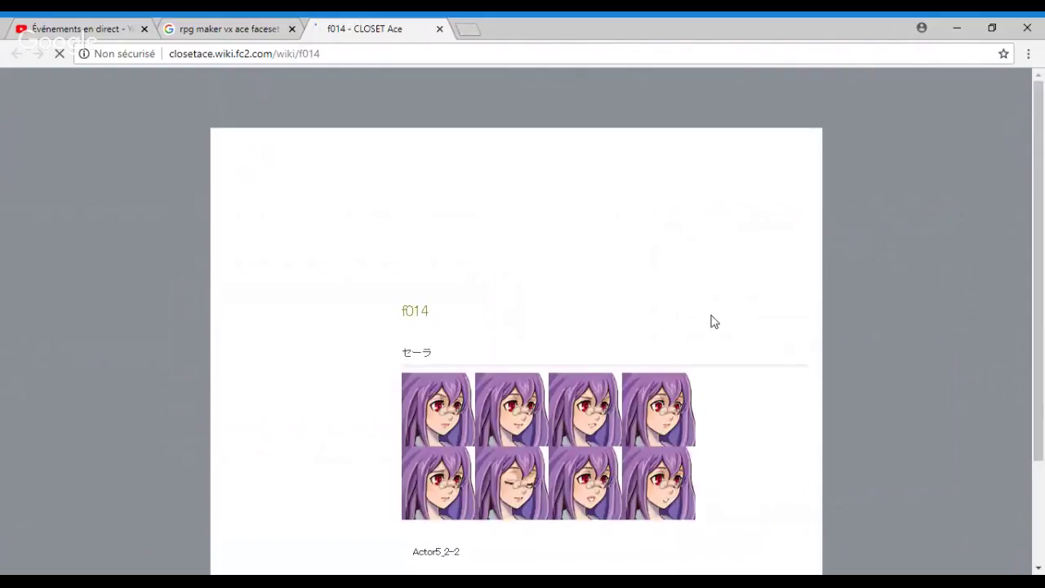
pyautogui.scroll(-1, 378, 294)
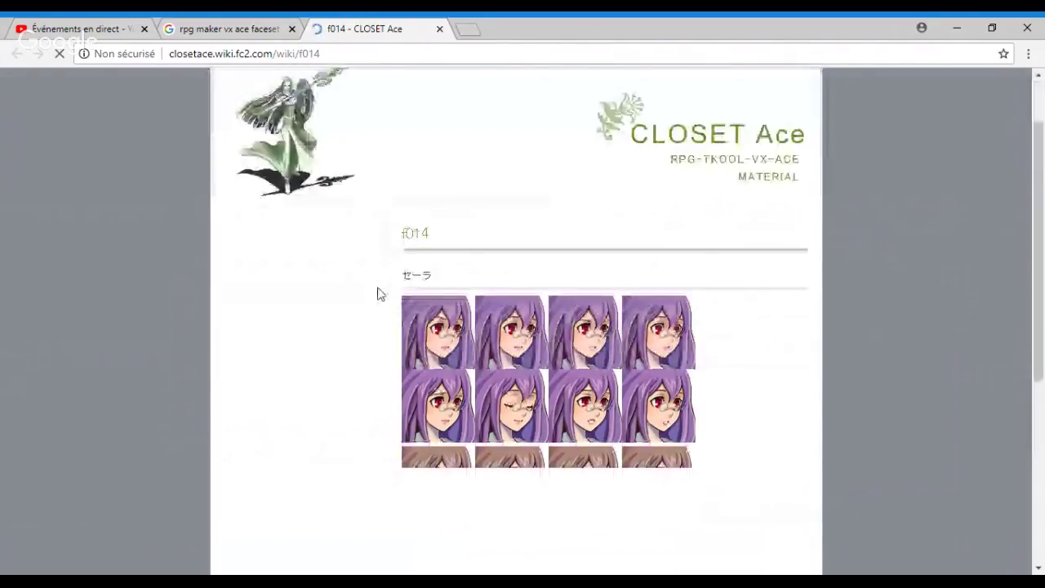
pyautogui.scroll(-2, 378, 294)
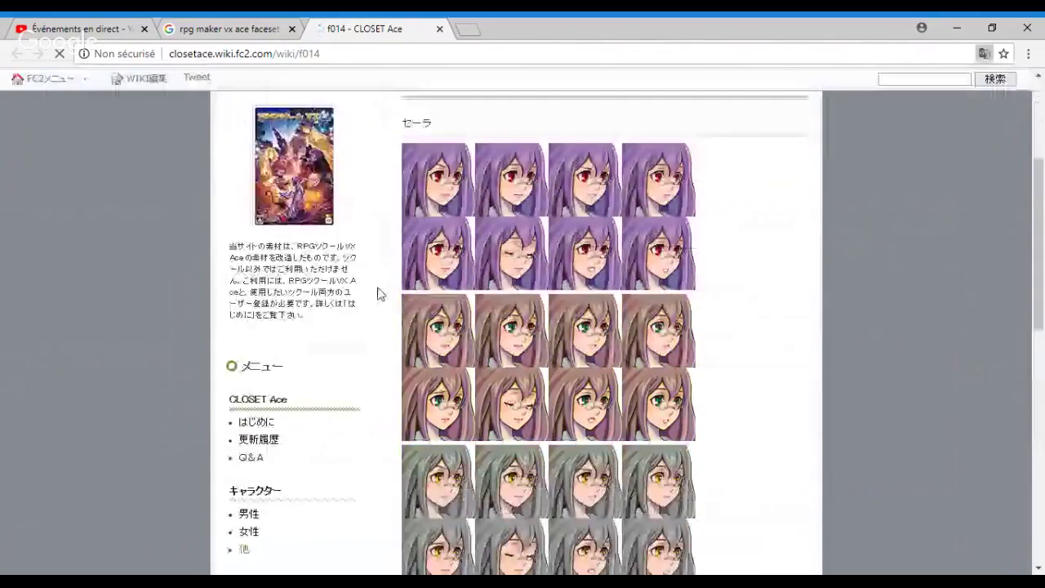
pyautogui.scroll(-2, 378, 294)
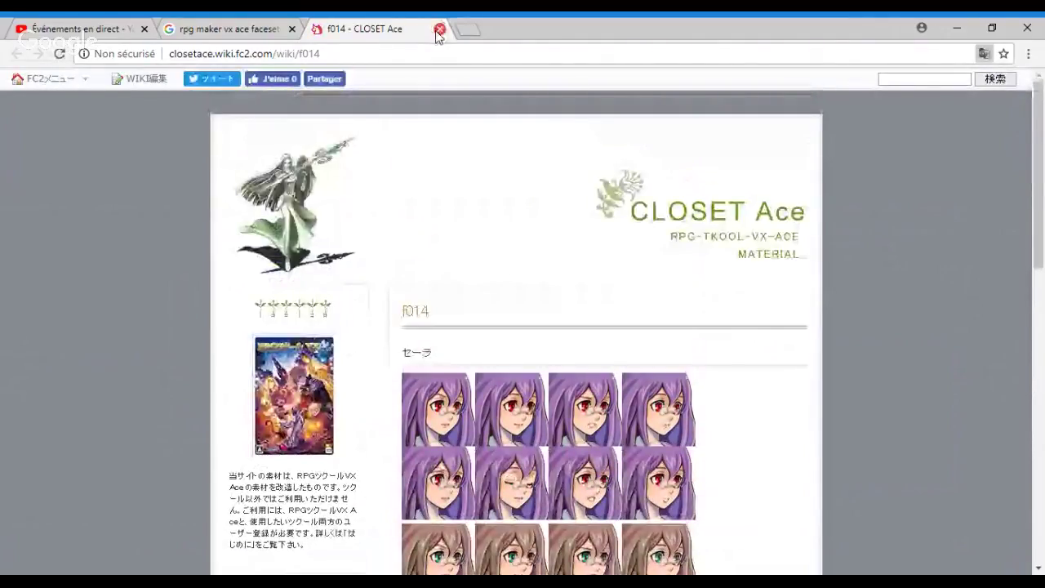
pyautogui.scroll(-5, 663, 408)
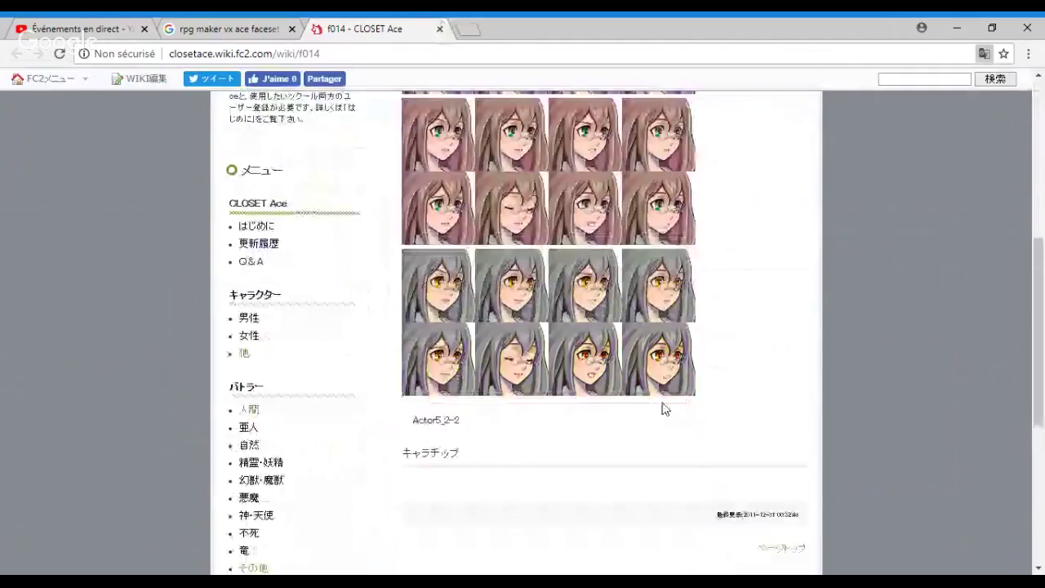
pyautogui.scroll(4, 663, 408)
pyautogui.scroll(-3, 645, 391)
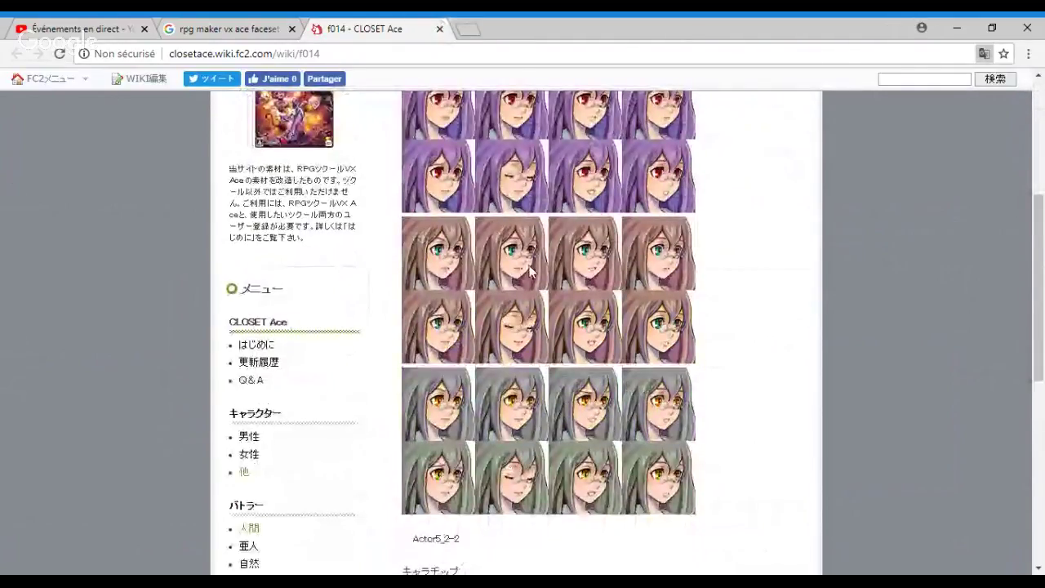
pyautogui.scroll(-3, 645, 391)
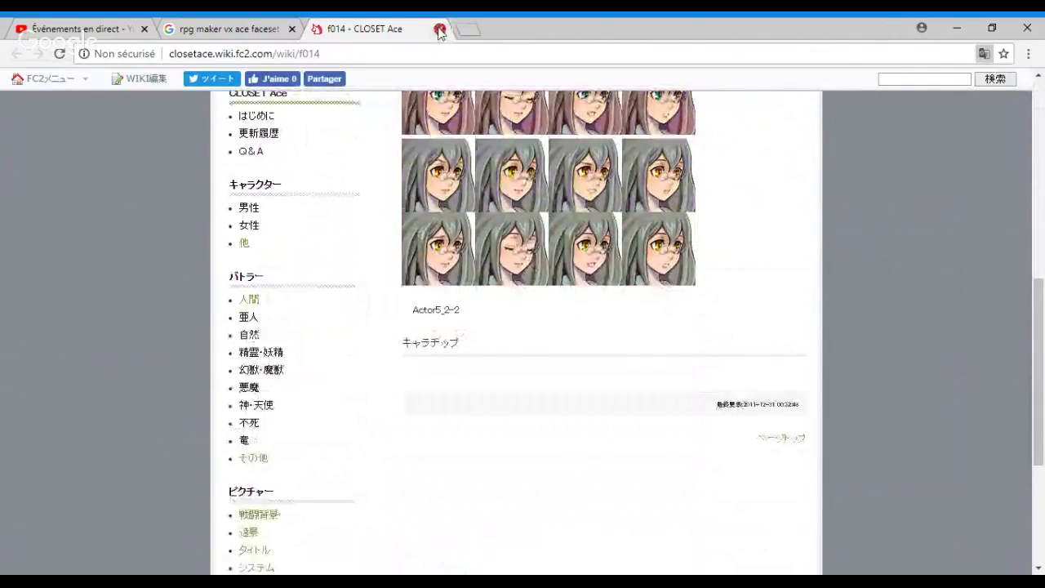
pyautogui.click(440, 30)
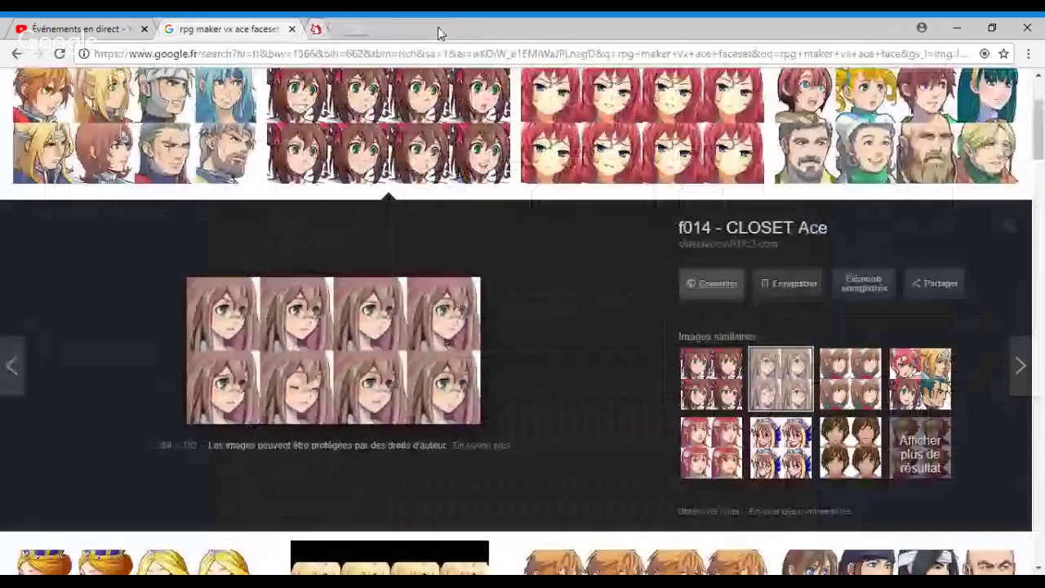
# Look through more facesets in the image search results.
pyautogui.scroll(-3, 523, 327)
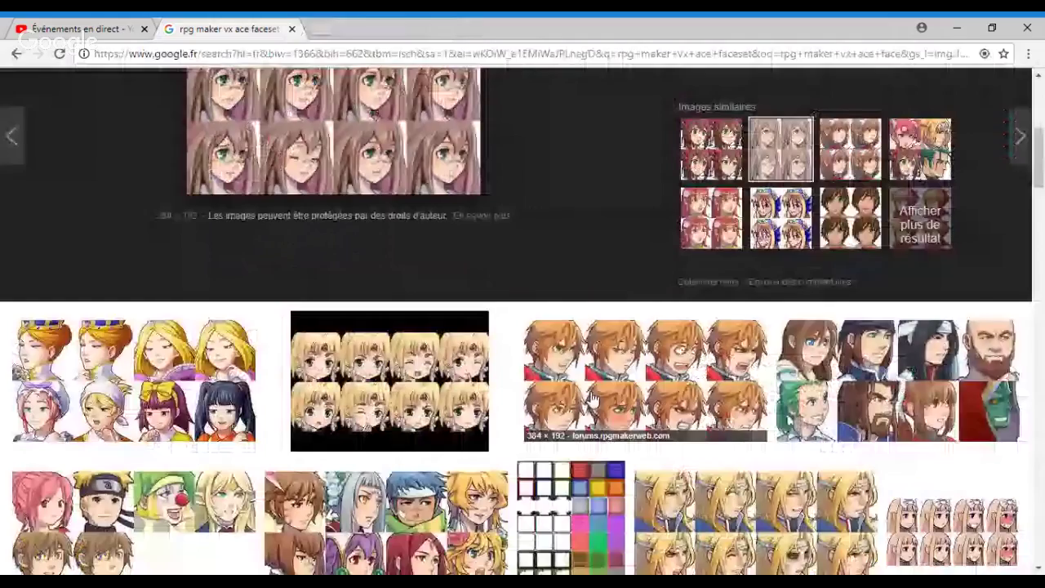
pyautogui.scroll(-5, 591, 399)
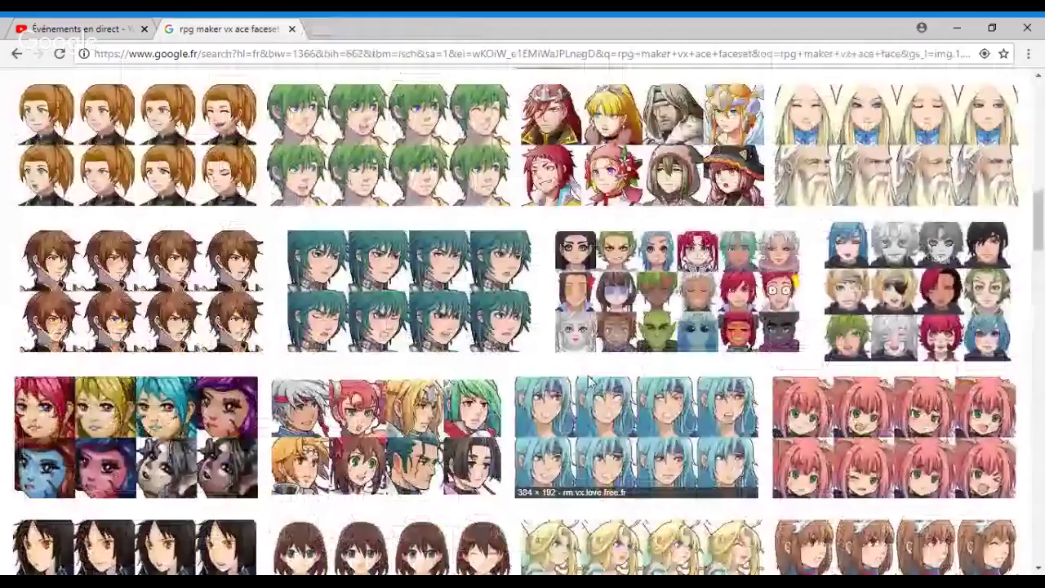
pyautogui.scroll(10, 589, 380)
# Replace the image search tab with a new one and open the "Nhân Vật RPG MAKER VX ACE" page from the most visited sites.
pyautogui.click(322, 29)
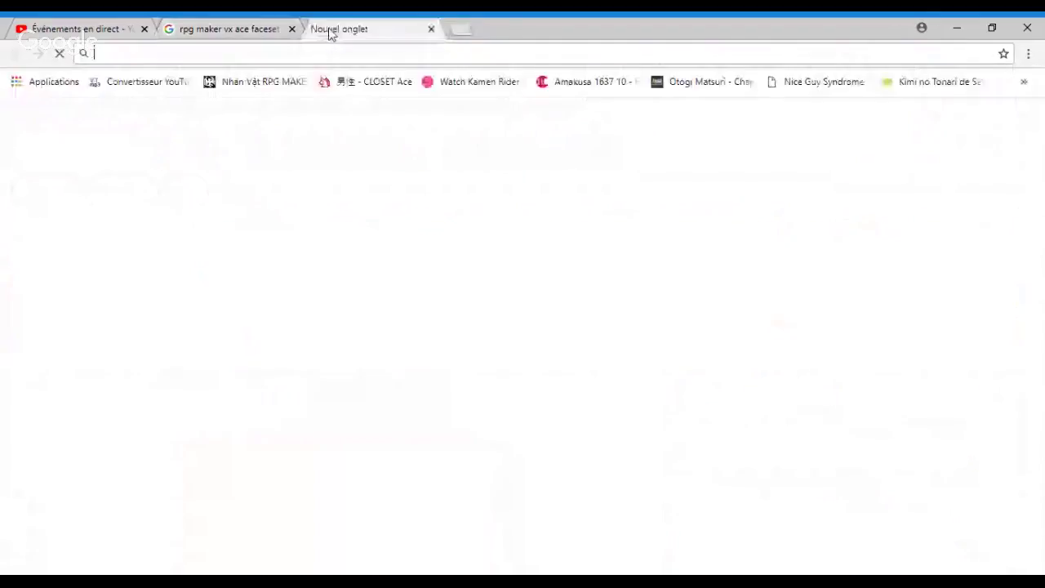
pyautogui.click(291, 29)
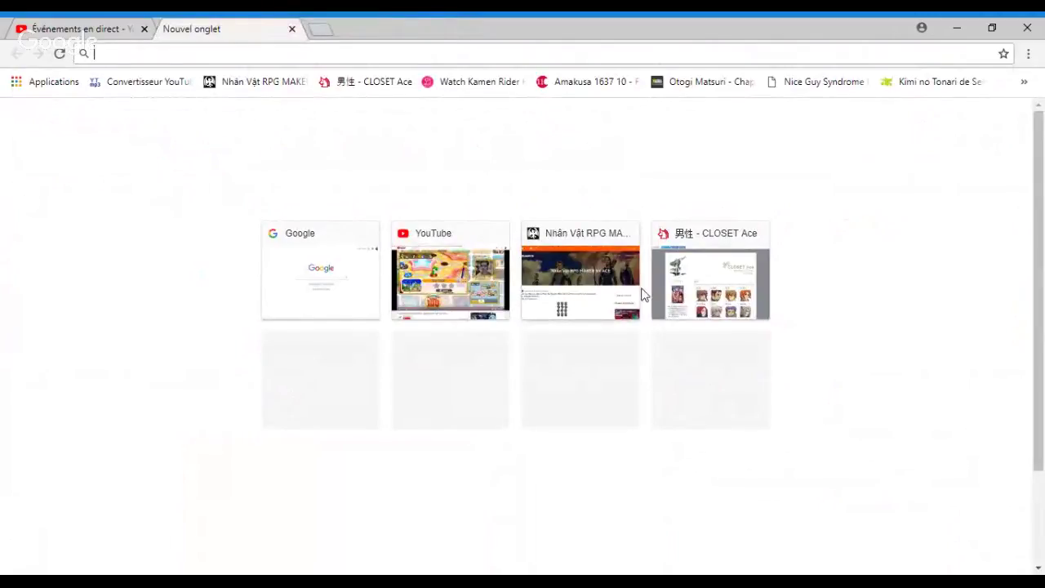
pyautogui.click(600, 285)
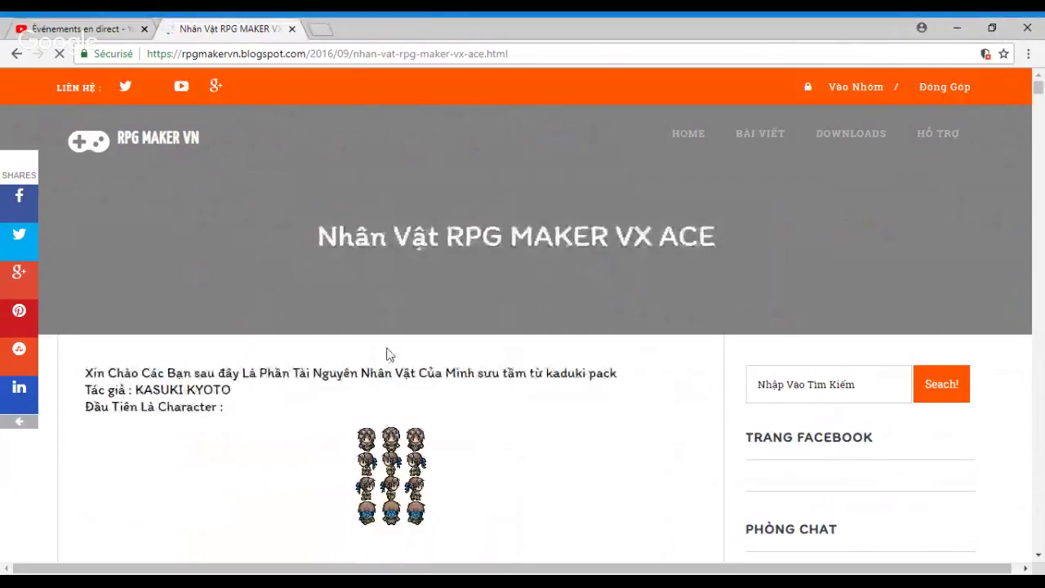
# Examine the collection of character sprite sheets on the RPG Maker VN page.
pyautogui.scroll(-1, 387, 354)
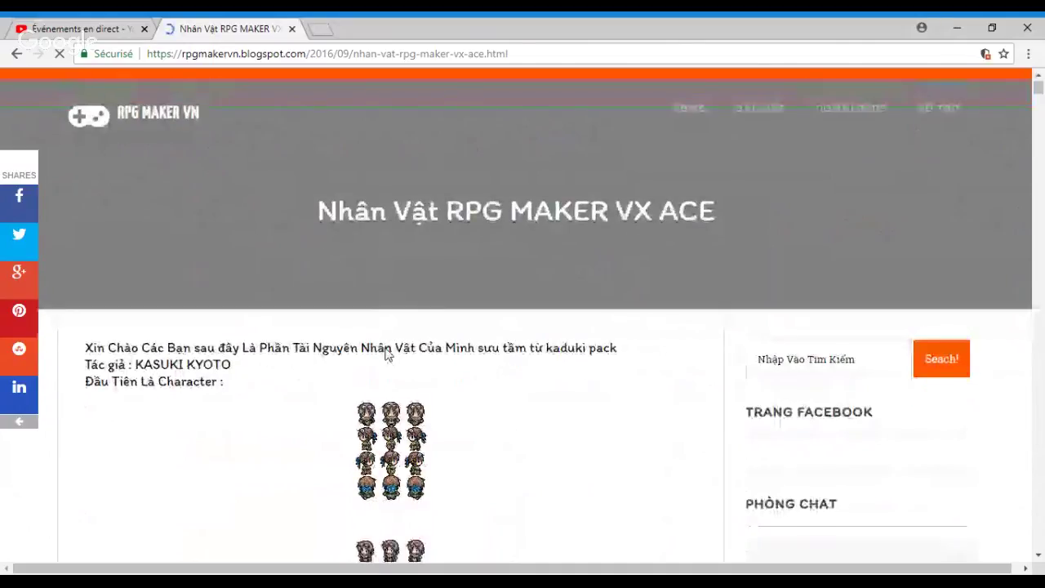
pyautogui.scroll(-5, 387, 354)
pyautogui.scroll(-5, 387, 354)
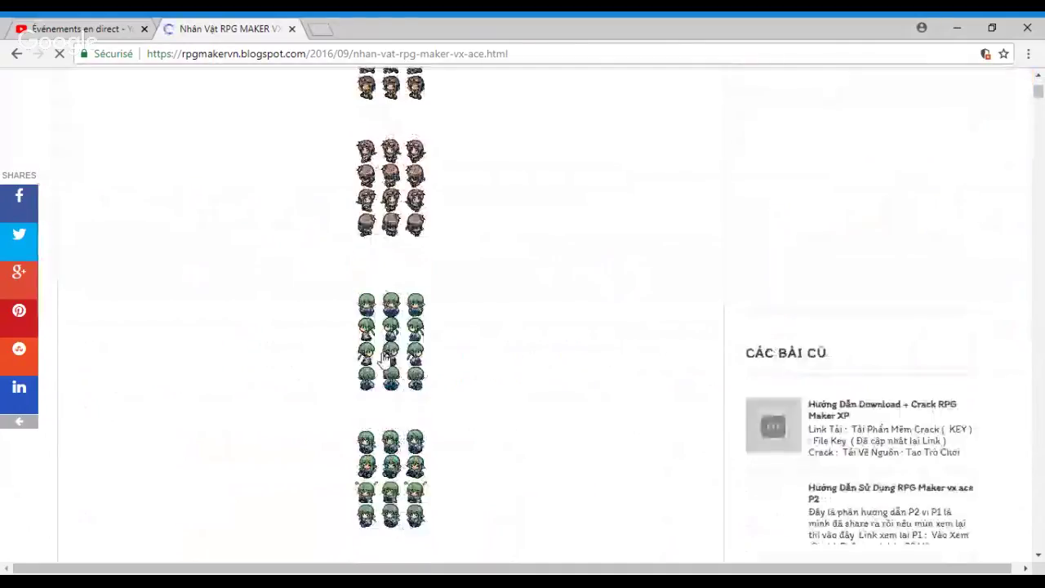
pyautogui.scroll(-1, 385, 359)
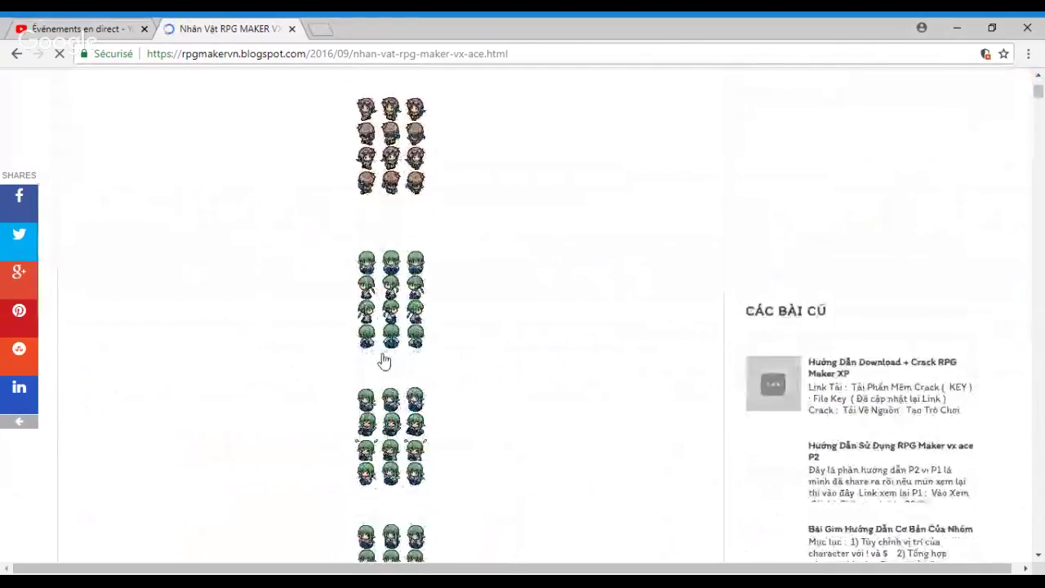
pyautogui.scroll(-5, 384, 360)
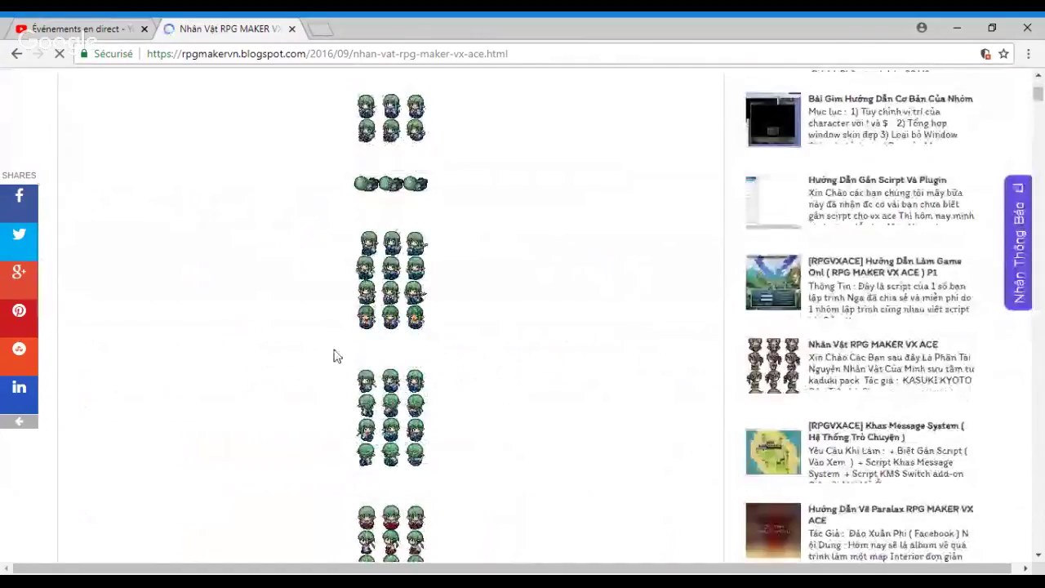
pyautogui.scroll(-5, 333, 356)
pyautogui.scroll(-5, 333, 356)
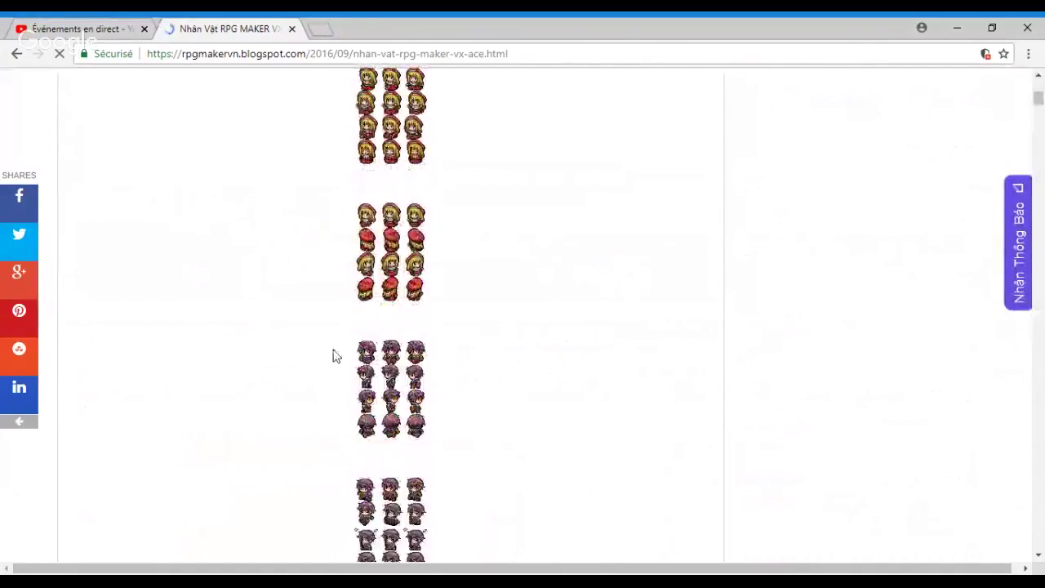
pyautogui.scroll(-10, 334, 356)
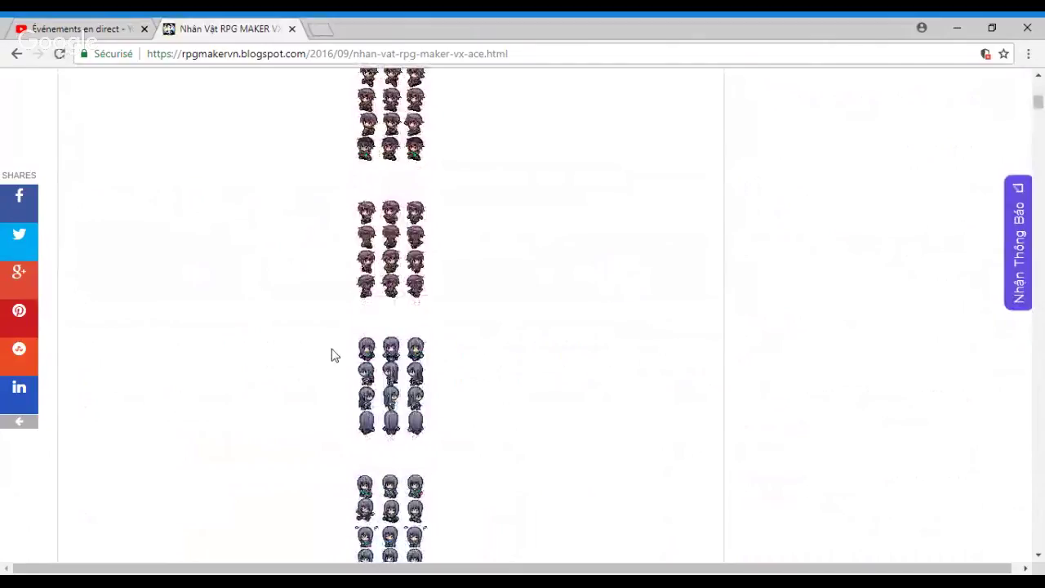
pyautogui.scroll(-10, 339, 351)
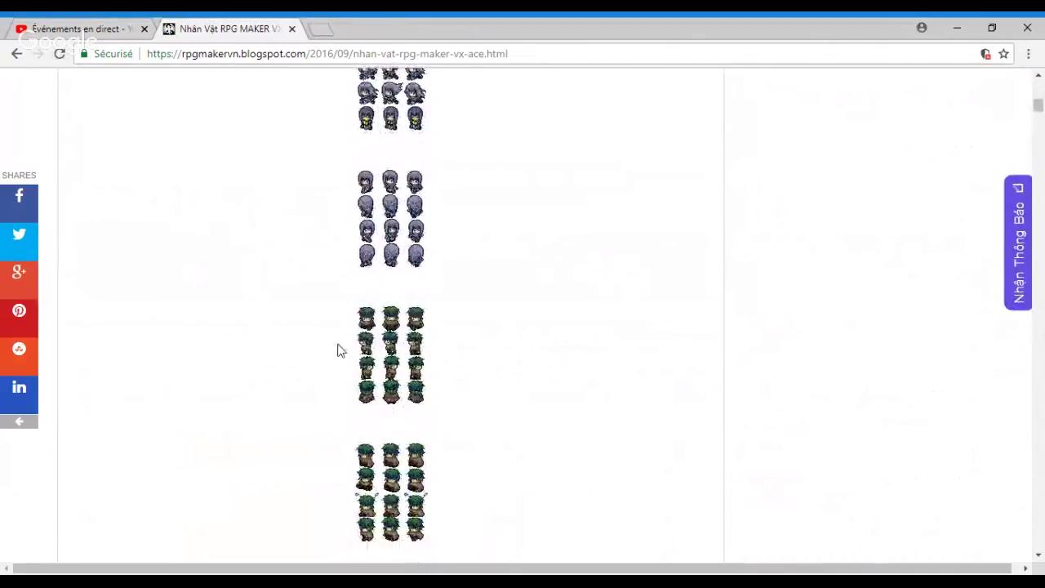
pyautogui.scroll(-10, 339, 351)
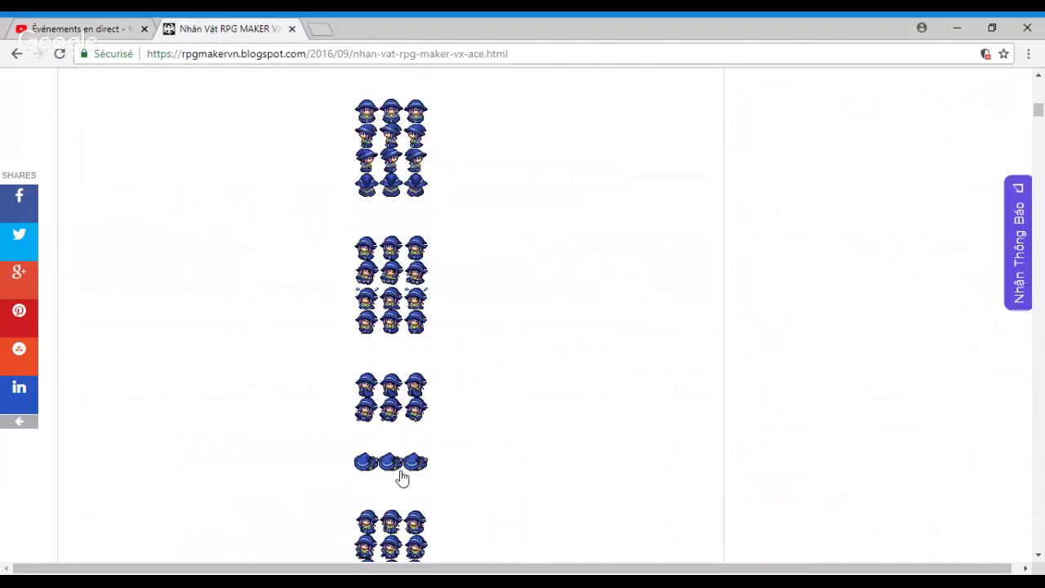
pyautogui.scroll(-4, 402, 478)
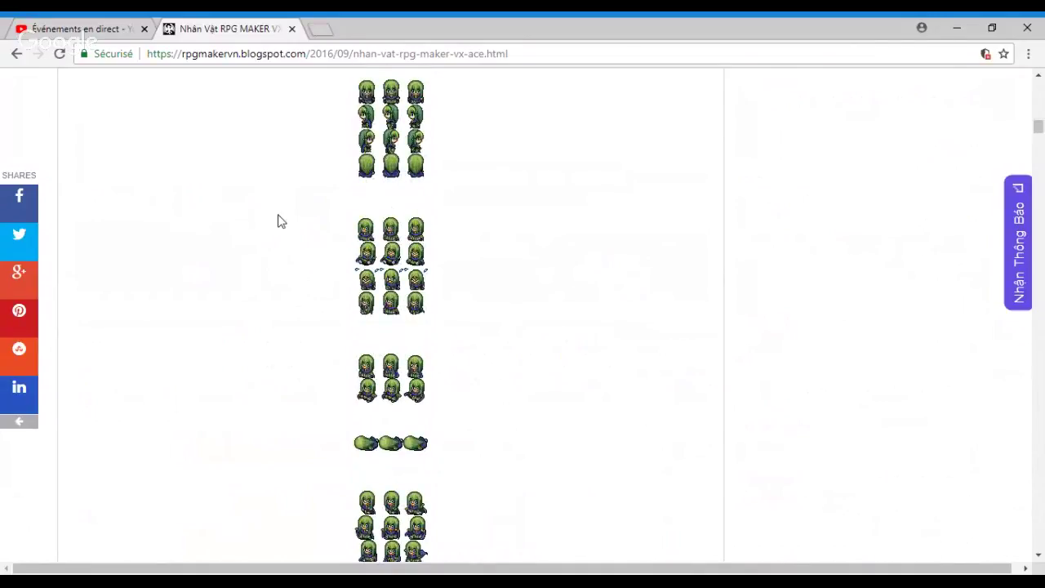
pyautogui.scroll(-2, 275, 223)
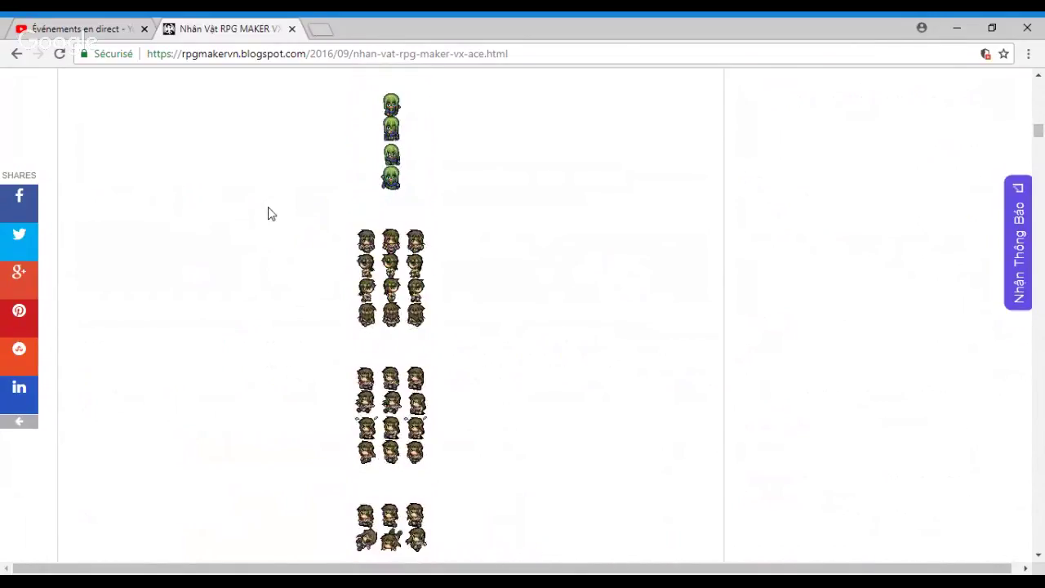
pyautogui.scroll(-2, 266, 211)
pyautogui.scroll(-5, 261, 210)
pyautogui.scroll(-10, 271, 217)
pyautogui.scroll(-5, 272, 221)
pyautogui.scroll(-9, 267, 220)
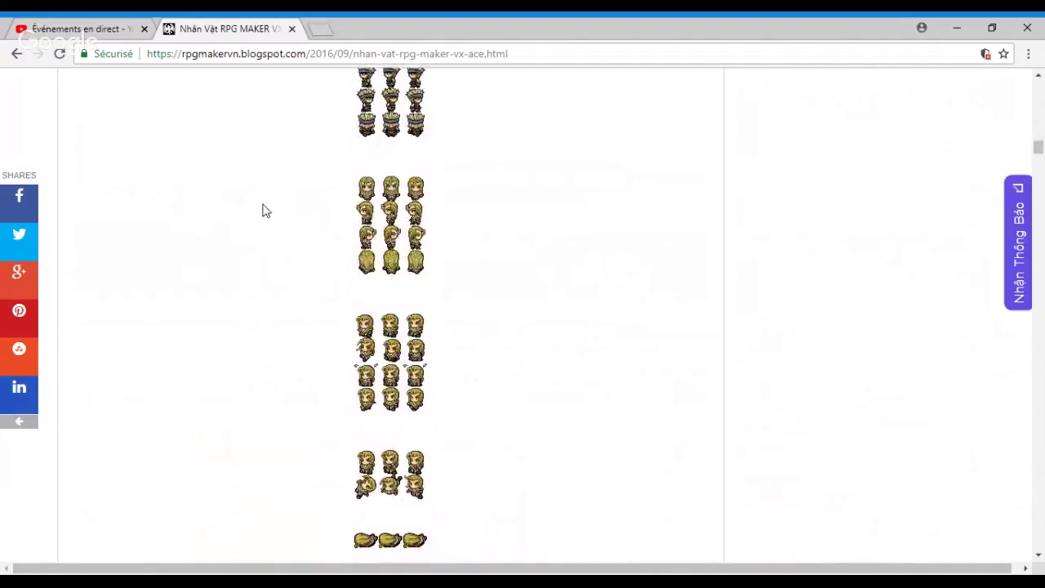
pyautogui.scroll(-2, 263, 210)
pyautogui.scroll(-3, 262, 210)
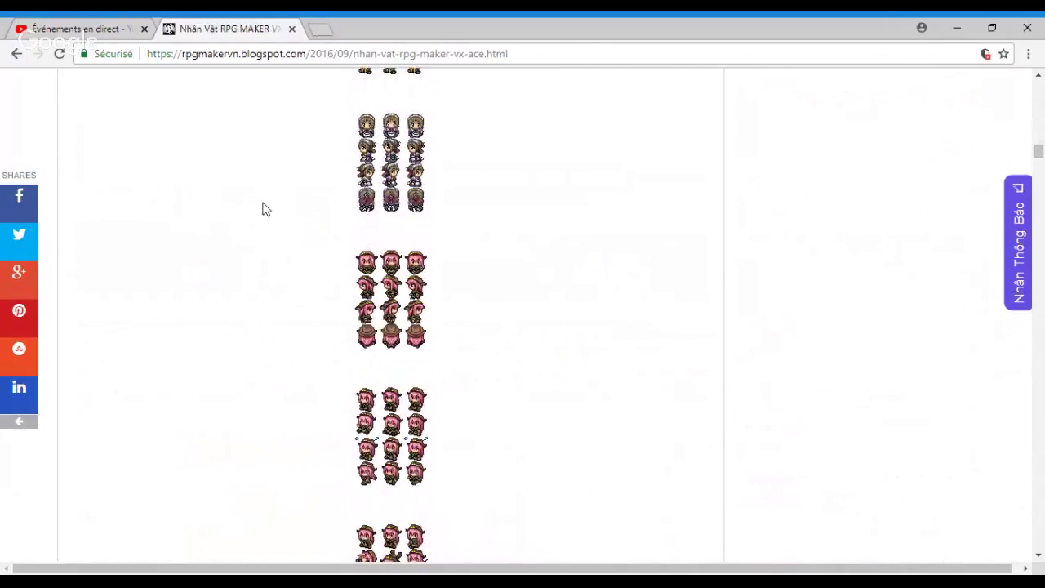
pyautogui.scroll(-4, 261, 208)
pyautogui.scroll(-5, 263, 207)
pyautogui.scroll(-3, 270, 204)
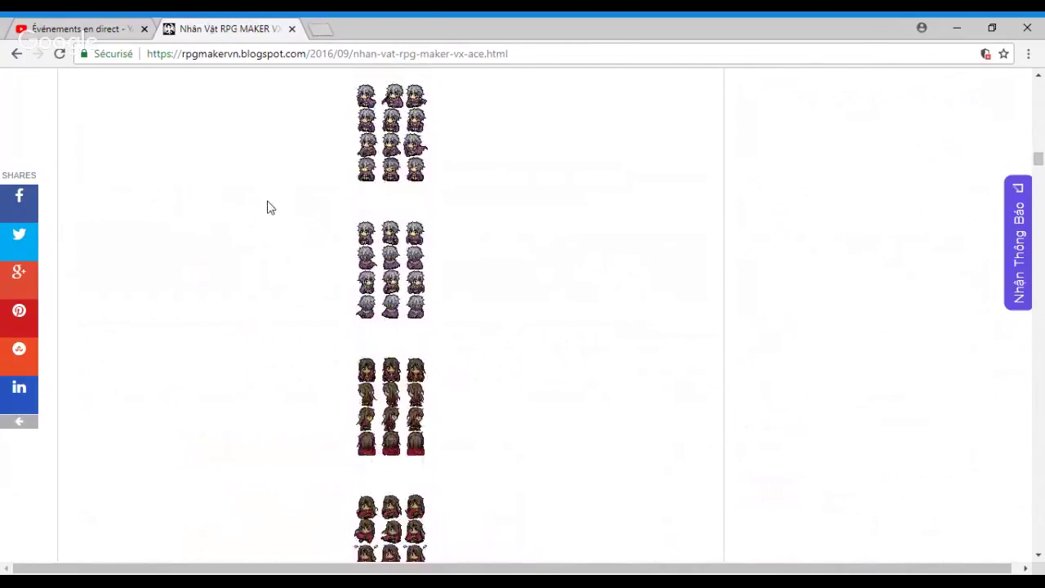
pyautogui.scroll(-5, 267, 209)
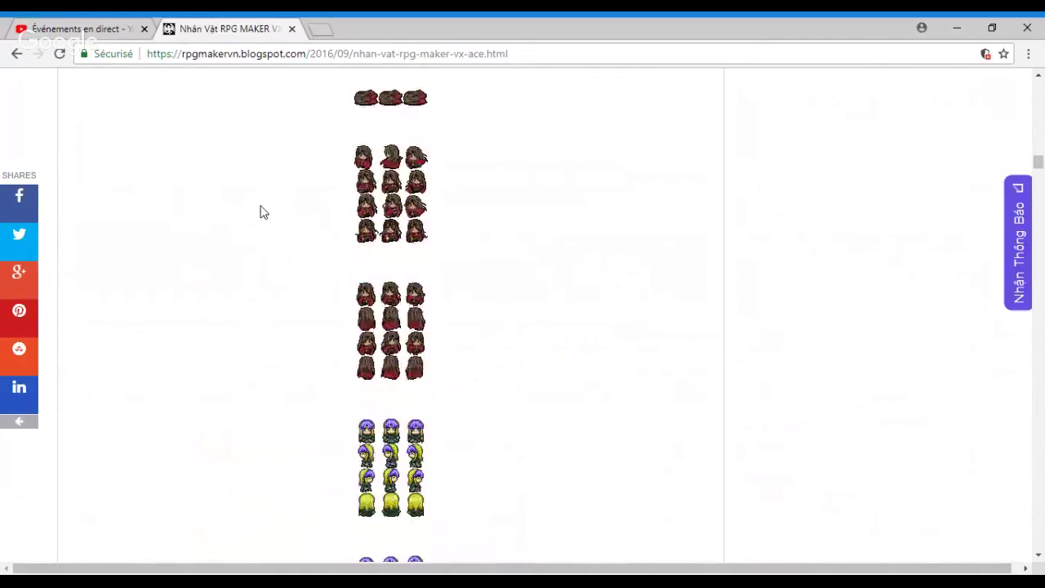
pyautogui.scroll(-10, 261, 210)
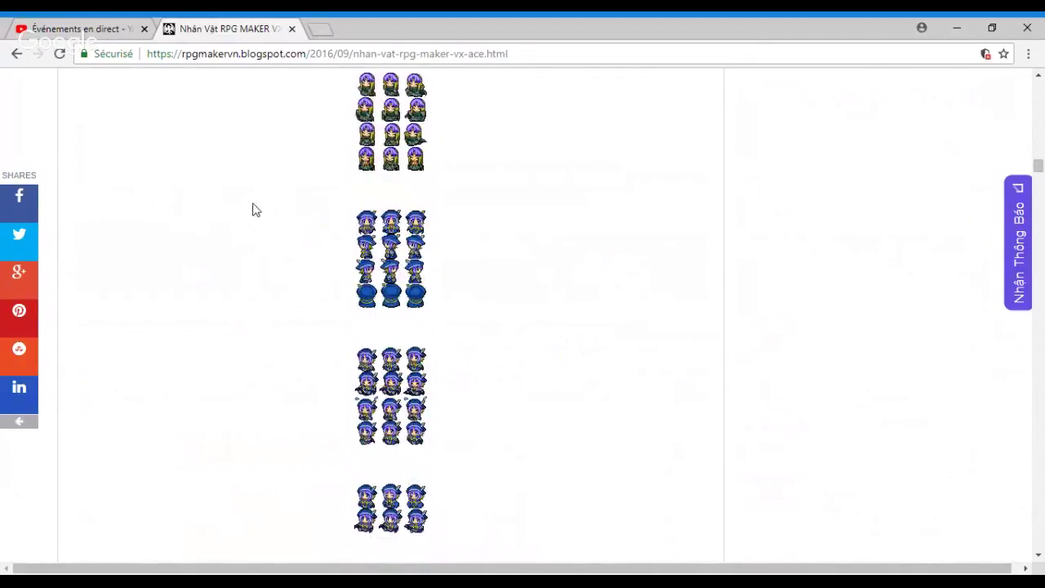
pyautogui.scroll(-10, 254, 201)
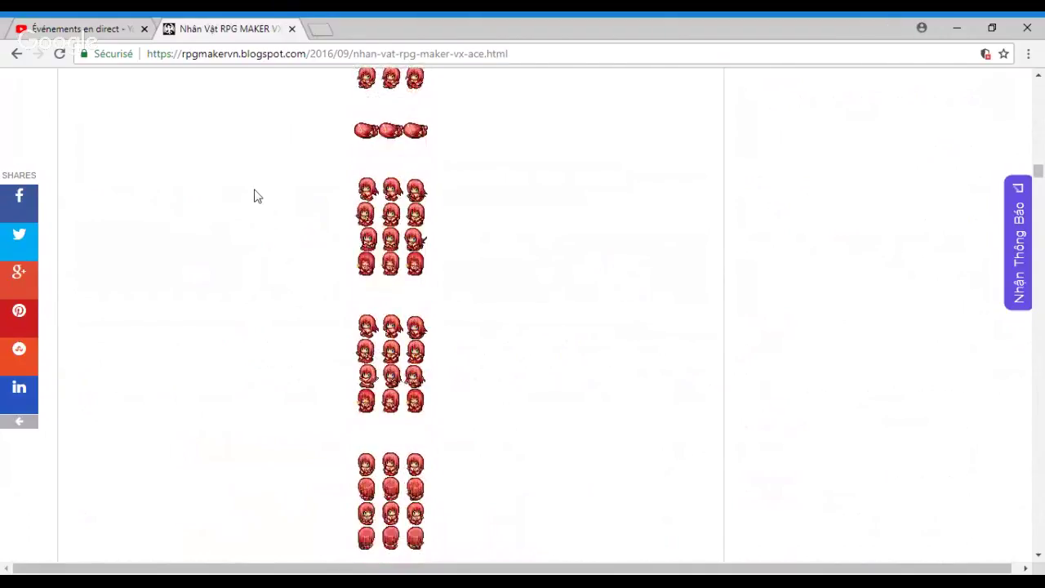
pyautogui.scroll(-8, 255, 191)
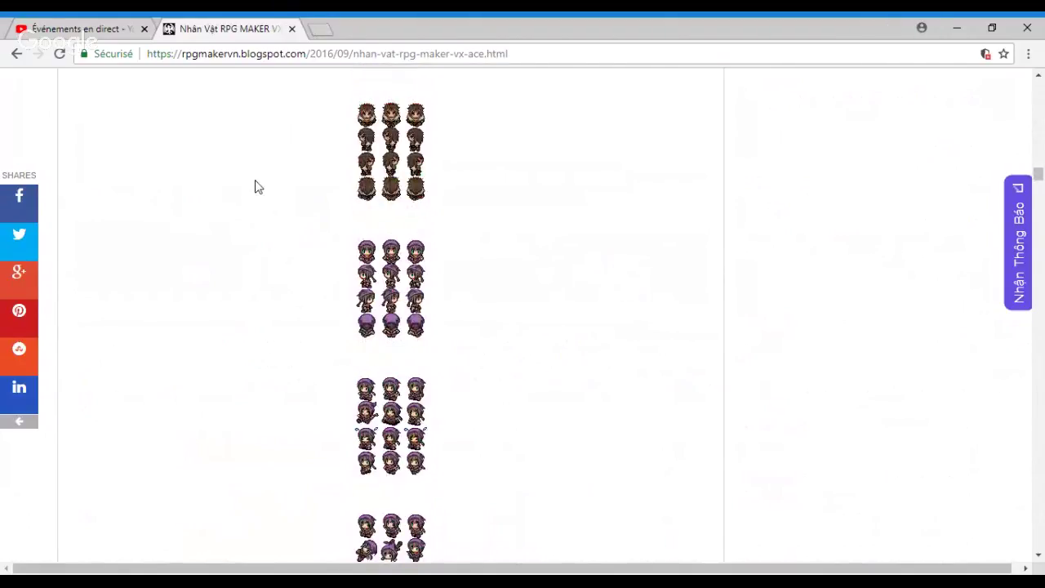
pyautogui.scroll(-10, 254, 187)
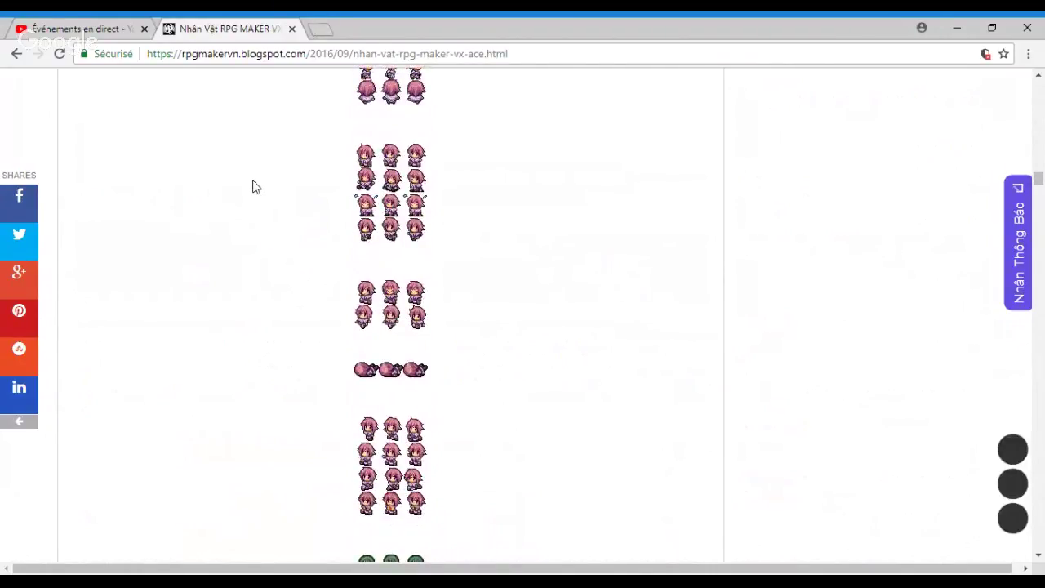
pyautogui.scroll(-10, 256, 188)
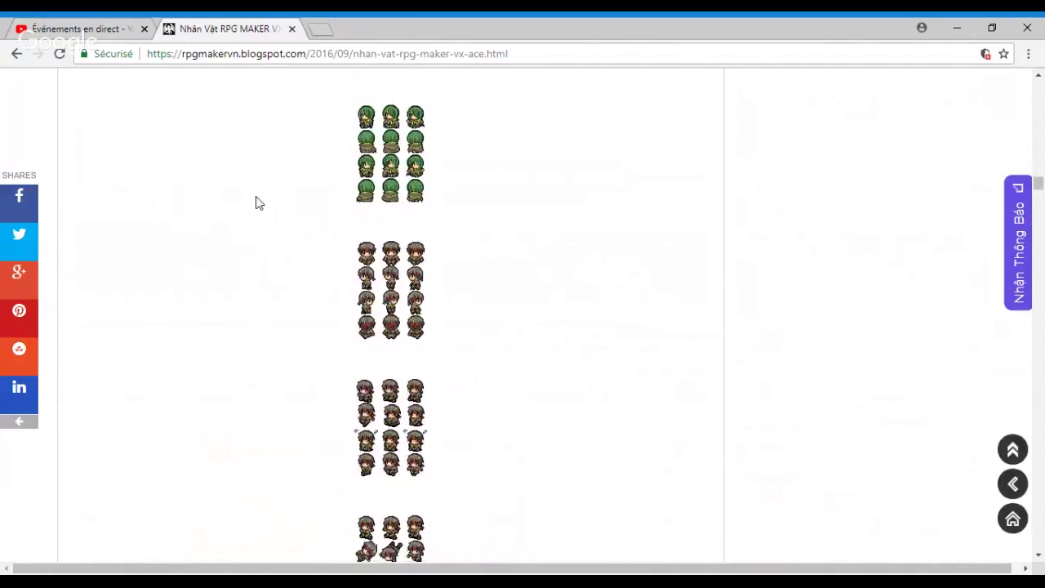
pyautogui.scroll(-10, 325, 324)
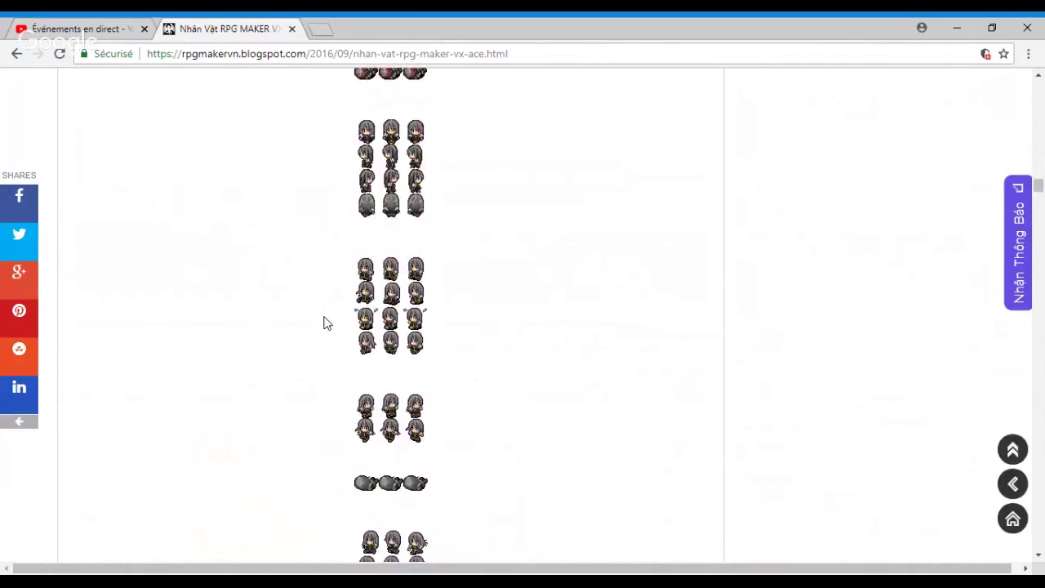
pyautogui.scroll(-3, 310, 308)
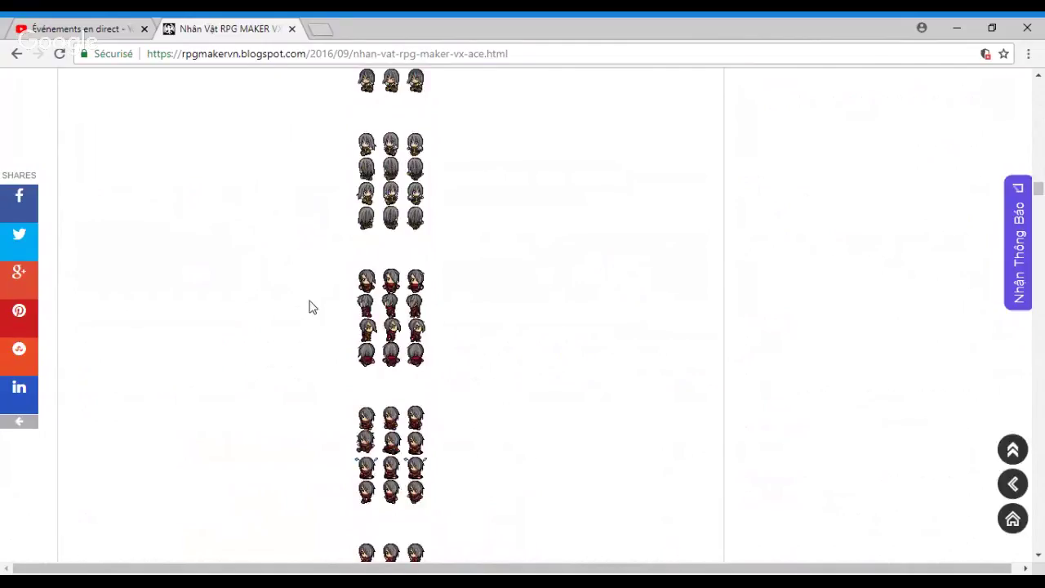
pyautogui.scroll(-5, 310, 307)
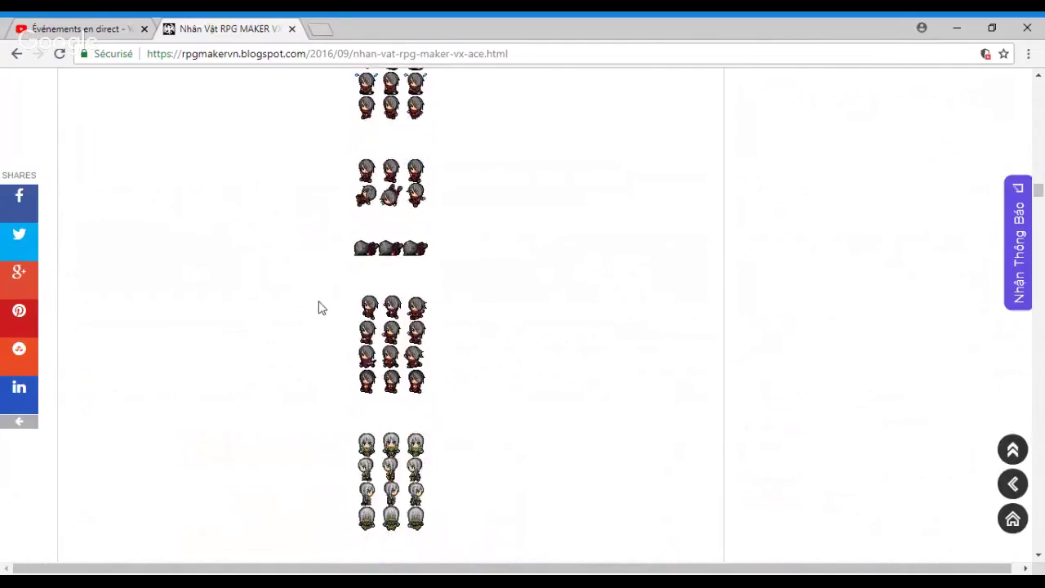
# Look through the remaining character sprite sheets on the page, comparing the walking, pose and fallen variants down to the monsters and villagers.
pyautogui.scroll(-10, 319, 308)
pyautogui.scroll(-12, 310, 284)
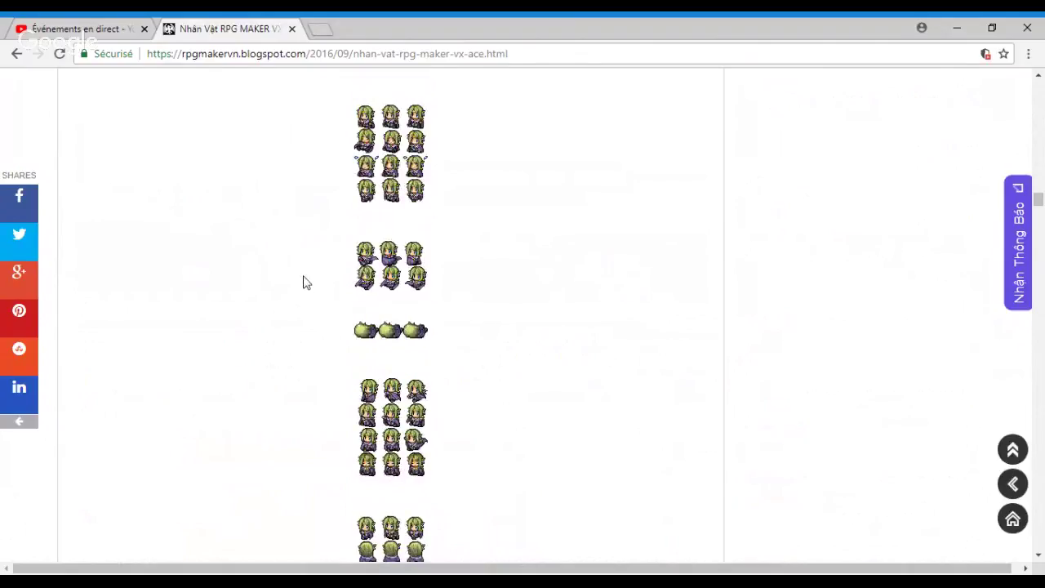
pyautogui.scroll(-2, 303, 282)
pyautogui.scroll(-2, 308, 266)
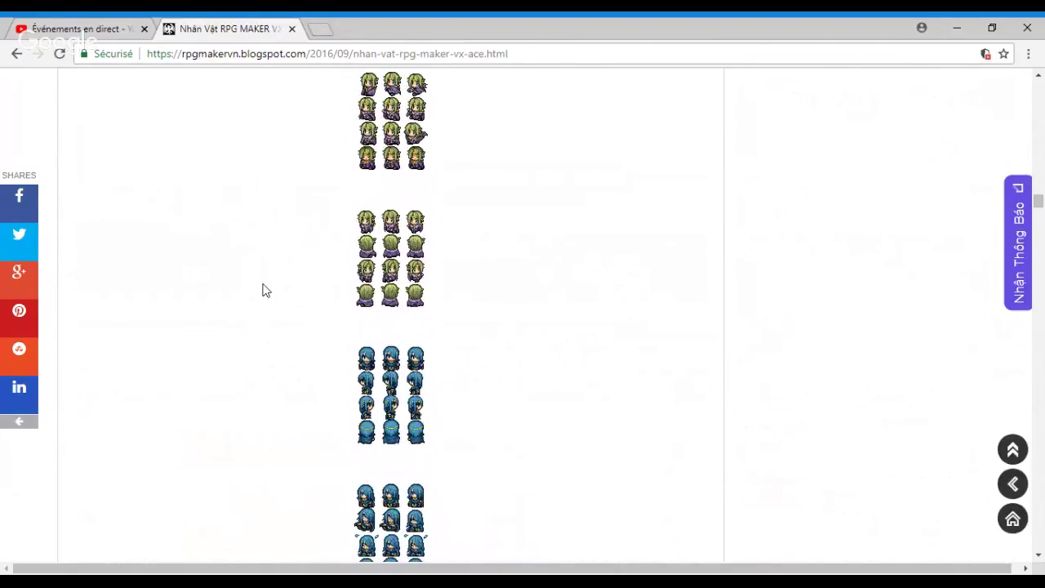
pyautogui.scroll(-8, 264, 286)
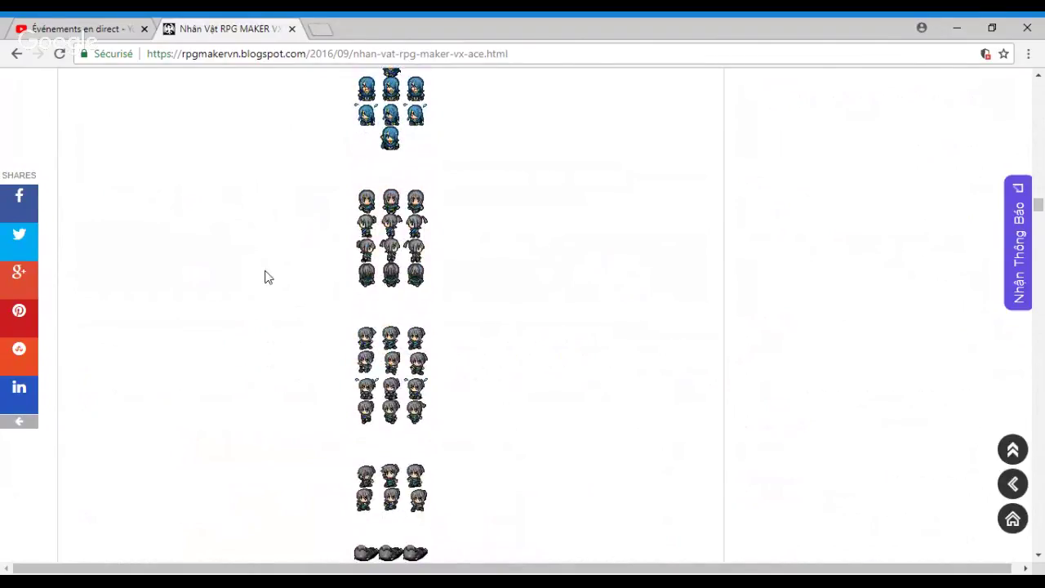
pyautogui.scroll(-5, 265, 277)
pyautogui.scroll(-4, 265, 262)
pyautogui.scroll(-6, 269, 260)
pyautogui.scroll(-6, 264, 258)
pyautogui.scroll(-10, 271, 250)
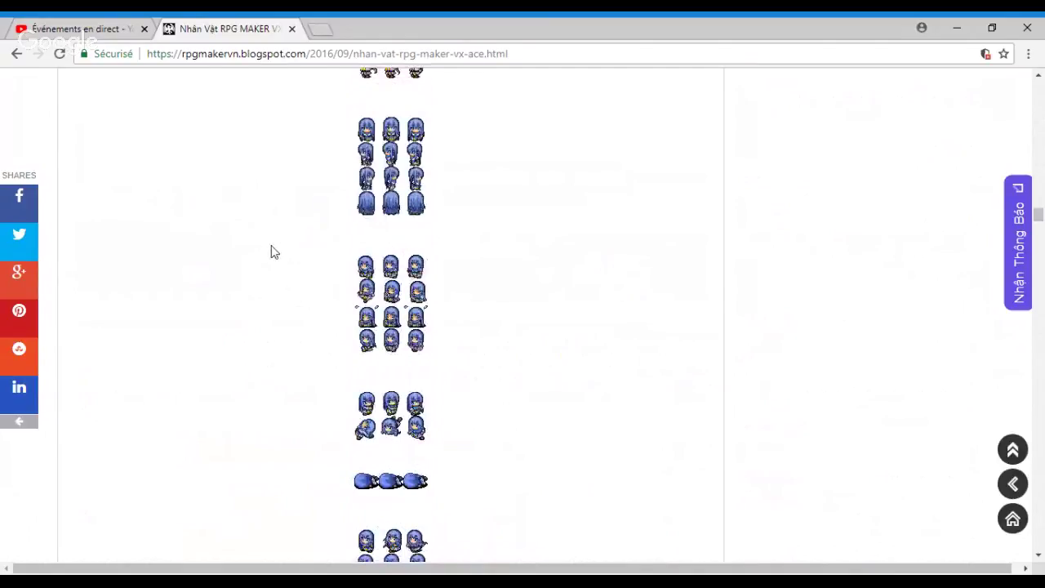
pyautogui.scroll(-10, 274, 250)
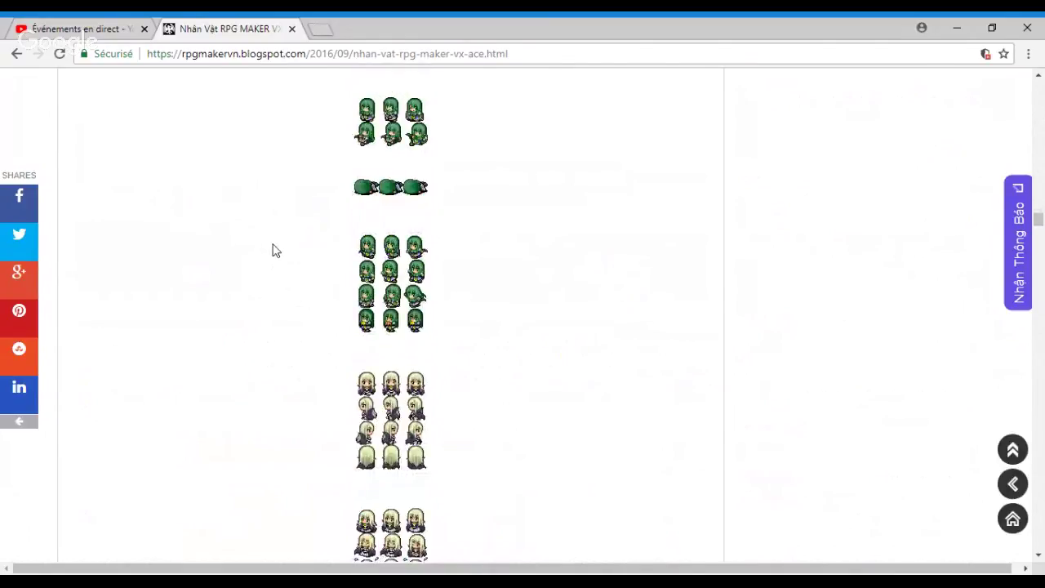
pyautogui.scroll(-10, 274, 242)
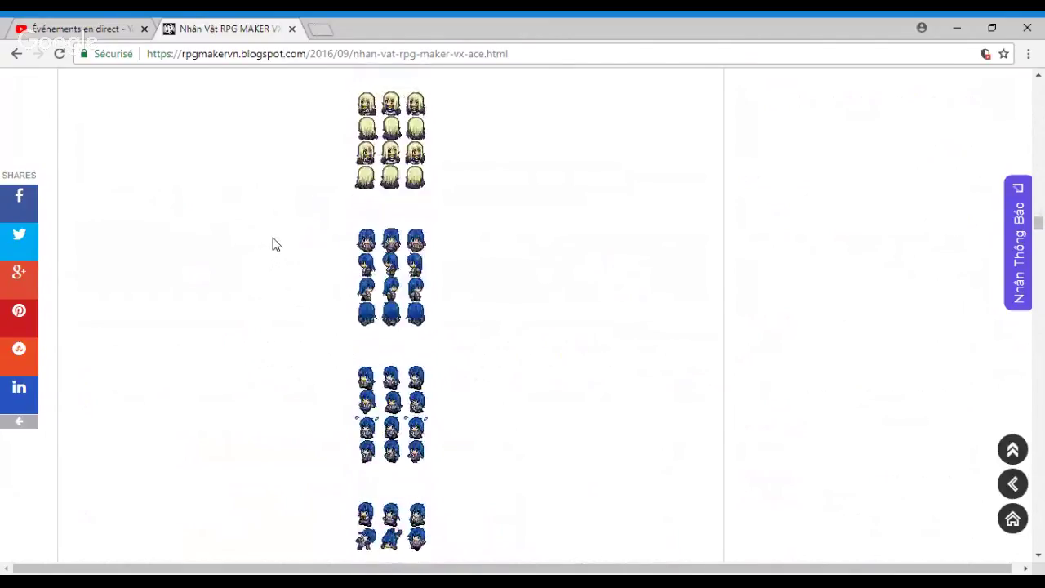
pyautogui.scroll(-10, 273, 239)
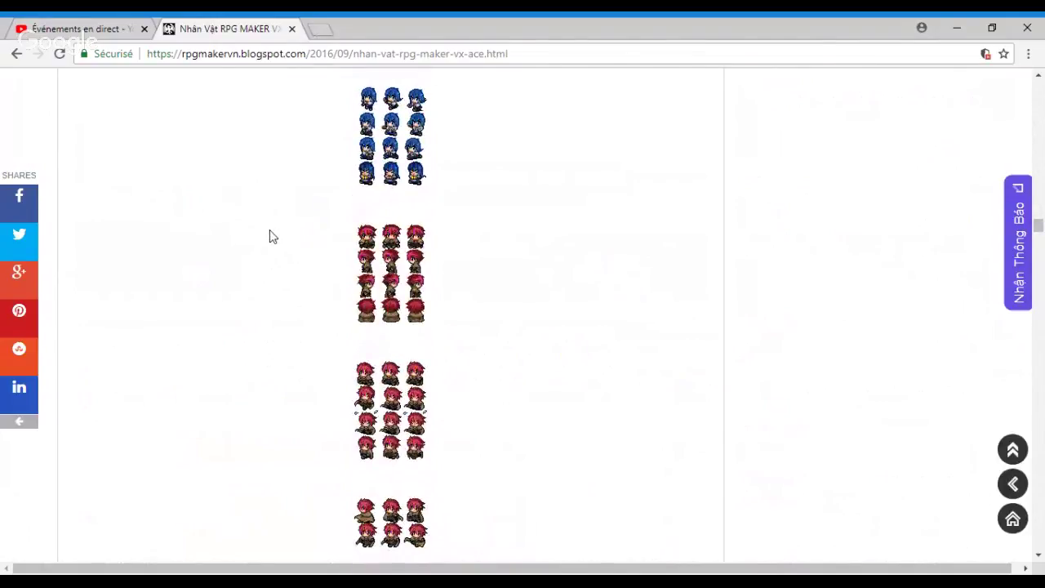
pyautogui.scroll(-8, 272, 236)
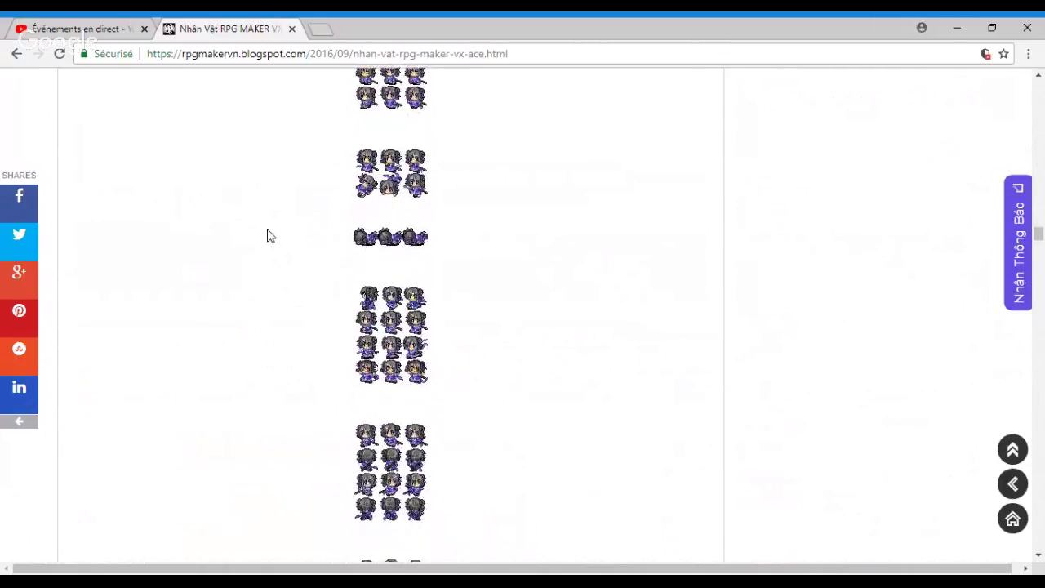
pyautogui.scroll(-2, 270, 235)
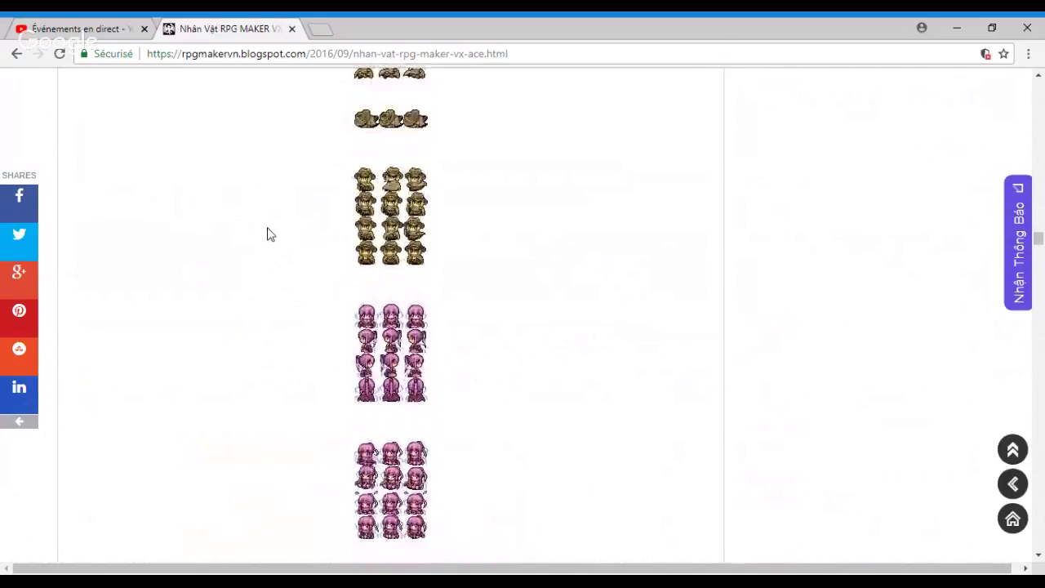
pyautogui.scroll(-1, 269, 235)
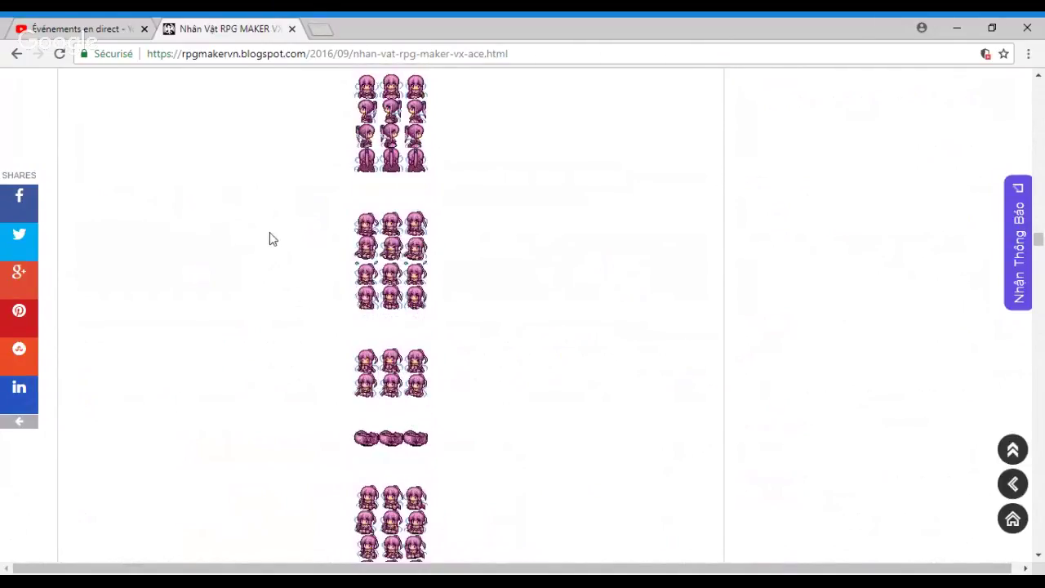
pyautogui.scroll(-6, 273, 238)
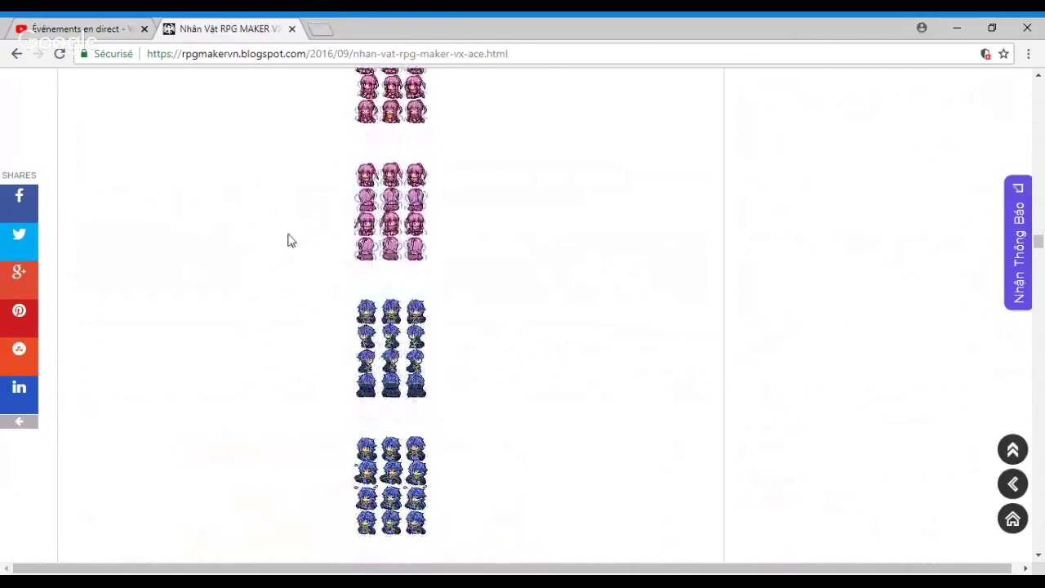
pyautogui.scroll(-3, 282, 237)
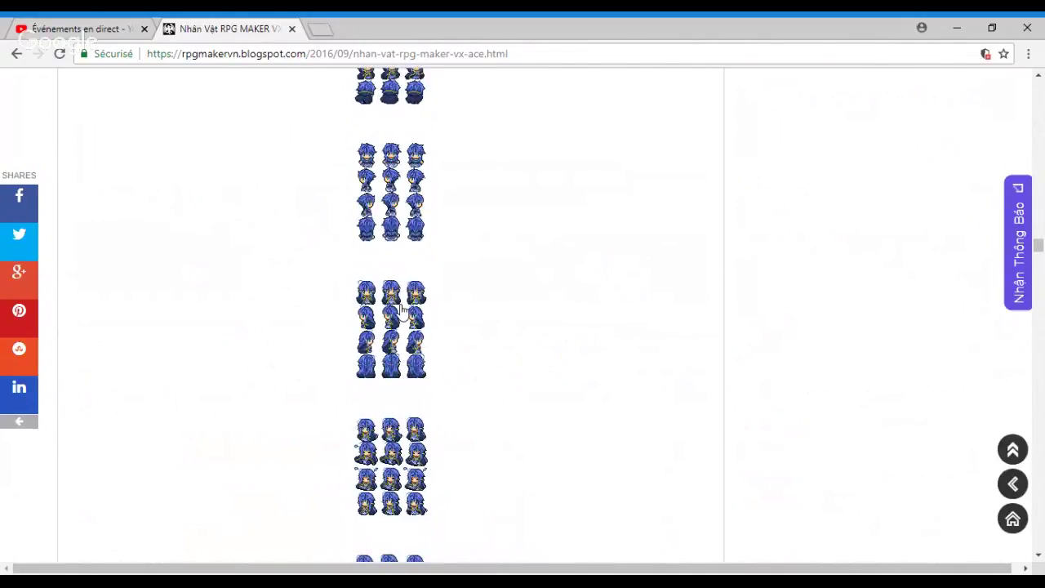
pyautogui.scroll(-5, 299, 295)
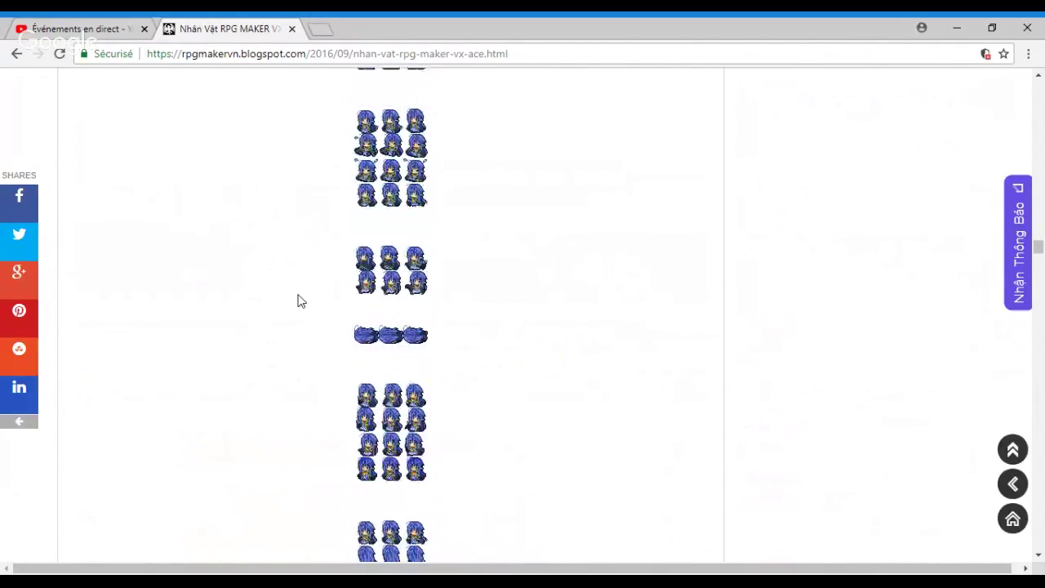
pyautogui.scroll(-2, 301, 281)
pyautogui.scroll(-5, 311, 285)
pyautogui.scroll(-4, 310, 279)
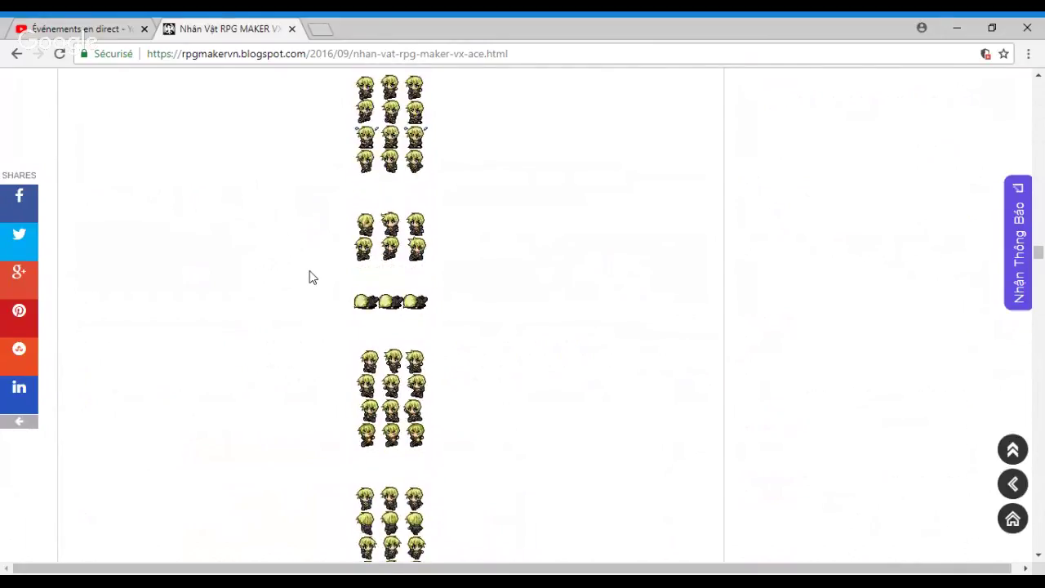
pyautogui.scroll(-2, 311, 276)
pyautogui.scroll(-4, 311, 272)
pyautogui.scroll(-1, 308, 270)
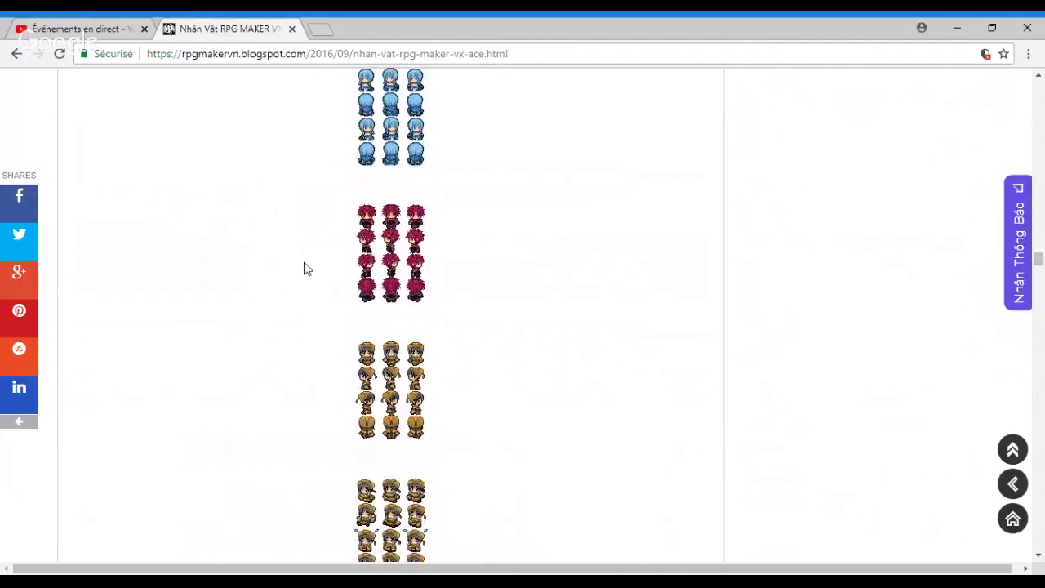
pyautogui.scroll(-3, 306, 269)
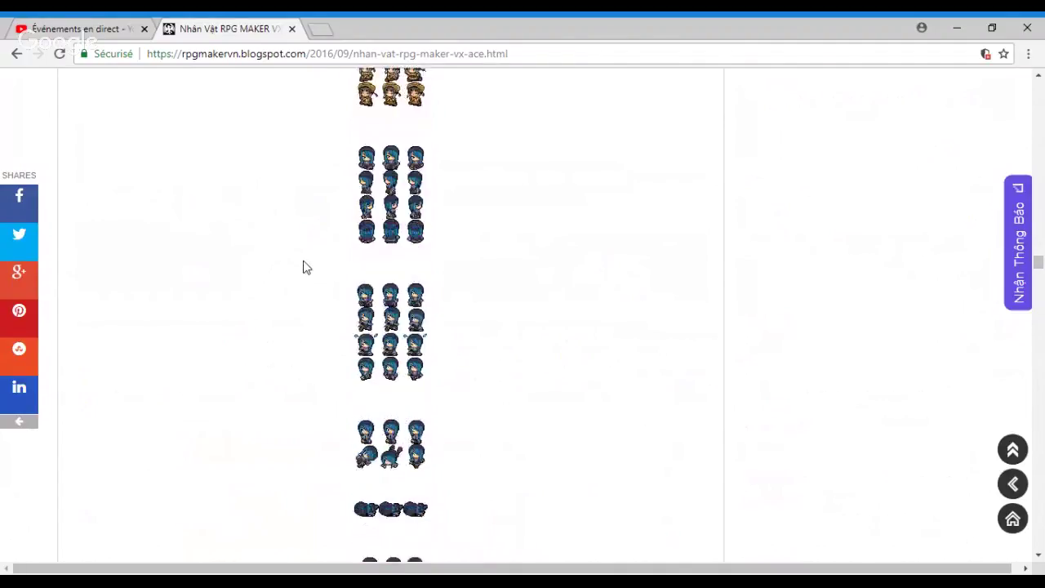
pyautogui.scroll(-5, 303, 265)
pyautogui.scroll(-3, 304, 264)
pyautogui.scroll(-4, 303, 263)
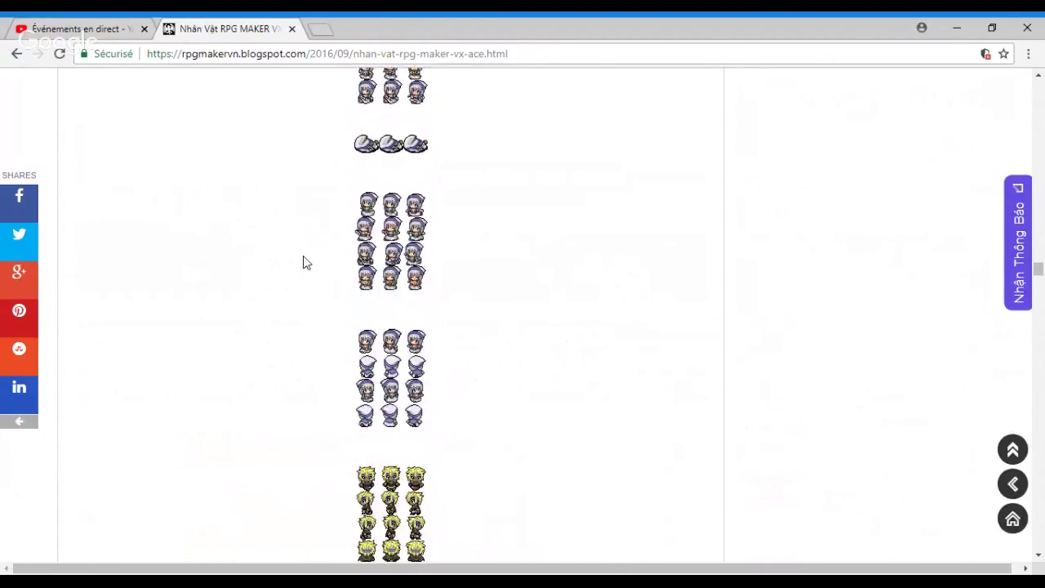
pyautogui.scroll(-2, 306, 264)
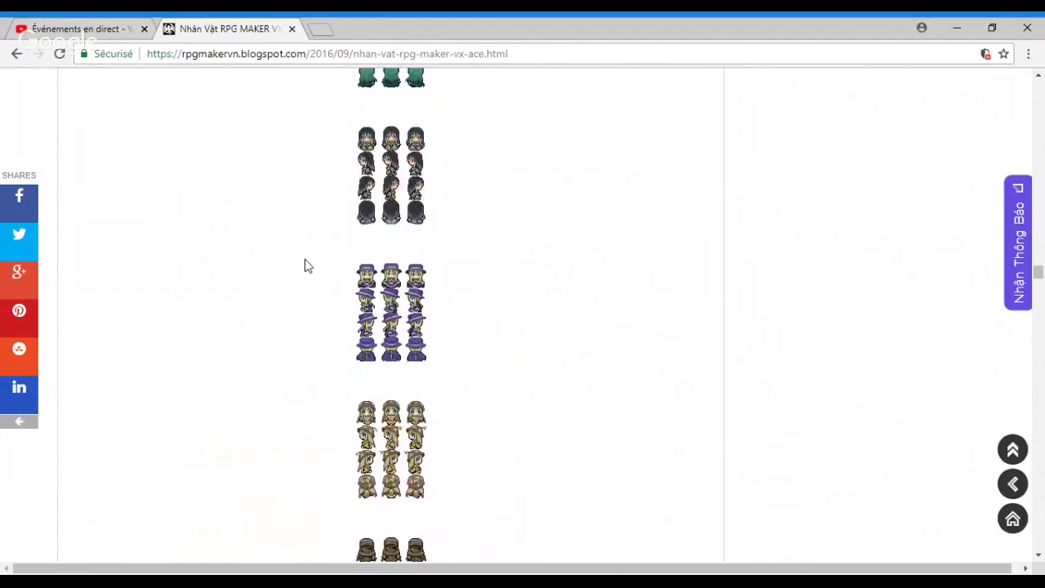
pyautogui.scroll(-4, 307, 264)
pyautogui.scroll(-5, 306, 264)
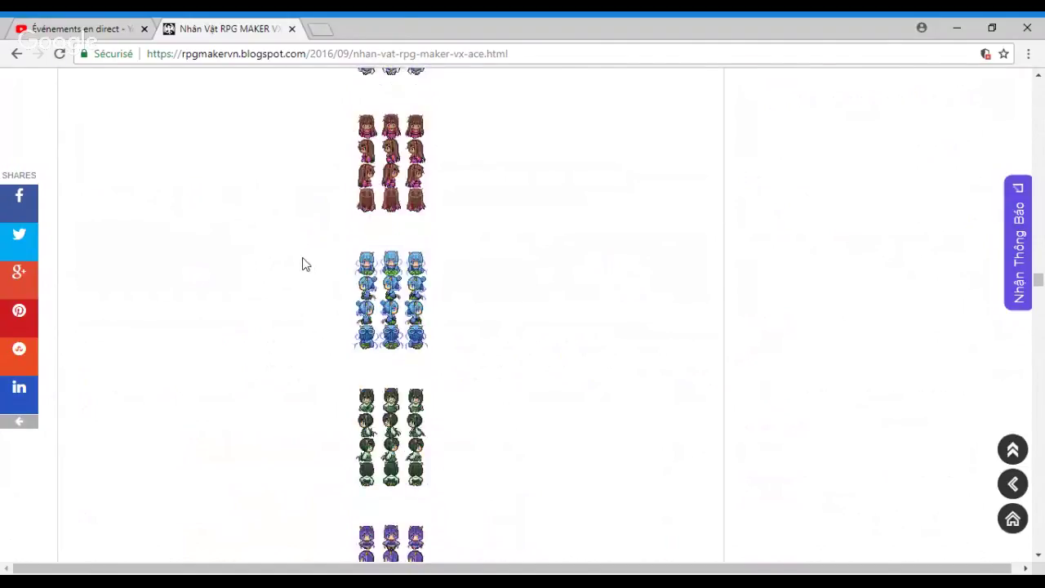
pyautogui.scroll(-2, 306, 262)
pyautogui.scroll(2, 313, 257)
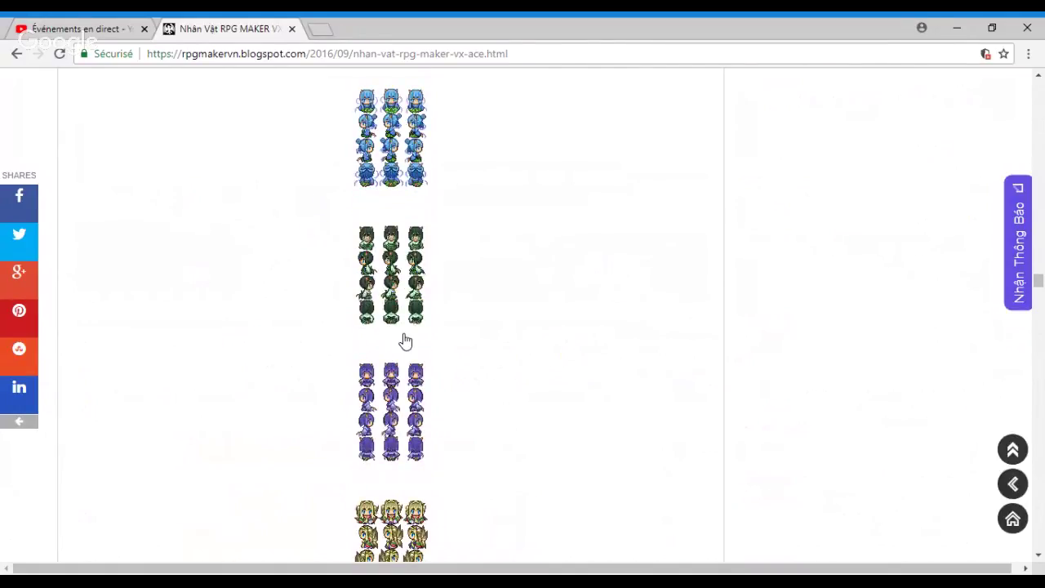
pyautogui.scroll(1, 399, 349)
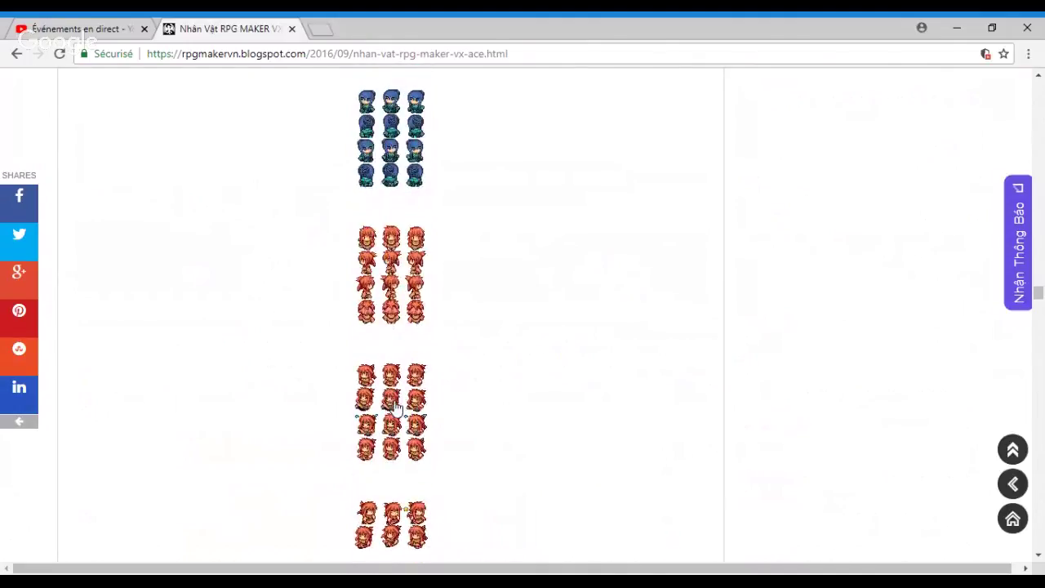
pyautogui.scroll(-3, 396, 371)
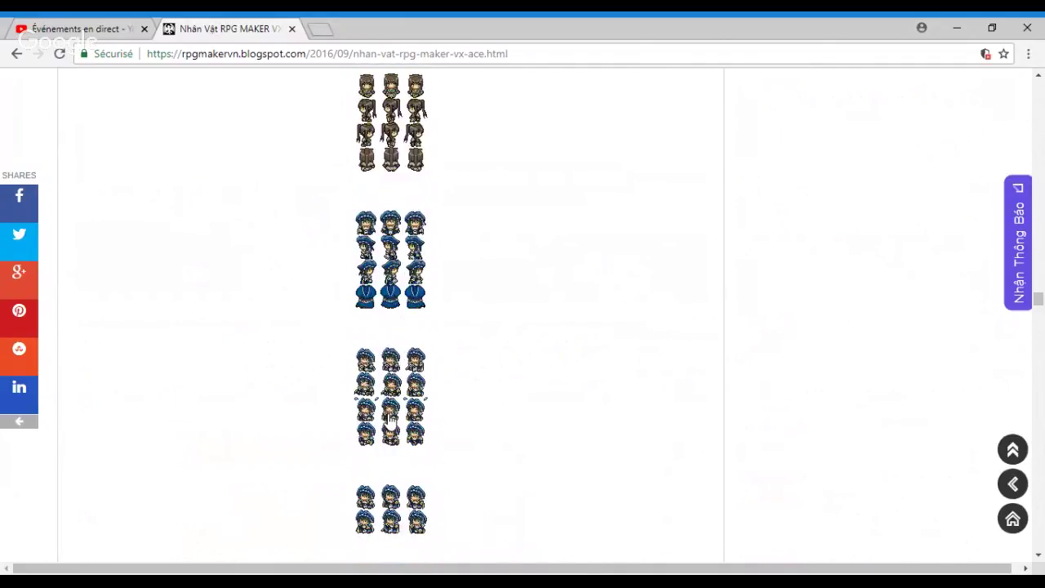
pyautogui.scroll(-3, 379, 405)
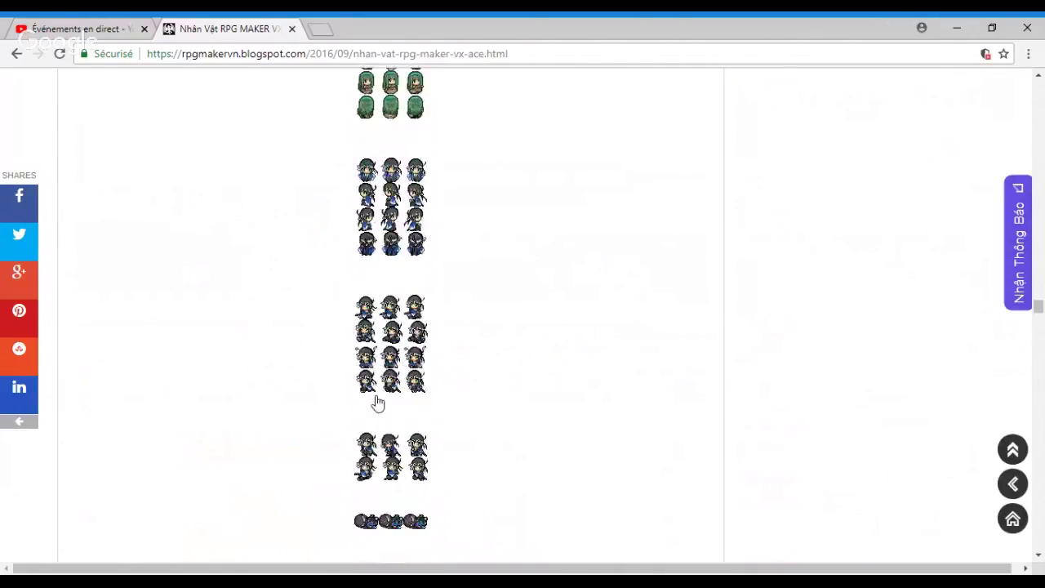
pyautogui.scroll(-3, 376, 400)
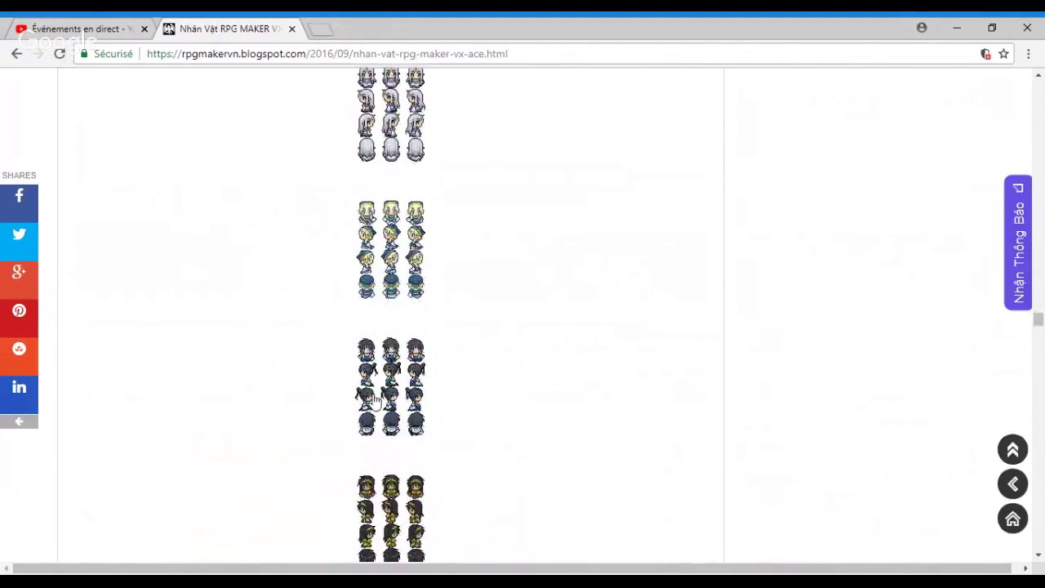
pyautogui.scroll(-5, 370, 395)
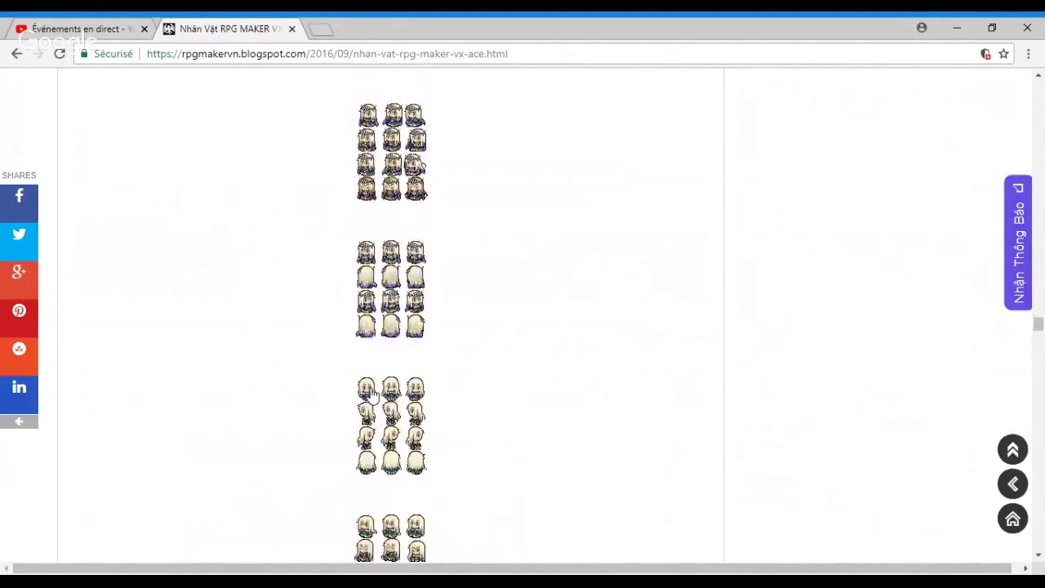
pyautogui.scroll(-2, 370, 394)
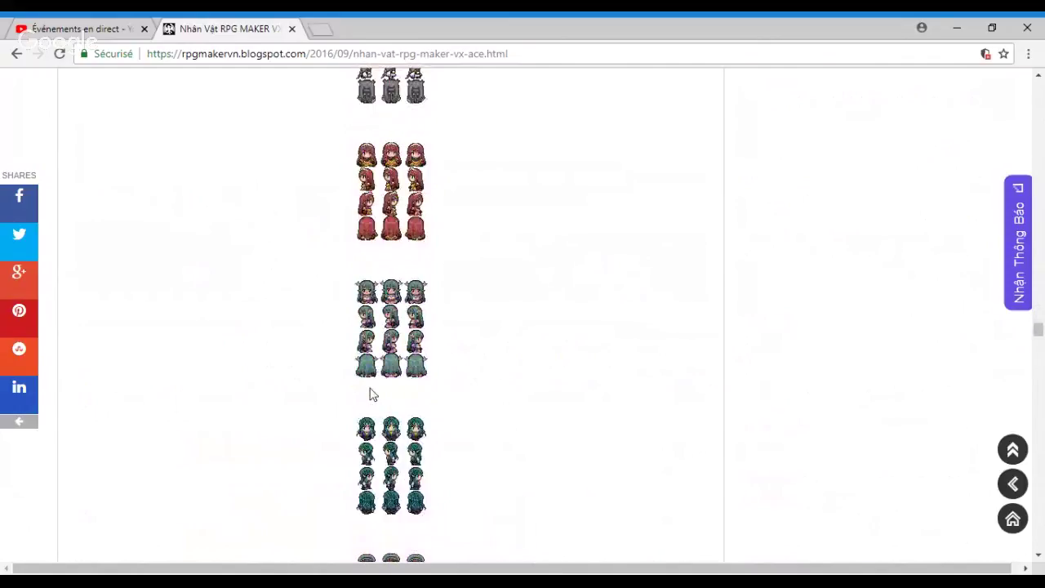
pyautogui.scroll(-4, 370, 395)
pyautogui.scroll(-7, 370, 394)
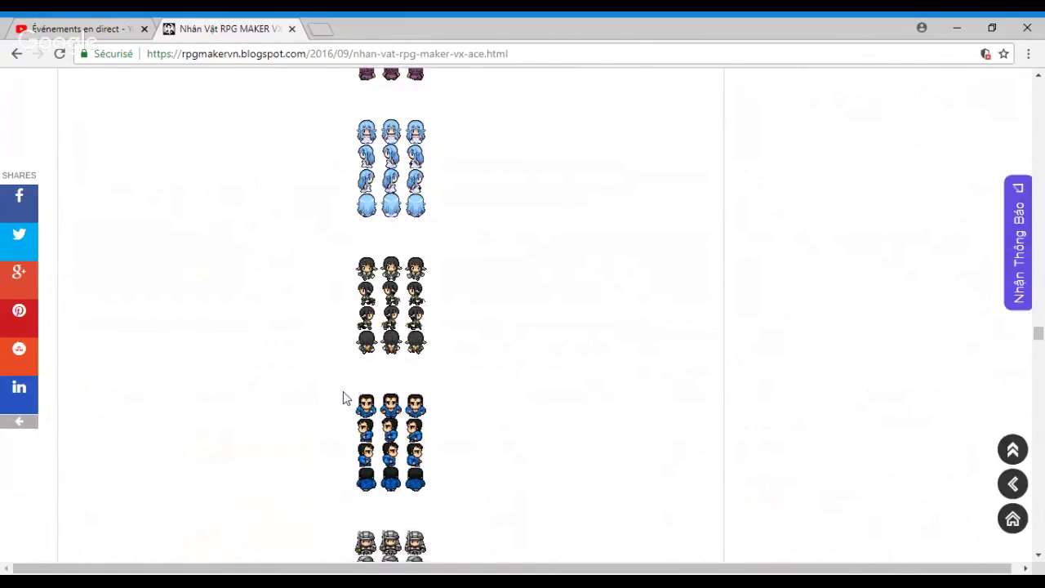
pyautogui.scroll(-1, 357, 367)
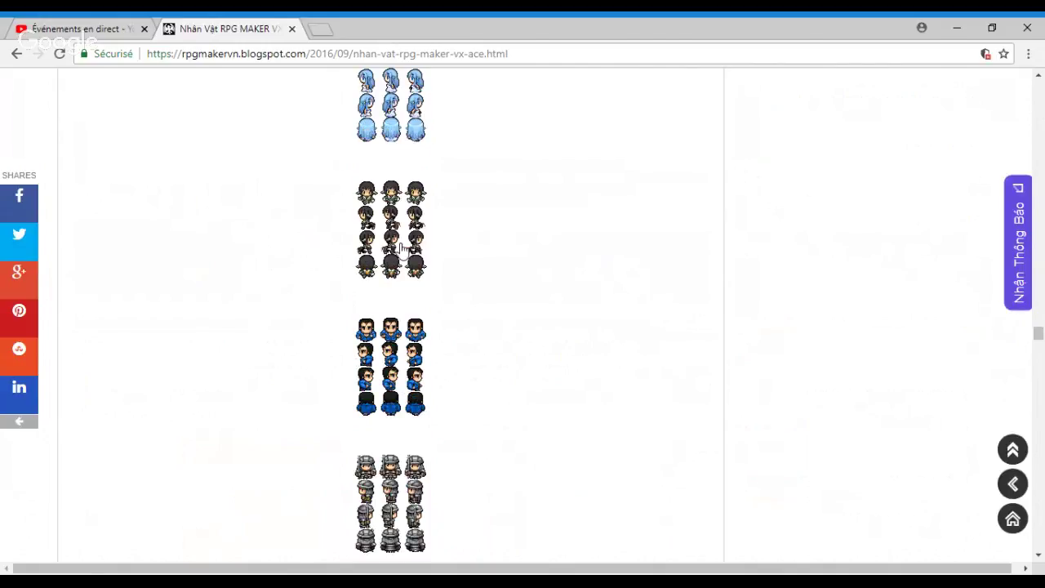
pyautogui.scroll(-4, 418, 276)
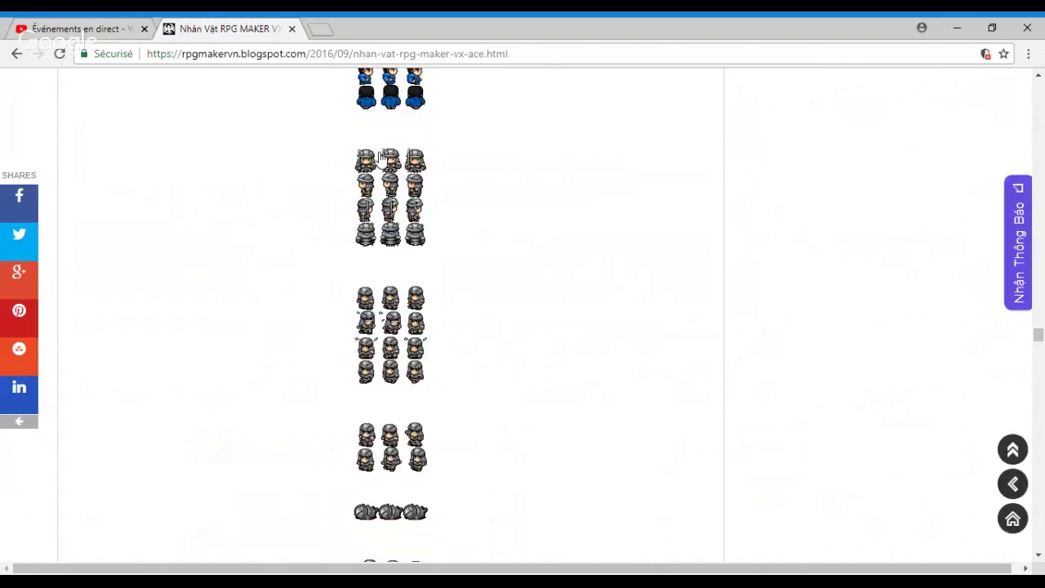
pyautogui.scroll(-2, 359, 366)
pyautogui.scroll(-3, 359, 366)
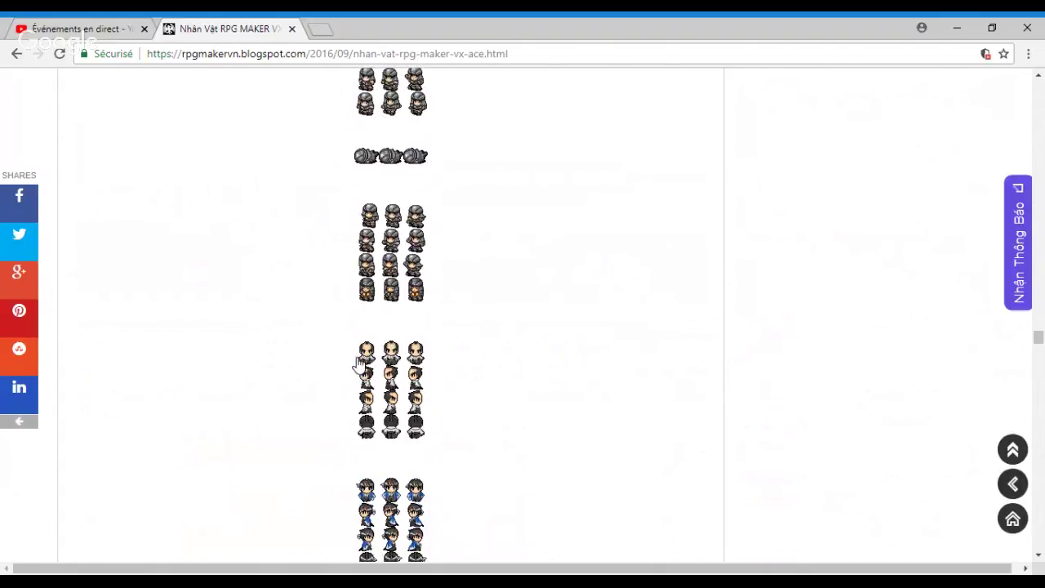
pyautogui.scroll(-4, 352, 345)
pyautogui.scroll(-5, 352, 343)
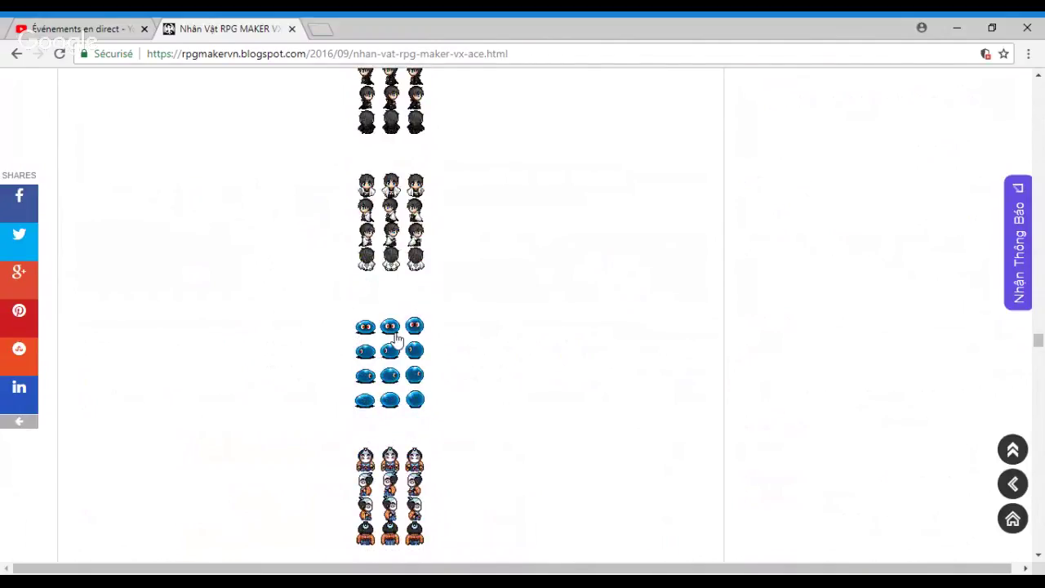
pyautogui.scroll(-2, 379, 382)
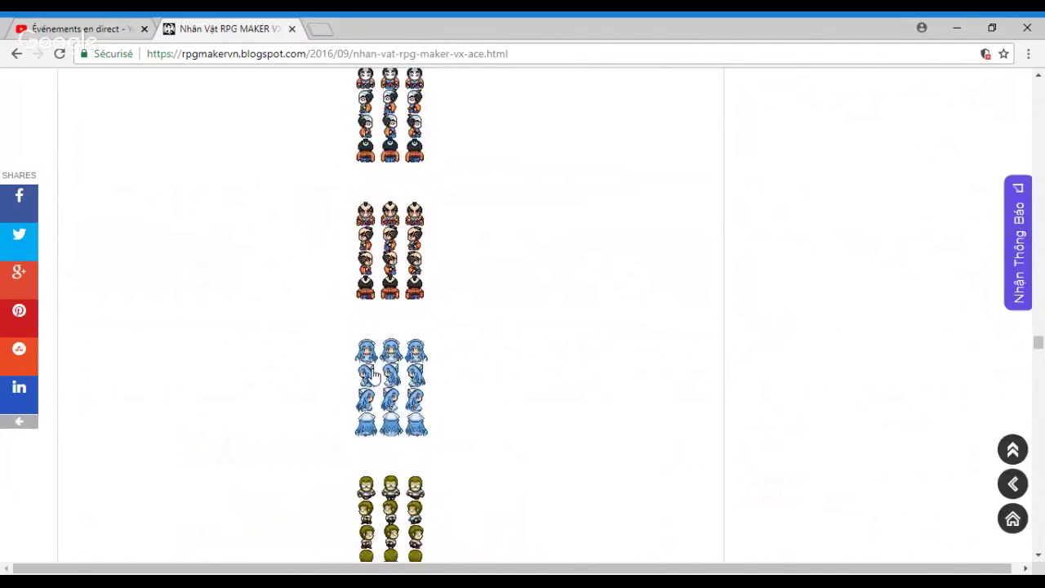
# Examine the facesets under the "sau đây là face" heading, including the expression variants of the brown-haired character with goggles.
pyautogui.scroll(-4, 372, 374)
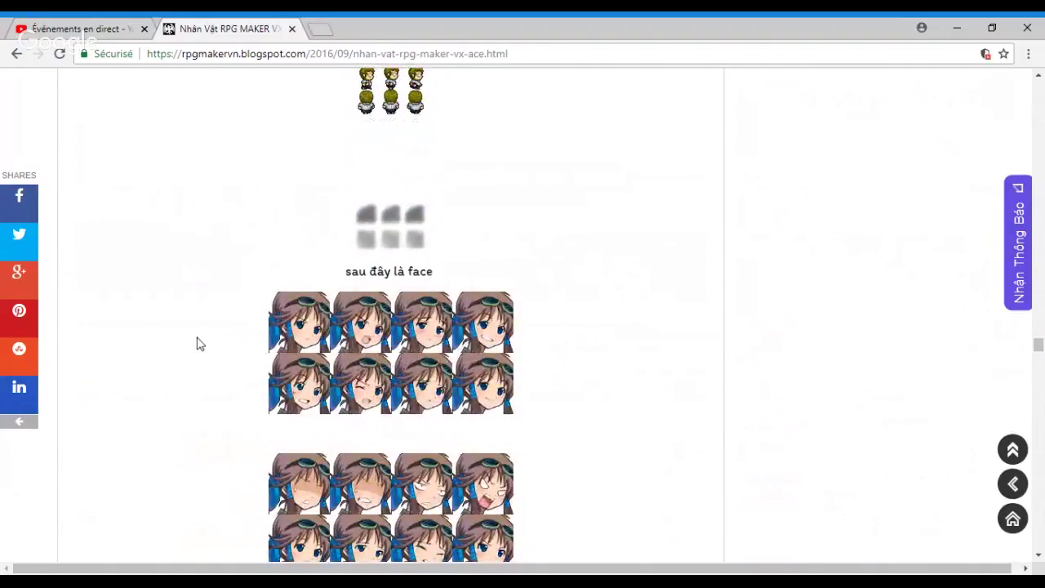
pyautogui.scroll(-6, 204, 376)
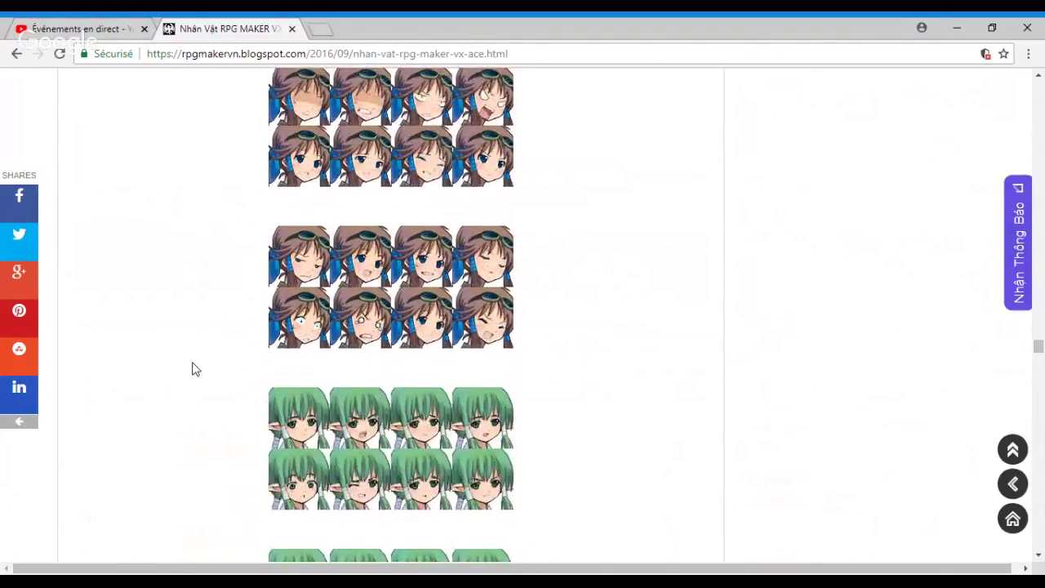
pyautogui.scroll(3, 204, 346)
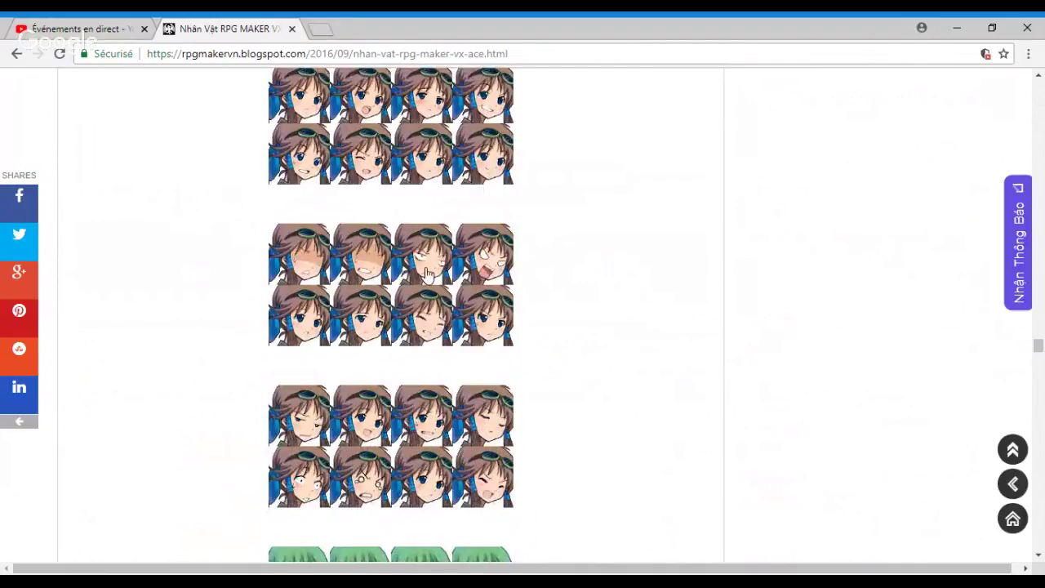
# Look through the facesets that follow the goggled character, from the green-haired elf down to the lavender-haired character with the blue beret.
pyautogui.scroll(-5, 236, 307)
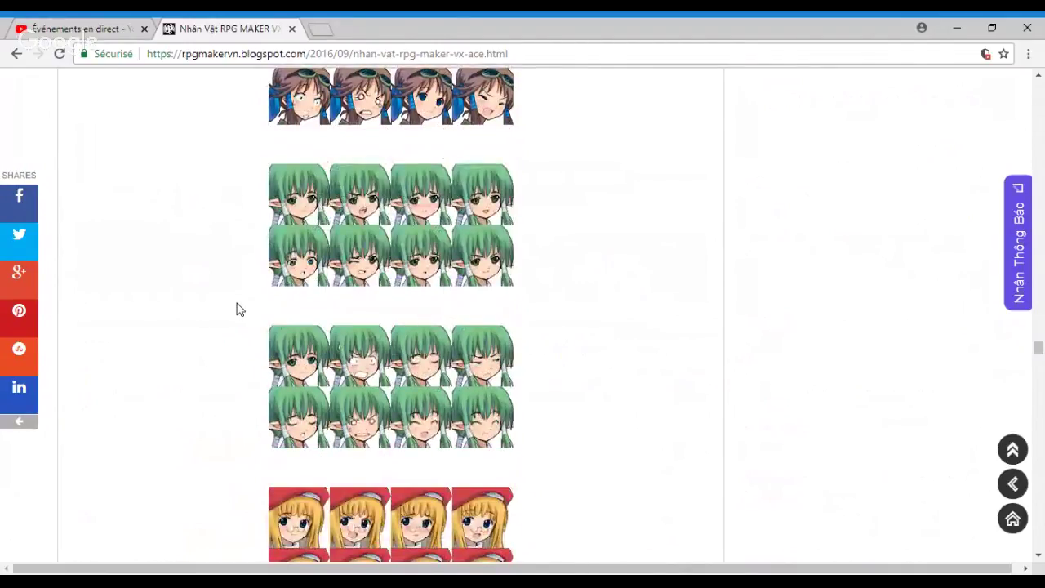
pyautogui.scroll(-15, 239, 310)
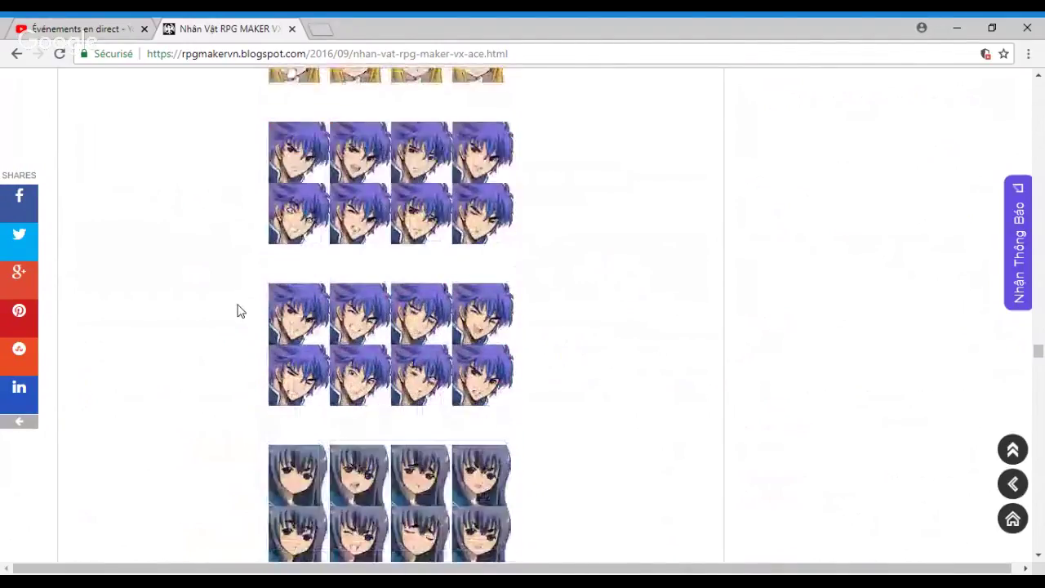
pyautogui.scroll(-9, 239, 310)
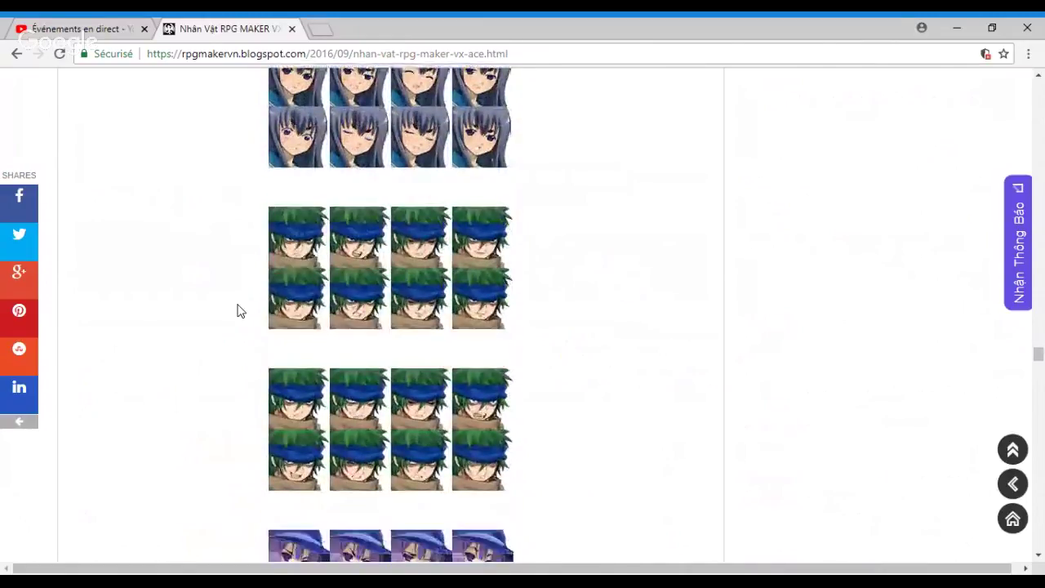
pyautogui.scroll(-9, 239, 310)
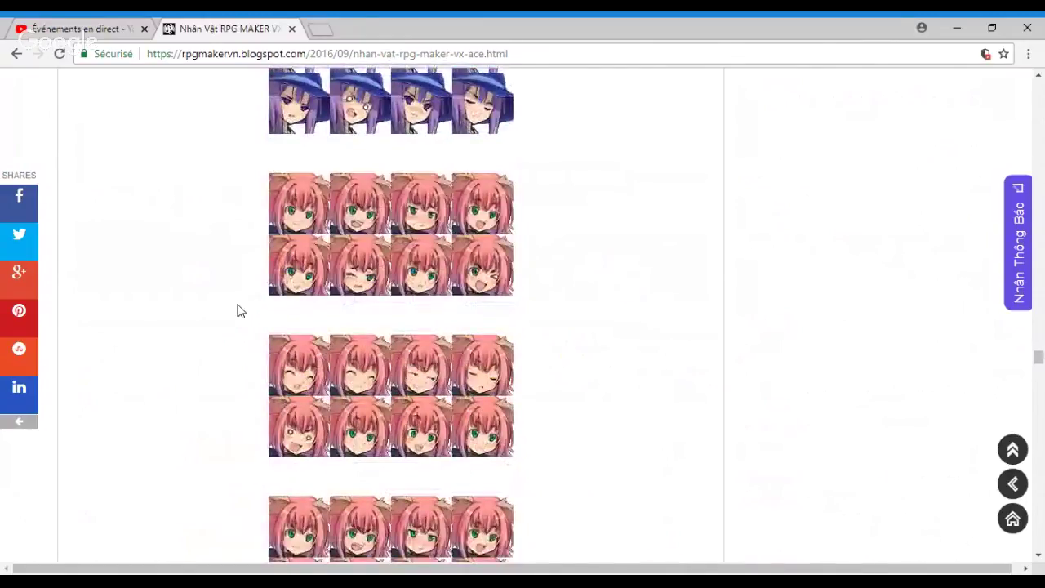
pyautogui.scroll(-5, 238, 311)
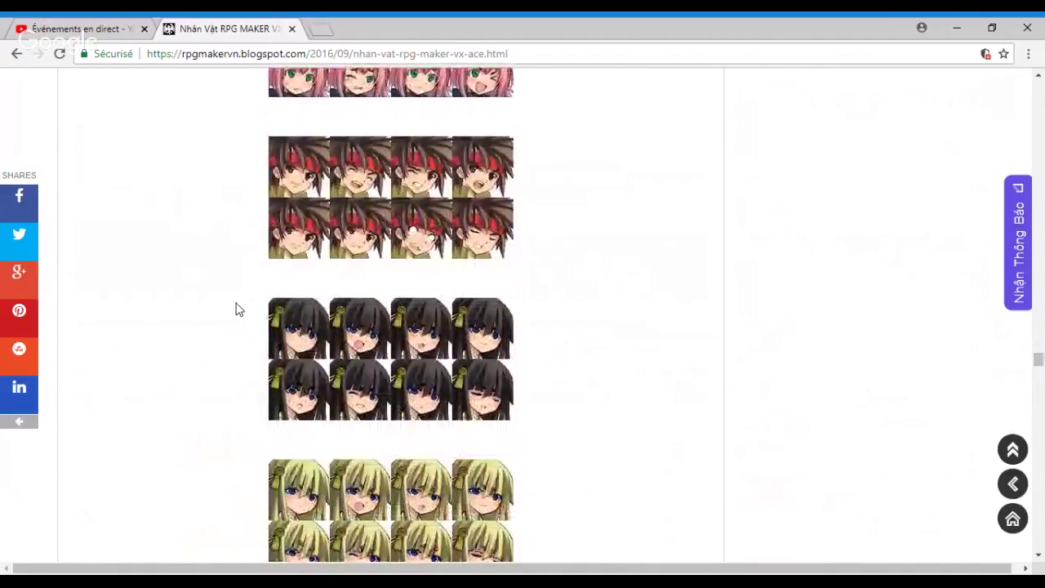
pyautogui.scroll(-8, 238, 311)
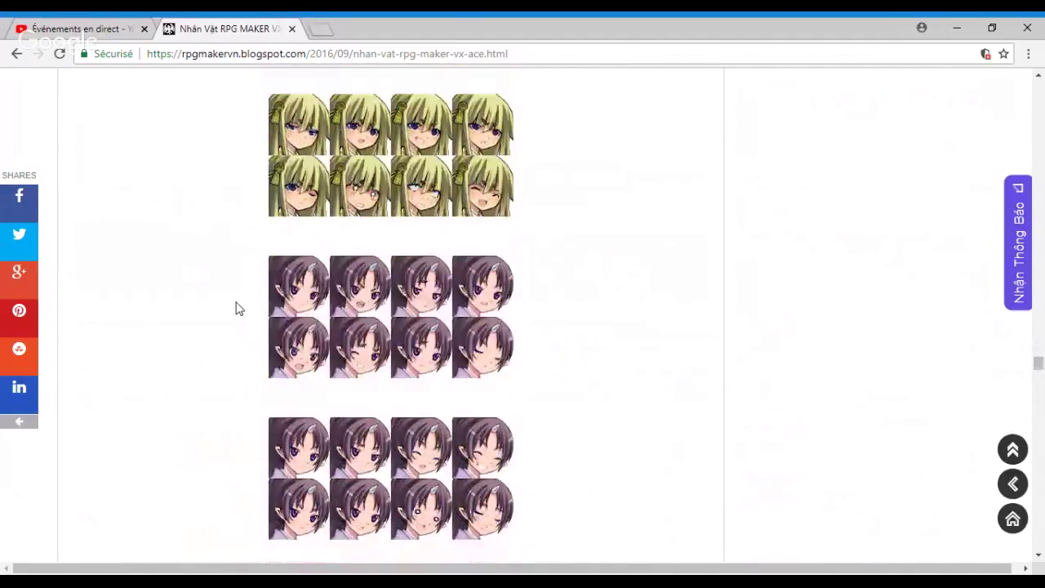
pyautogui.scroll(-12, 238, 309)
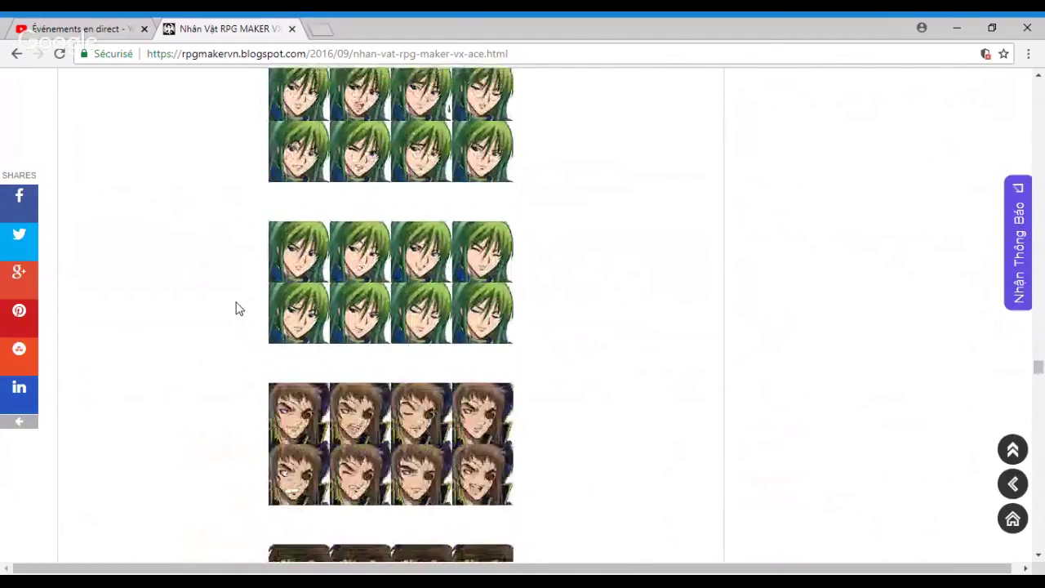
pyautogui.scroll(-1, 236, 309)
pyautogui.scroll(-8, 235, 307)
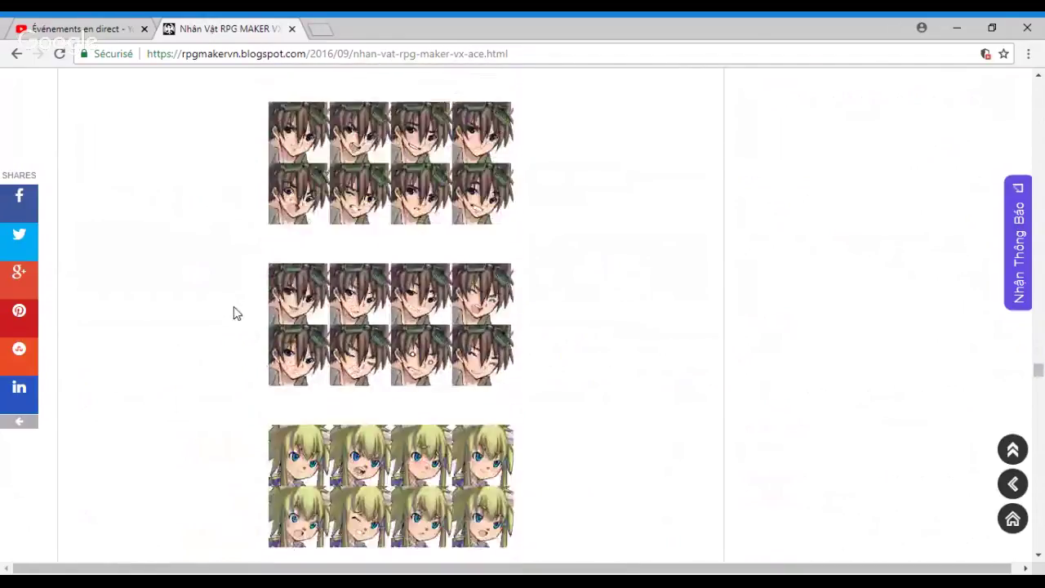
pyautogui.scroll(-6, 249, 302)
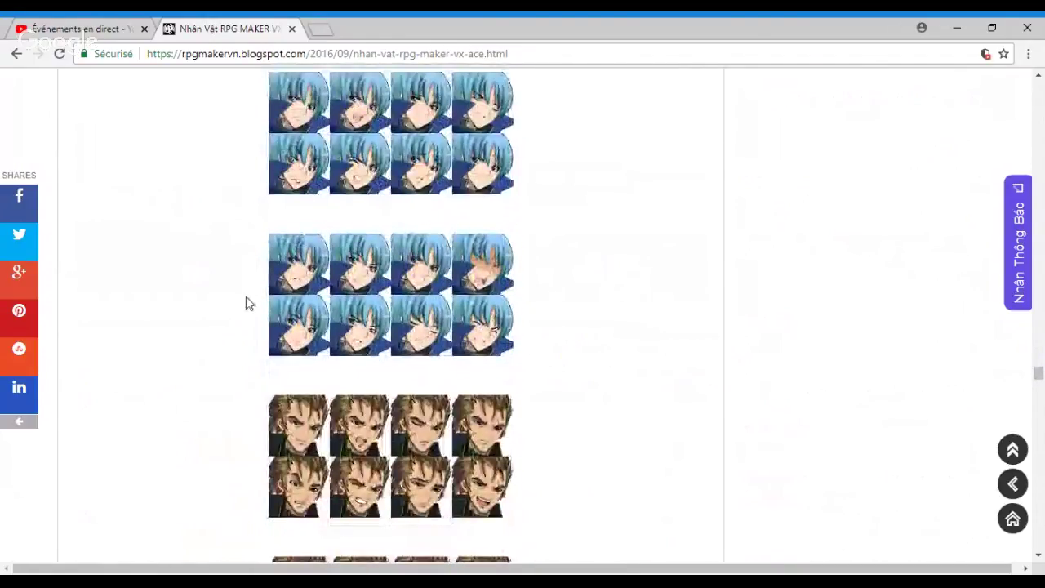
pyautogui.scroll(-4, 245, 298)
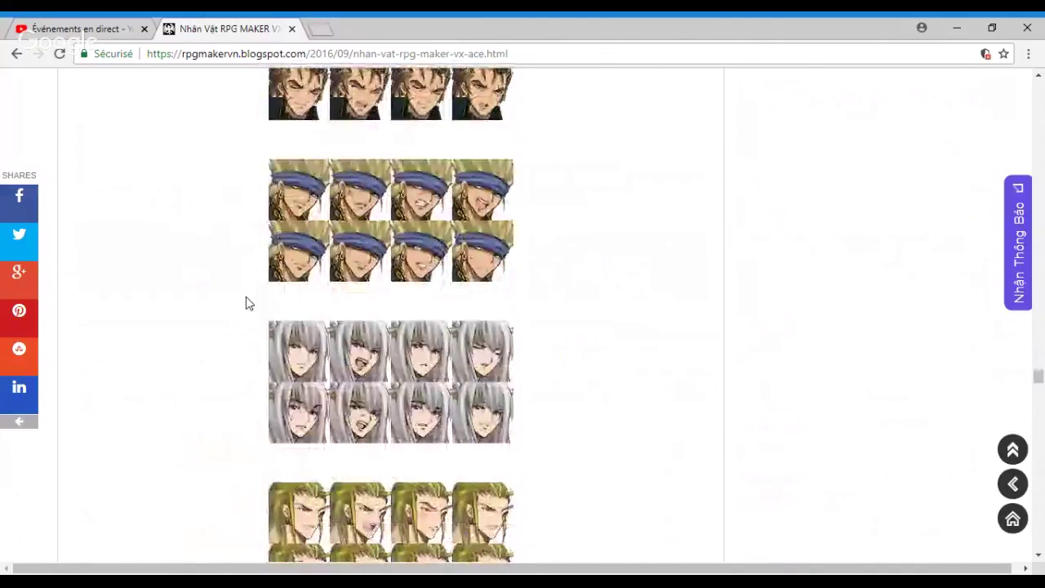
pyautogui.scroll(-6, 246, 297)
pyautogui.scroll(-10, 246, 298)
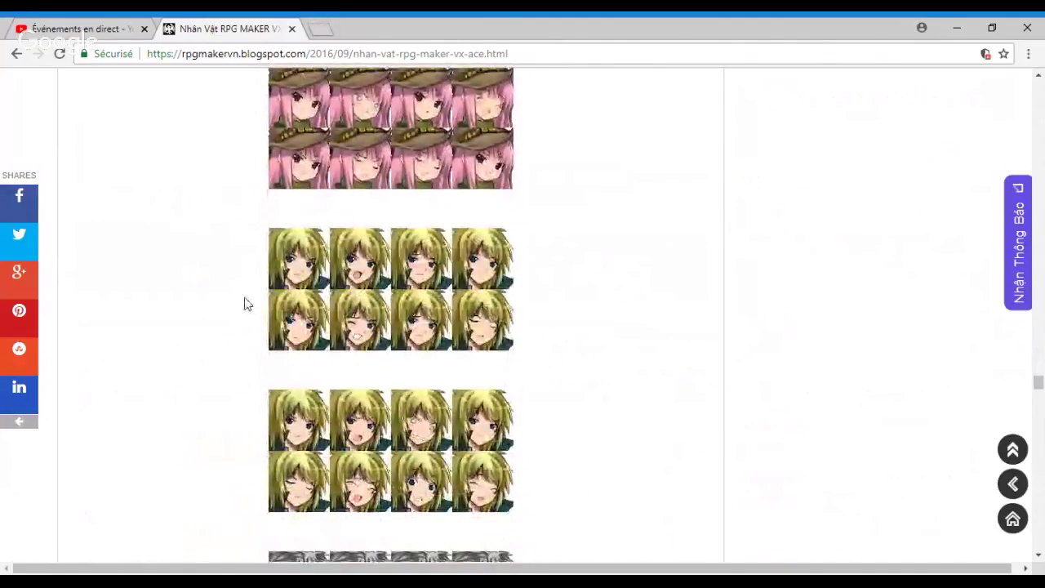
pyautogui.scroll(-6, 251, 338)
pyautogui.scroll(-8, 253, 340)
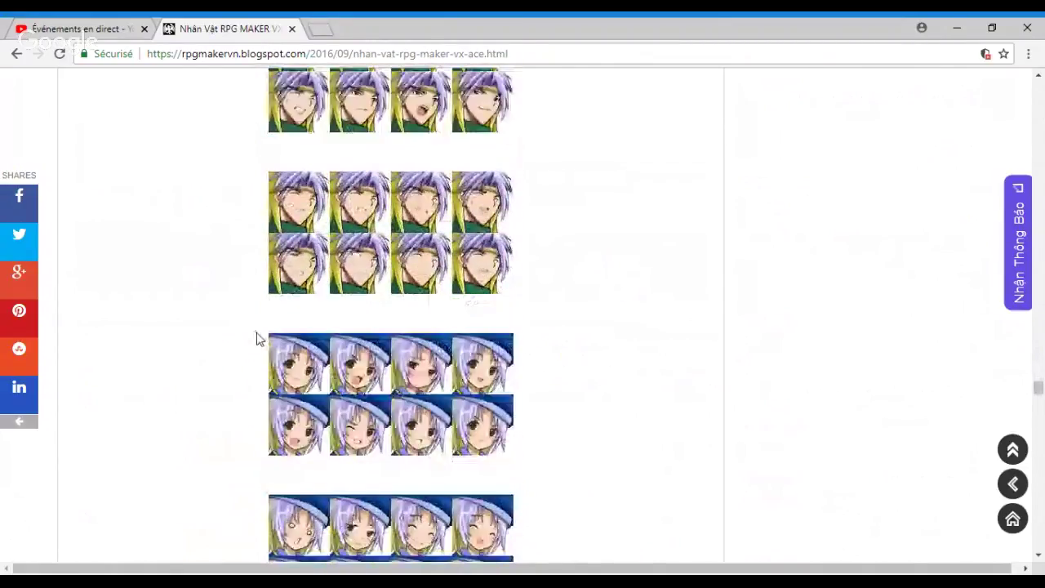
# Continue examining the facesets from the red-haired girl and the green-uniformed soldiers down to the pink-haired girl with red eyes.
pyautogui.scroll(-1, 257, 339)
pyautogui.scroll(-8, 254, 335)
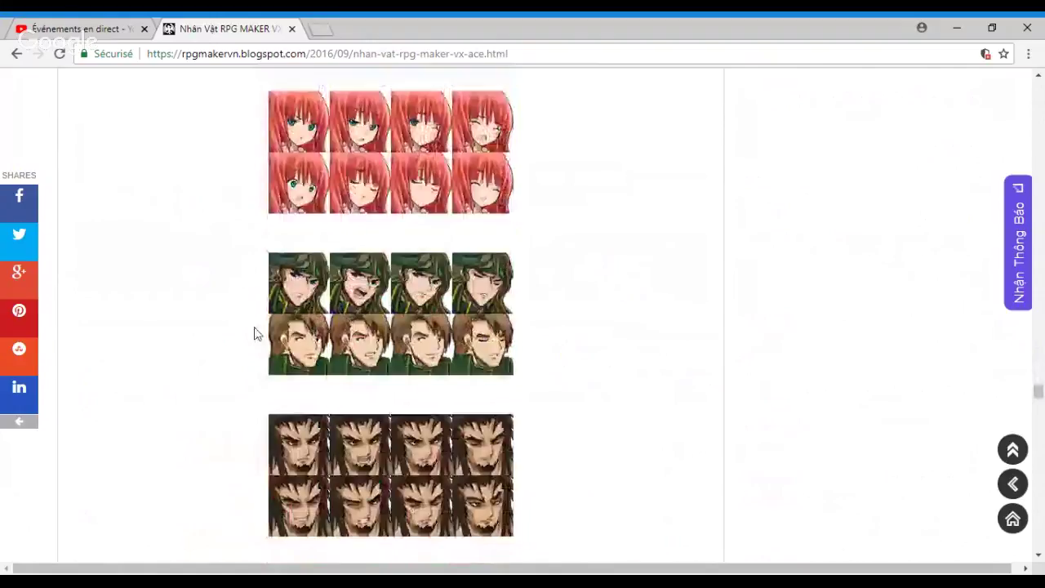
pyautogui.scroll(-2, 253, 332)
pyautogui.scroll(-10, 255, 333)
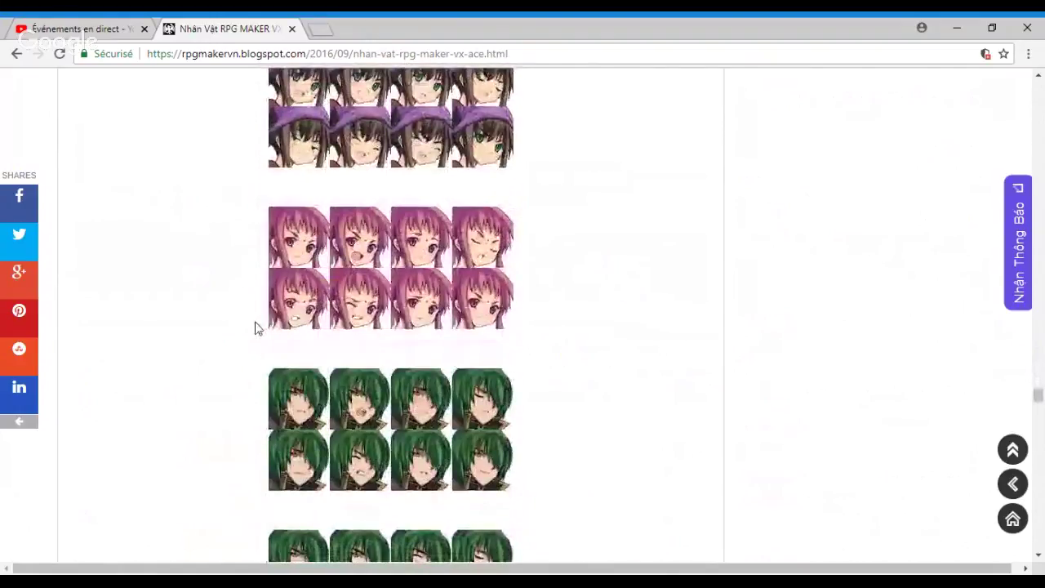
pyautogui.scroll(-6, 260, 336)
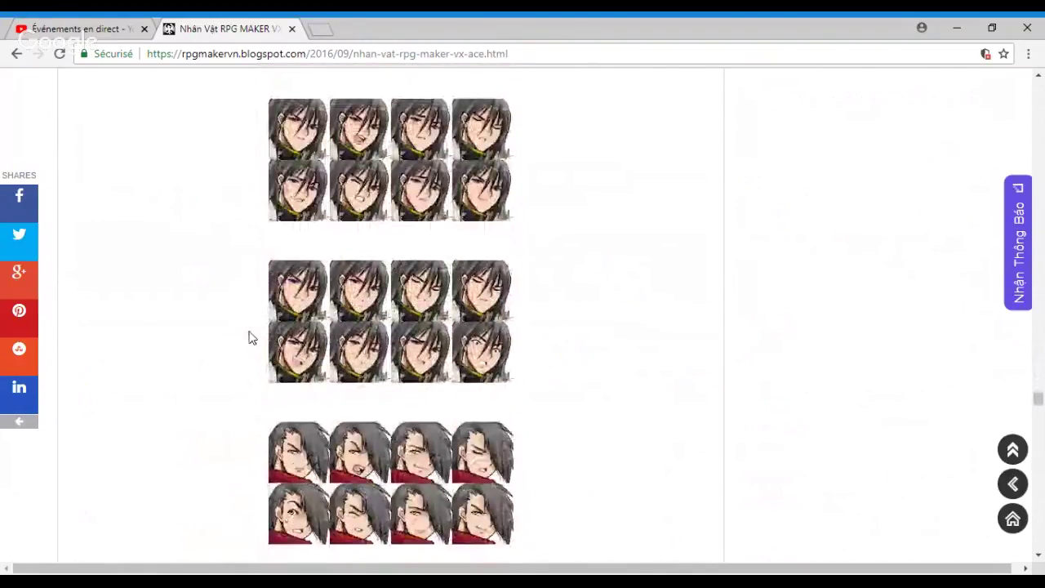
pyautogui.scroll(-3, 247, 338)
pyautogui.scroll(-5, 243, 340)
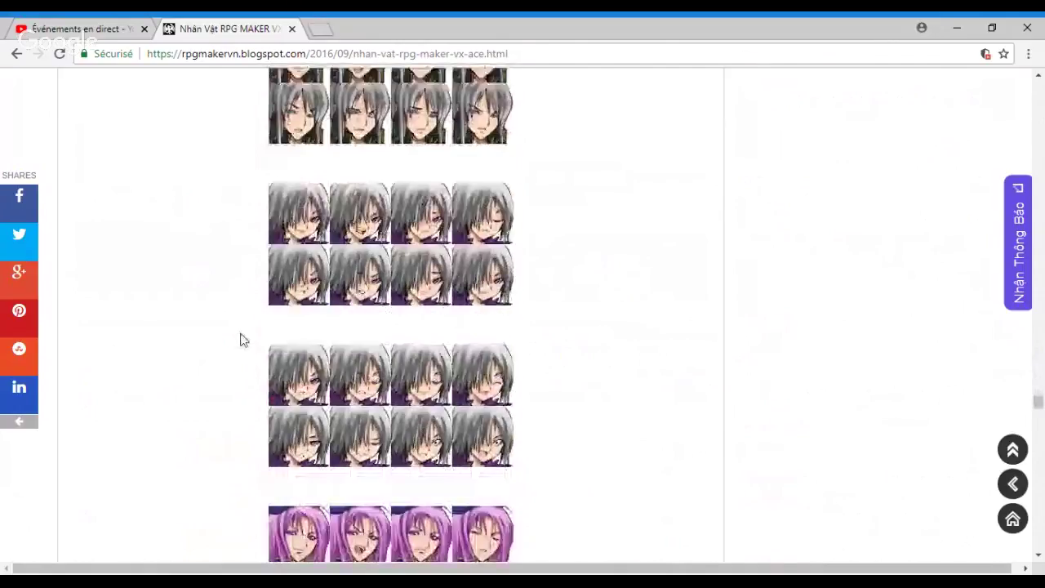
pyautogui.scroll(-6, 241, 339)
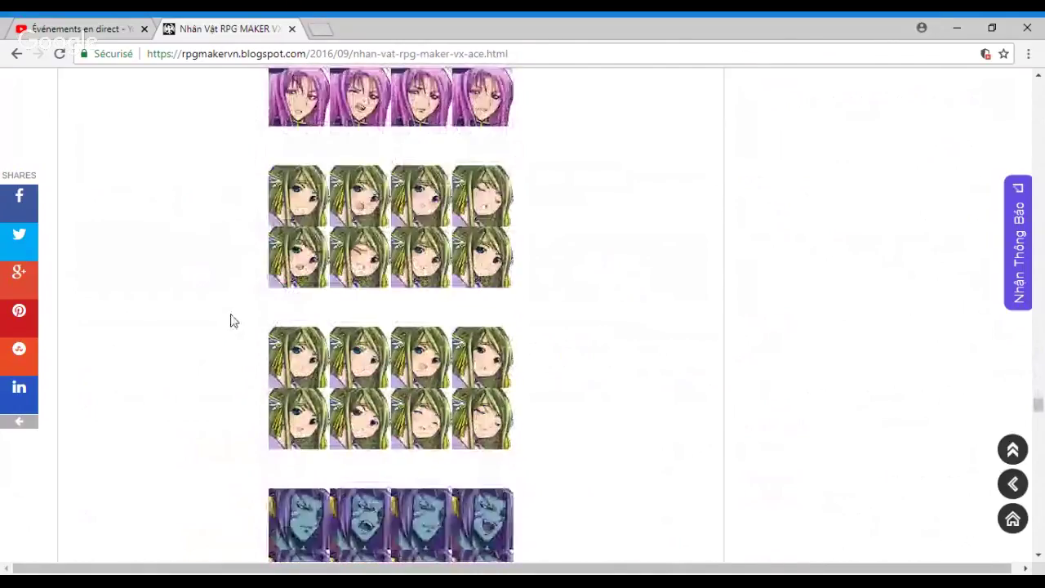
pyautogui.scroll(-3, 231, 321)
pyautogui.scroll(-6, 232, 322)
pyautogui.scroll(-5, 231, 322)
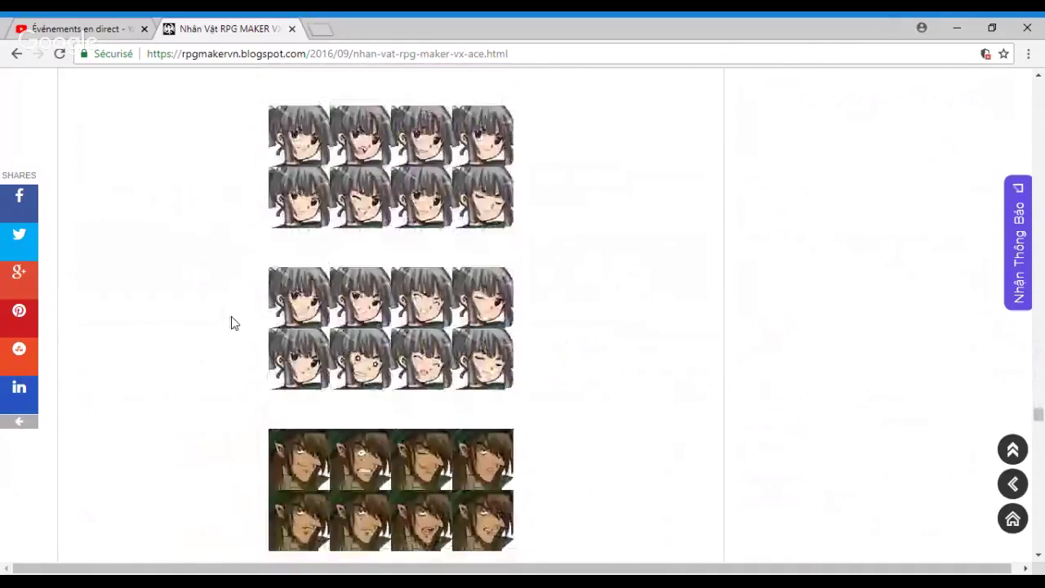
pyautogui.scroll(-4, 233, 323)
pyautogui.scroll(-8, 233, 323)
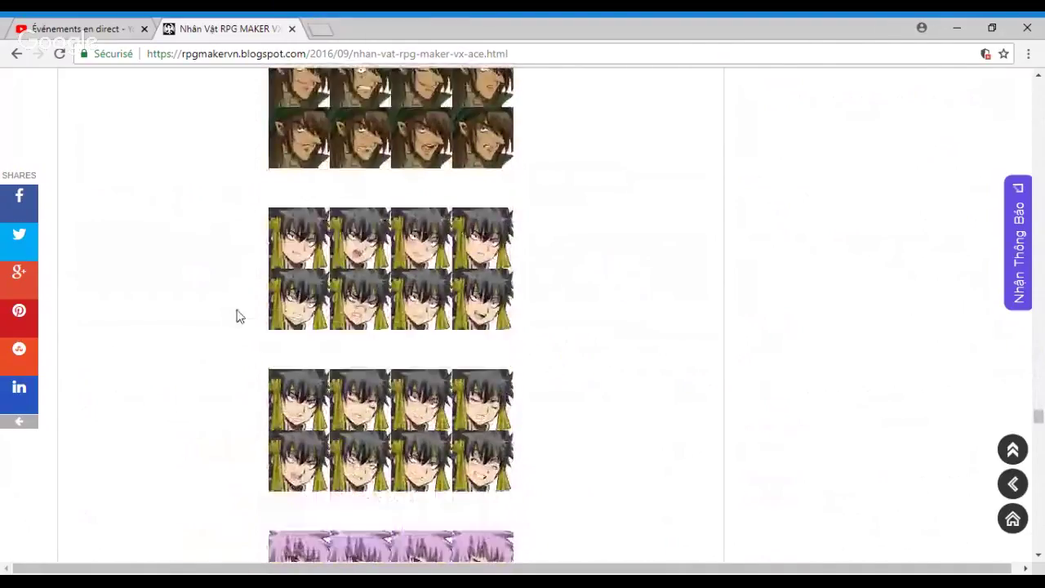
pyautogui.scroll(-5, 242, 324)
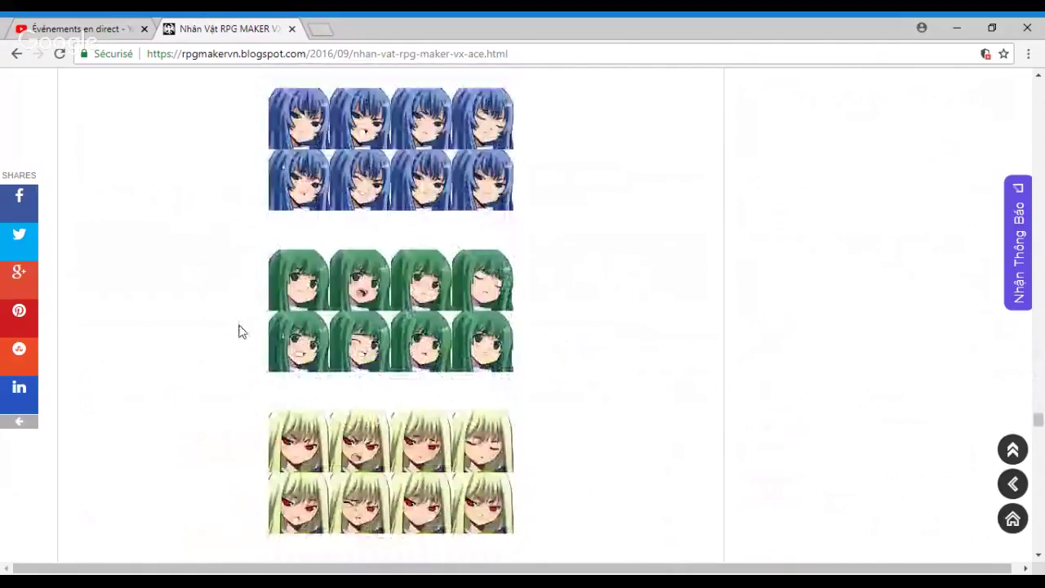
pyautogui.scroll(-3, 236, 341)
pyautogui.scroll(-5, 240, 344)
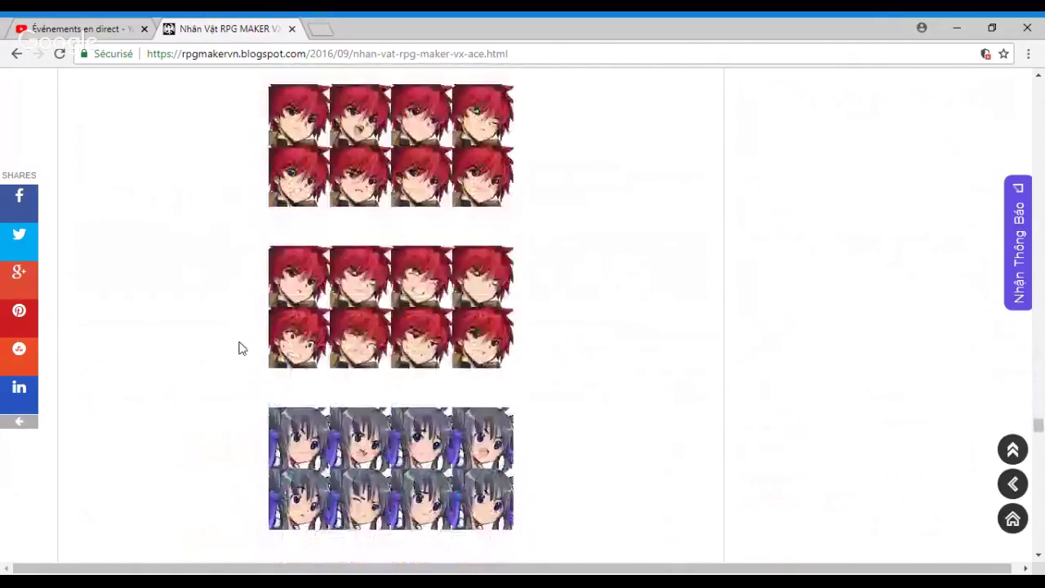
pyautogui.scroll(-6, 245, 349)
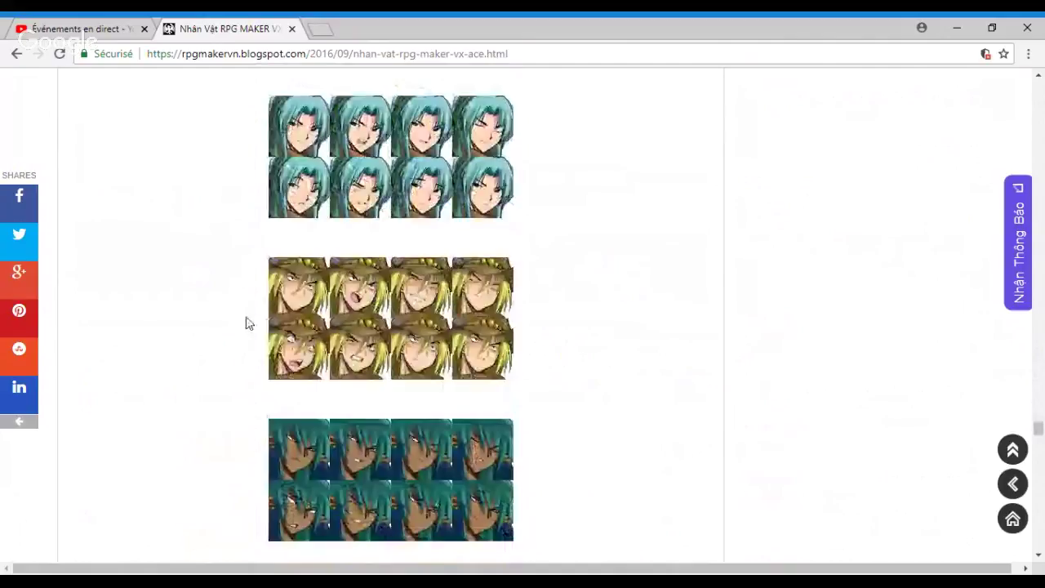
pyautogui.scroll(-3, 255, 324)
pyautogui.scroll(-6, 269, 322)
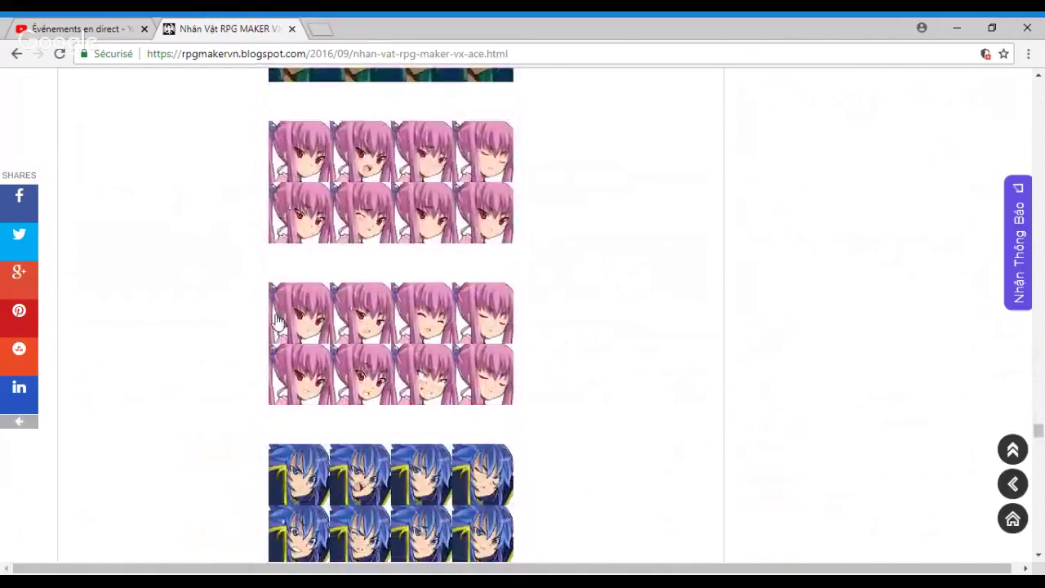
# Review the remaining facesets from the blue-haired character and the hooded traveller down to the soldiers in grey hoods.
pyautogui.scroll(-10, 276, 320)
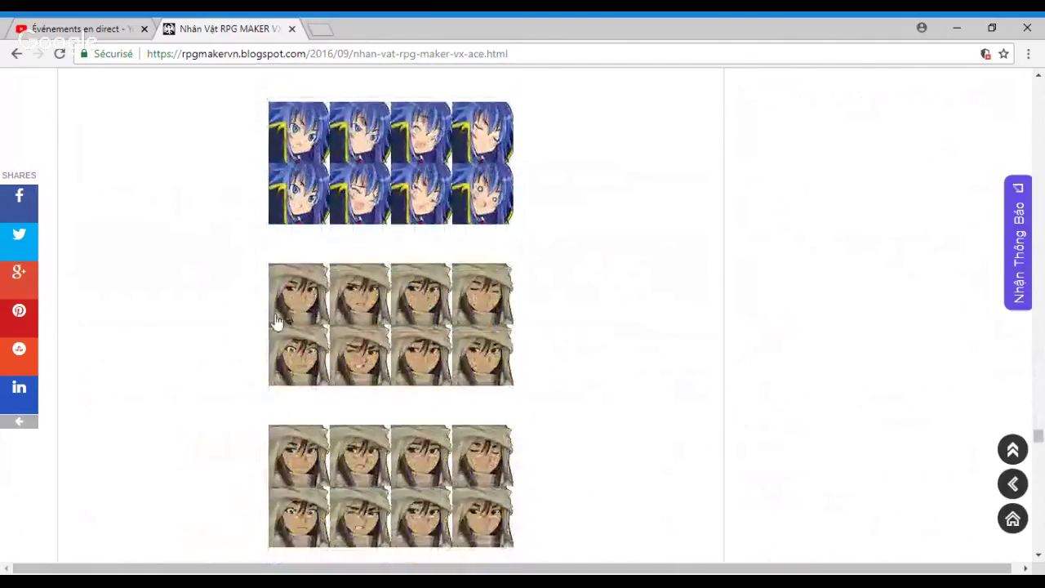
pyautogui.scroll(-12, 274, 320)
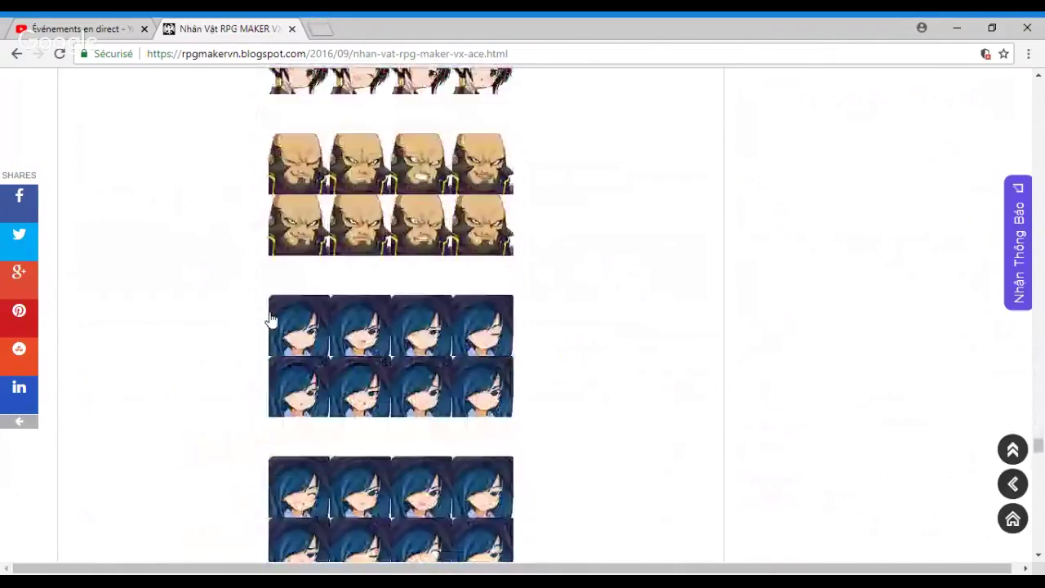
pyautogui.scroll(-3, 272, 319)
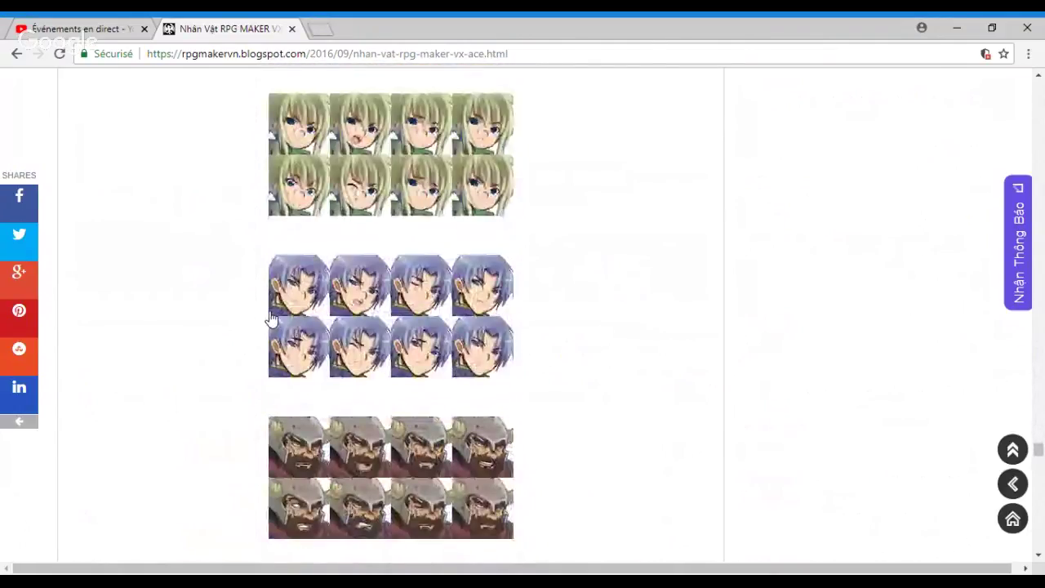
pyautogui.scroll(-6, 272, 318)
pyautogui.scroll(-8, 273, 320)
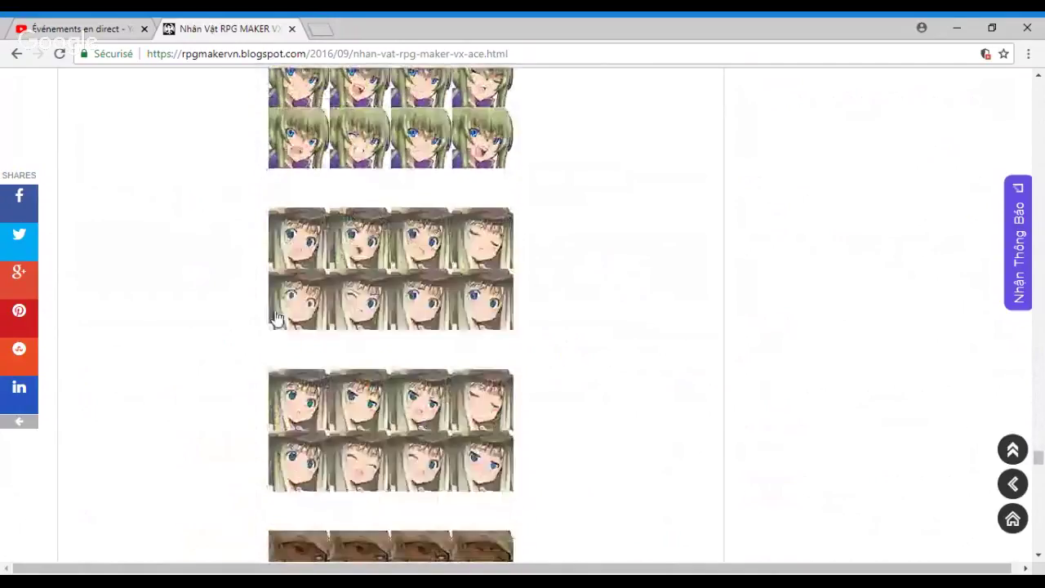
pyautogui.scroll(-11, 276, 317)
pyautogui.scroll(-5, 276, 317)
pyautogui.scroll(-10, 275, 316)
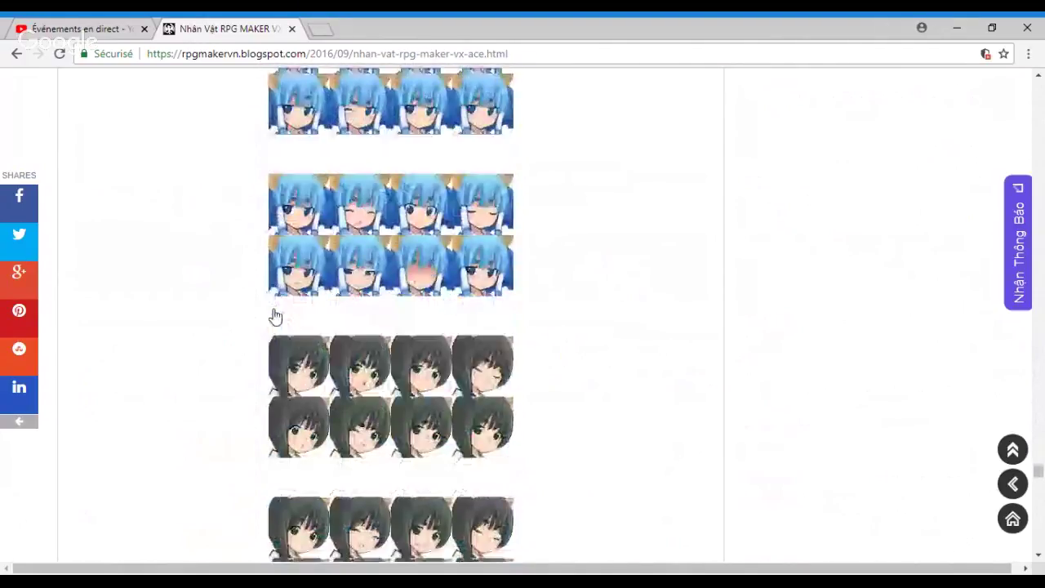
pyautogui.scroll(-10, 275, 317)
pyautogui.scroll(-8, 275, 316)
pyautogui.scroll(-18, 275, 314)
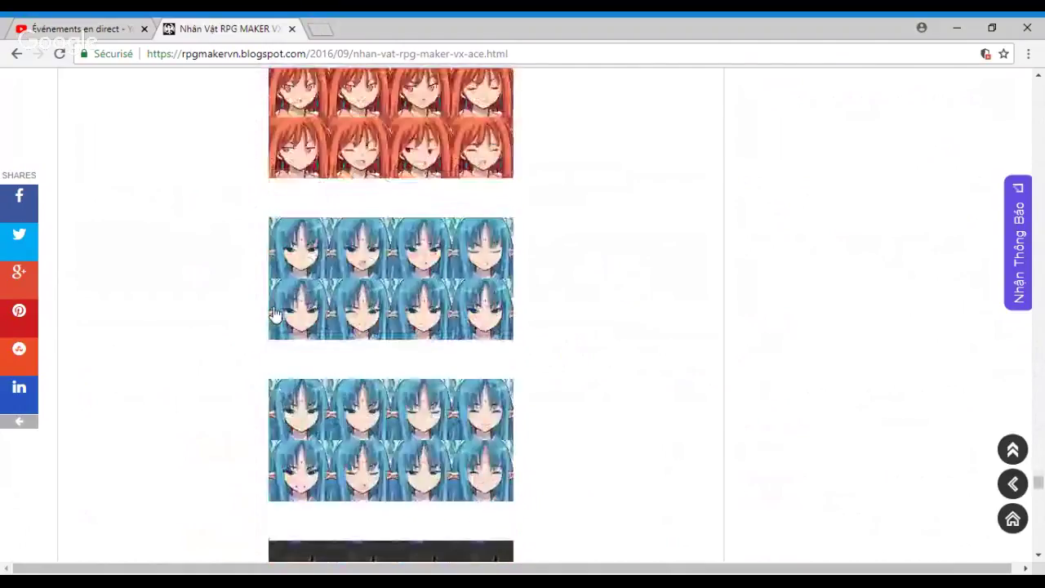
pyautogui.scroll(-12, 275, 314)
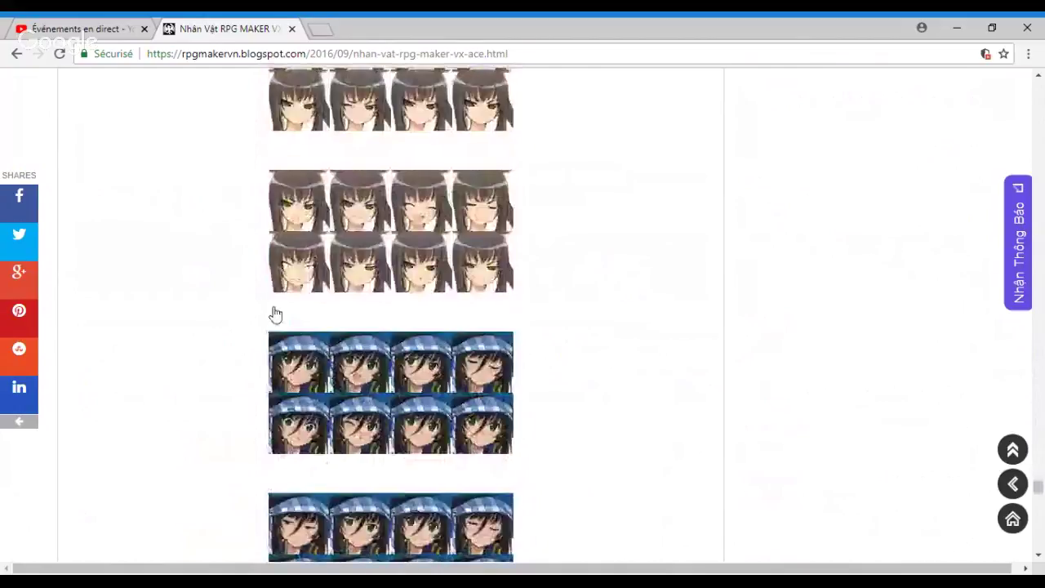
pyautogui.scroll(-12, 276, 314)
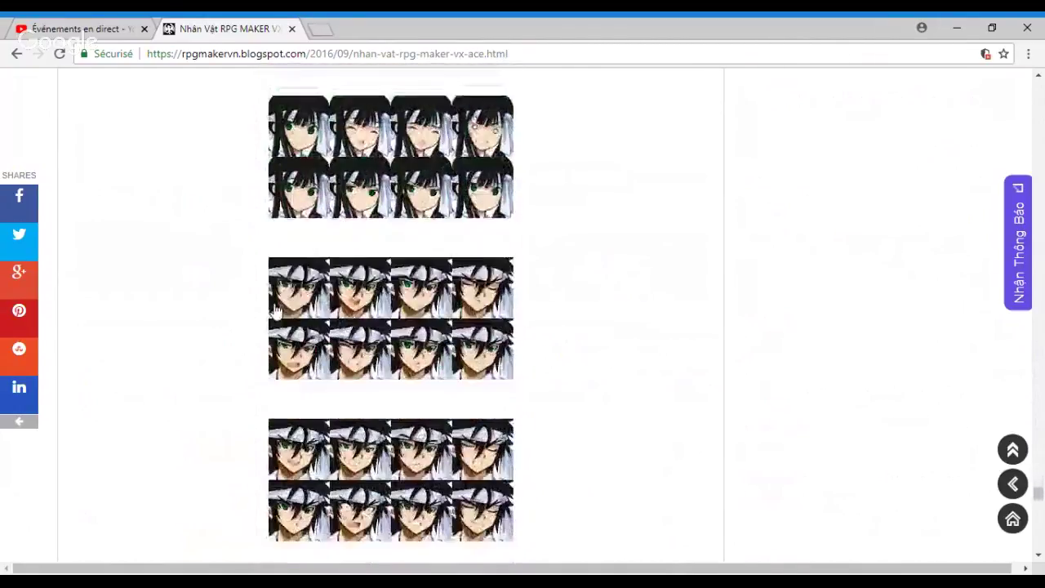
pyautogui.scroll(-12, 276, 310)
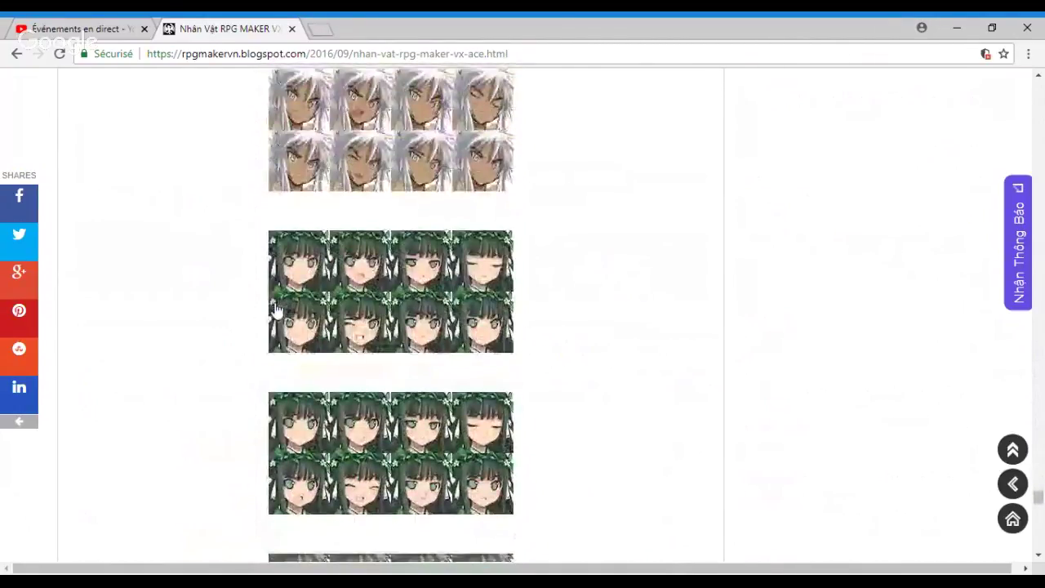
pyautogui.scroll(-12, 276, 311)
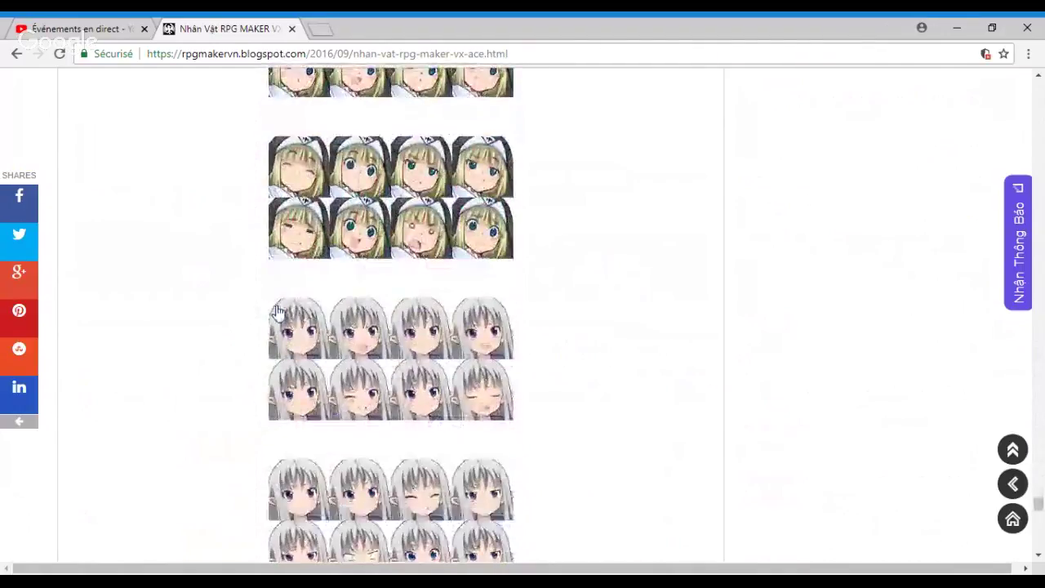
pyautogui.scroll(-12, 278, 311)
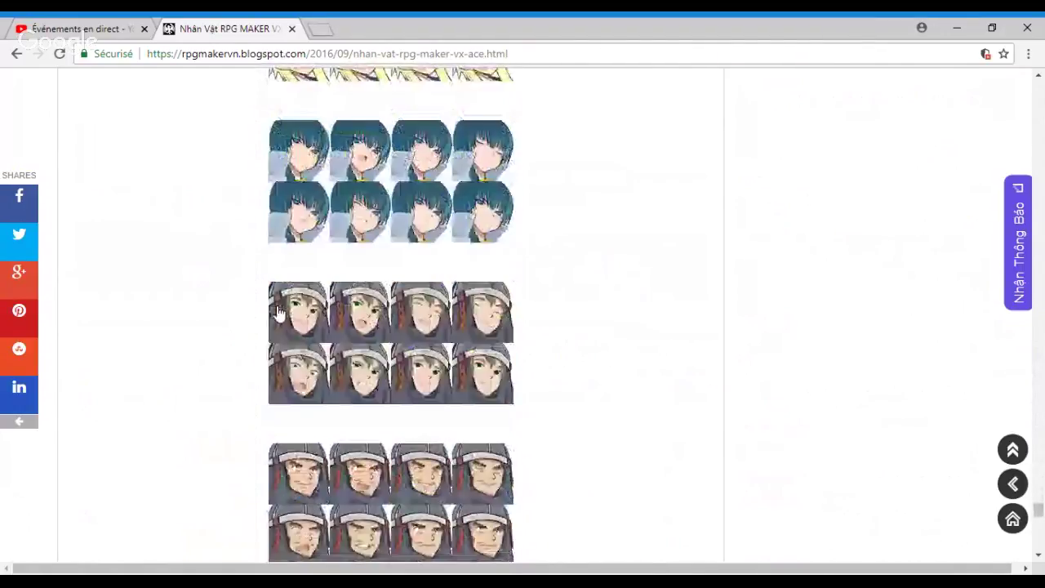
pyautogui.scroll(1, 324, 210)
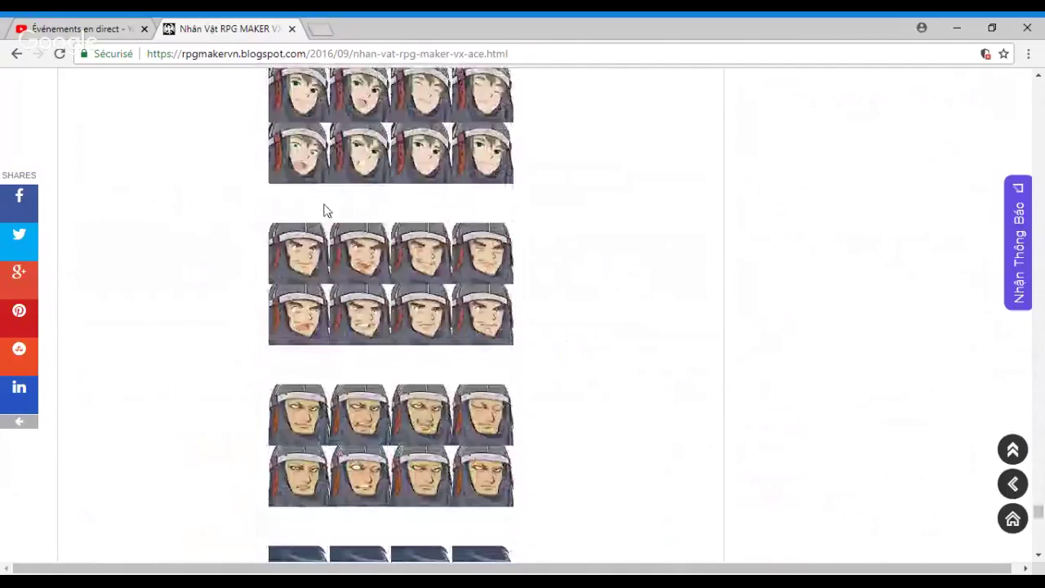
# Examine the facesets from the grey-hooded soldiers down to the blonde girl with and without the knight's helmet.
pyautogui.scroll(1, 290, 250)
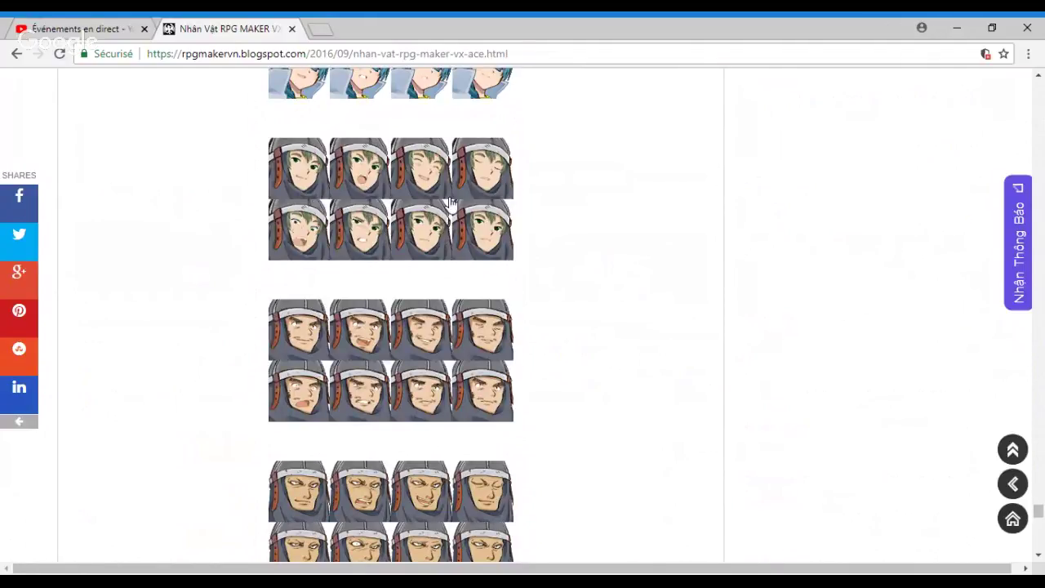
pyautogui.scroll(-4, 296, 324)
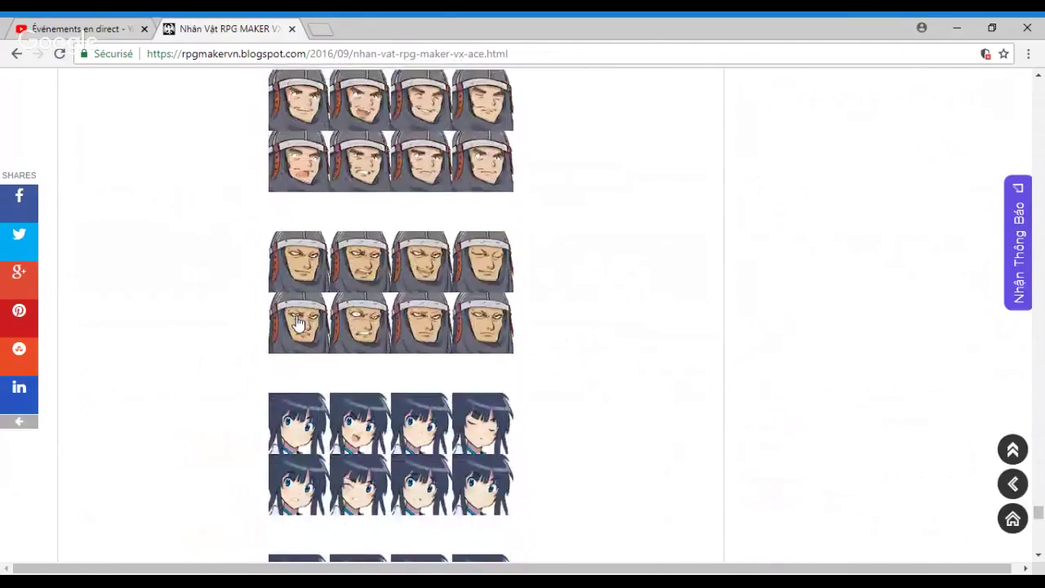
pyautogui.scroll(2, 296, 324)
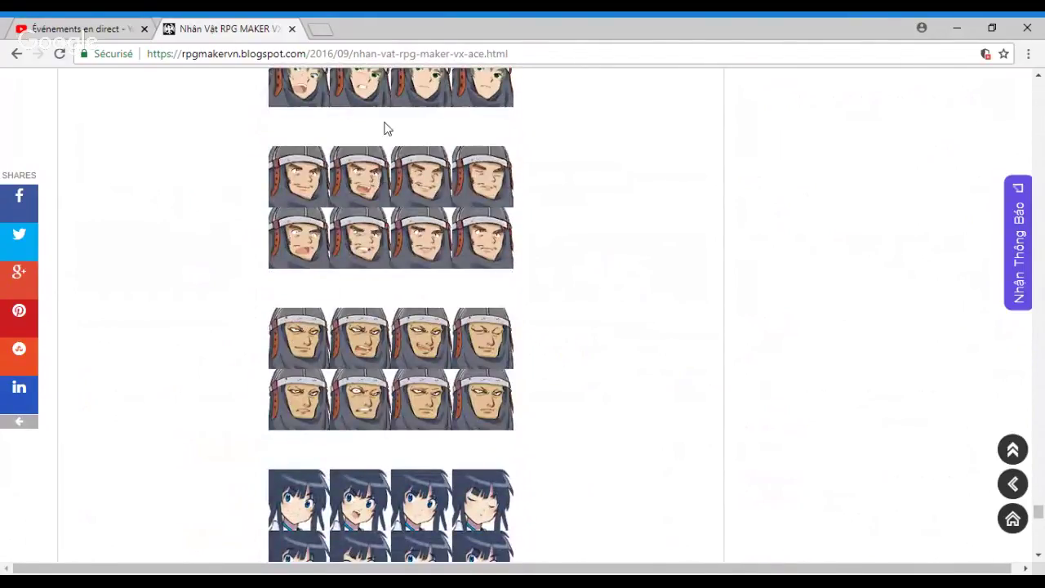
pyautogui.scroll(2, 387, 129)
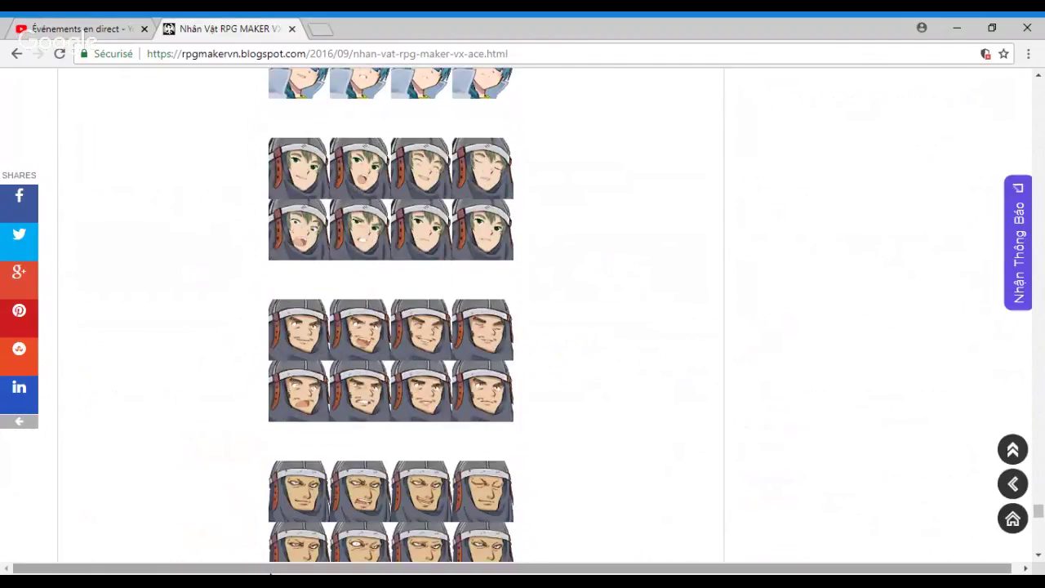
pyautogui.scroll(-8, 329, 319)
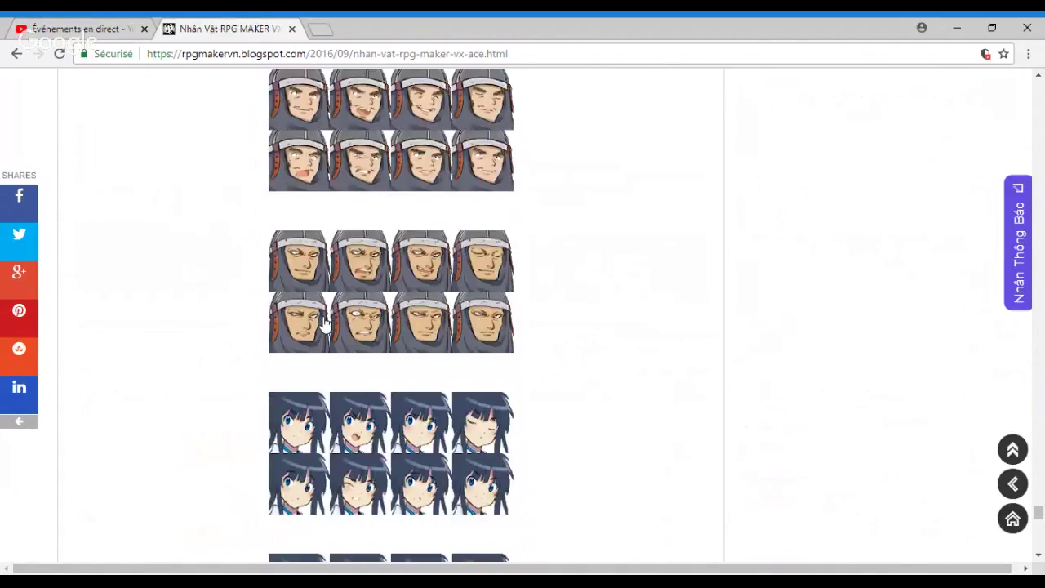
pyautogui.scroll(-2, 333, 343)
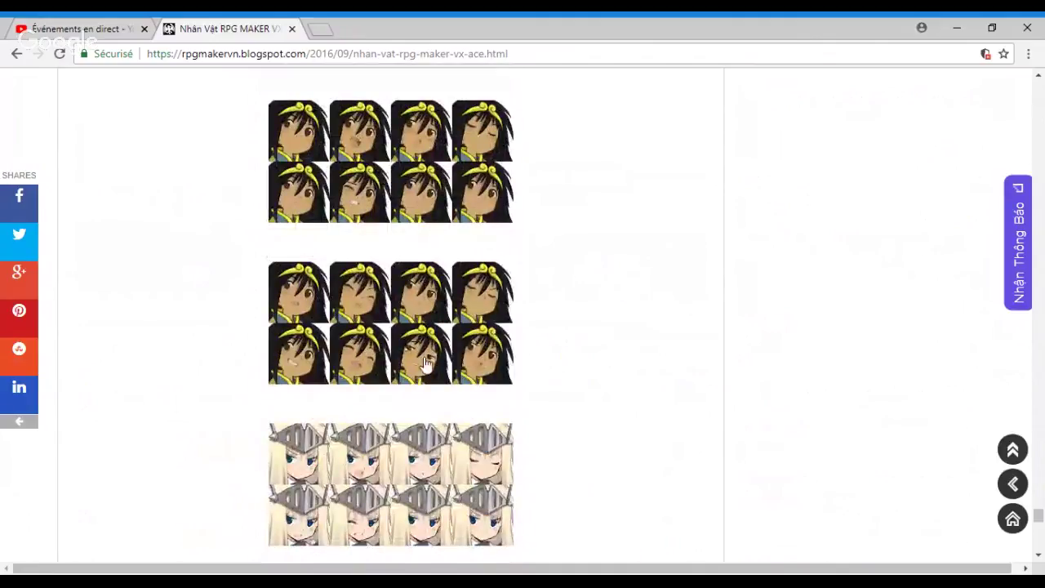
pyautogui.scroll(-5, 326, 384)
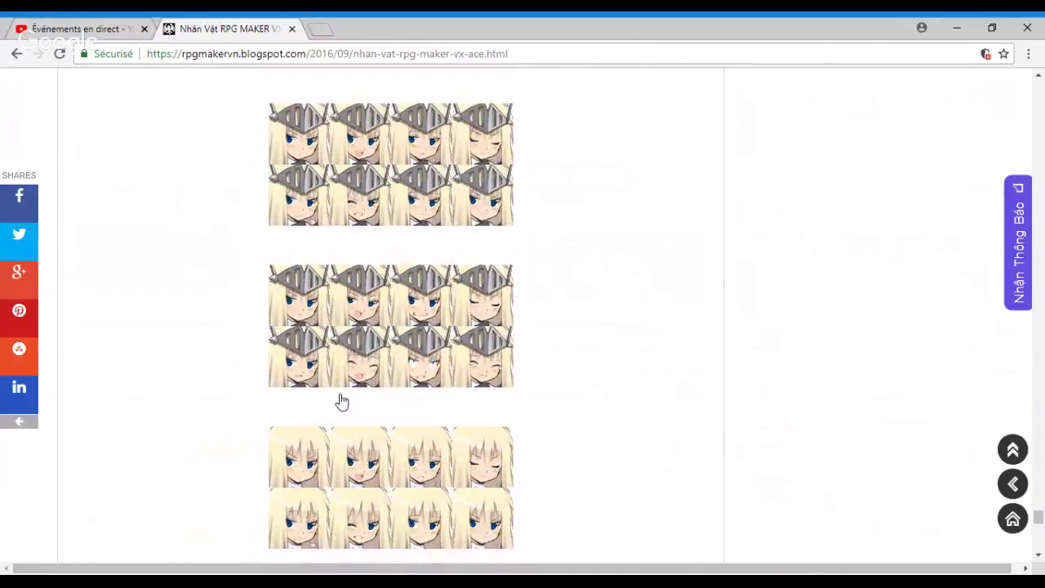
pyautogui.scroll(6, 341, 389)
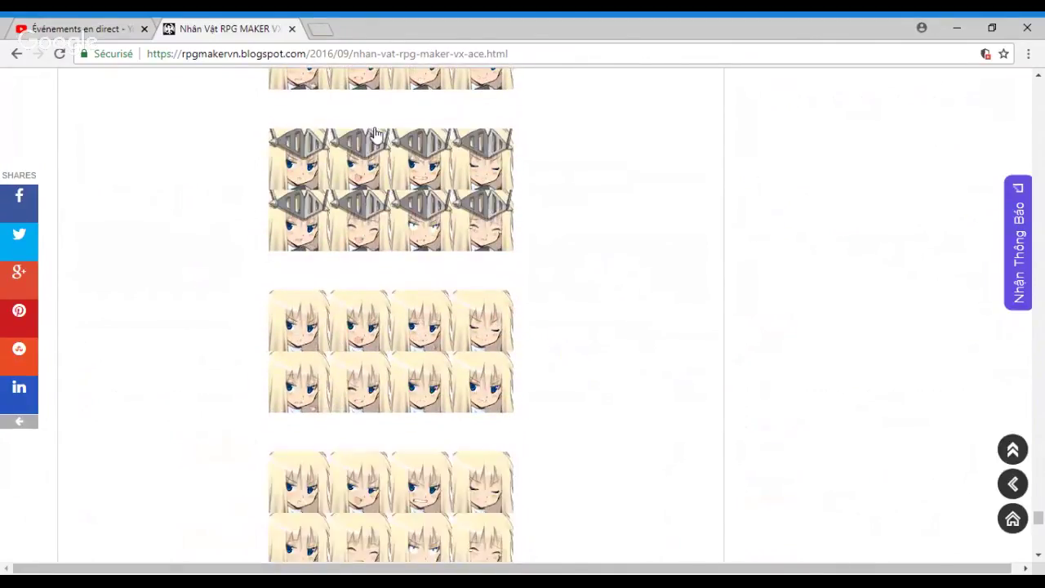
pyautogui.scroll(-4, 349, 345)
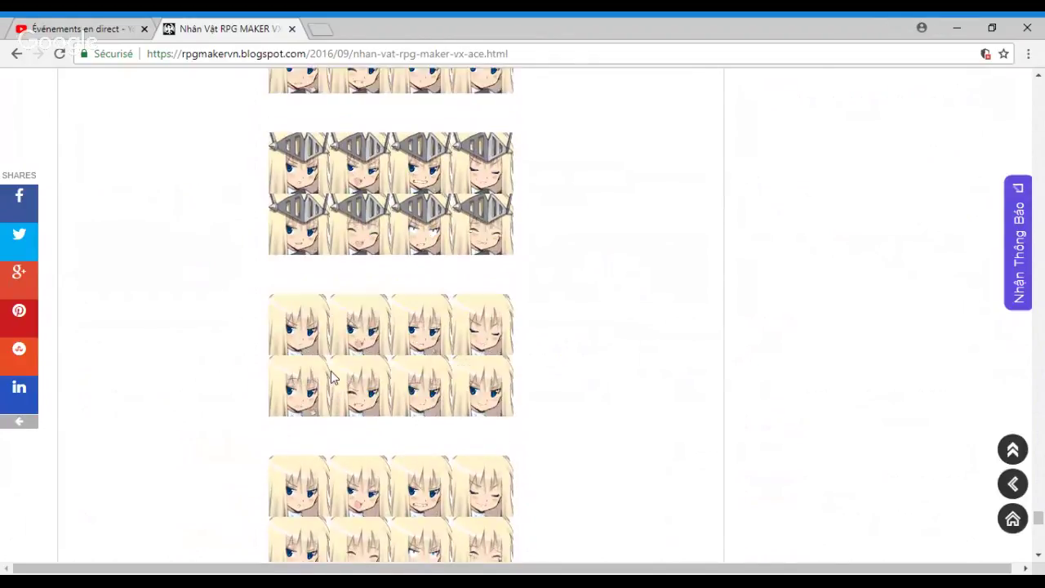
pyautogui.scroll(-3, 349, 345)
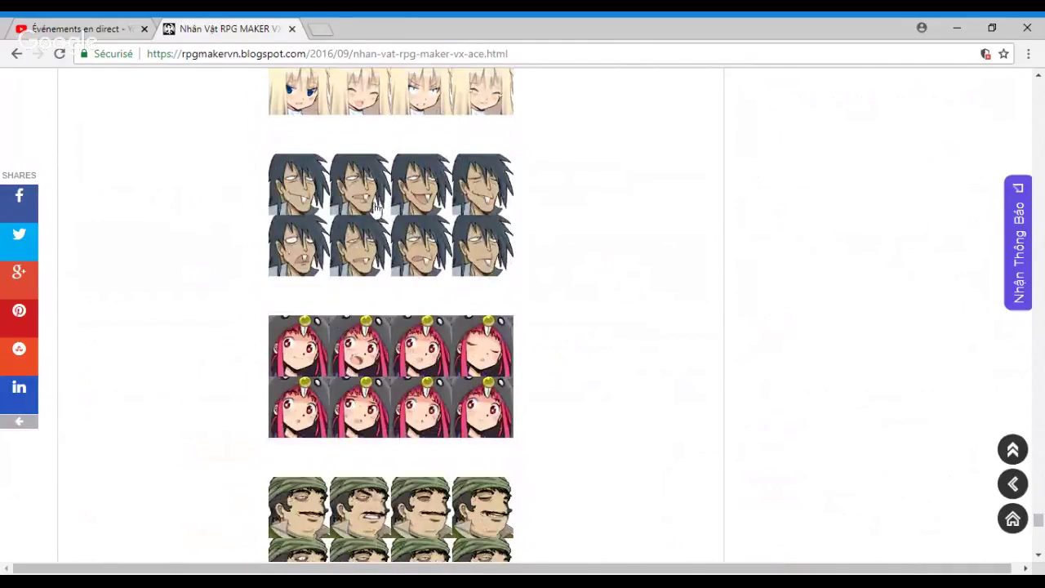
# Look through the last facesets, from the long-haired man with the protruding tooth down to the slime, dog and cat faces.
pyautogui.scroll(-2, 286, 283)
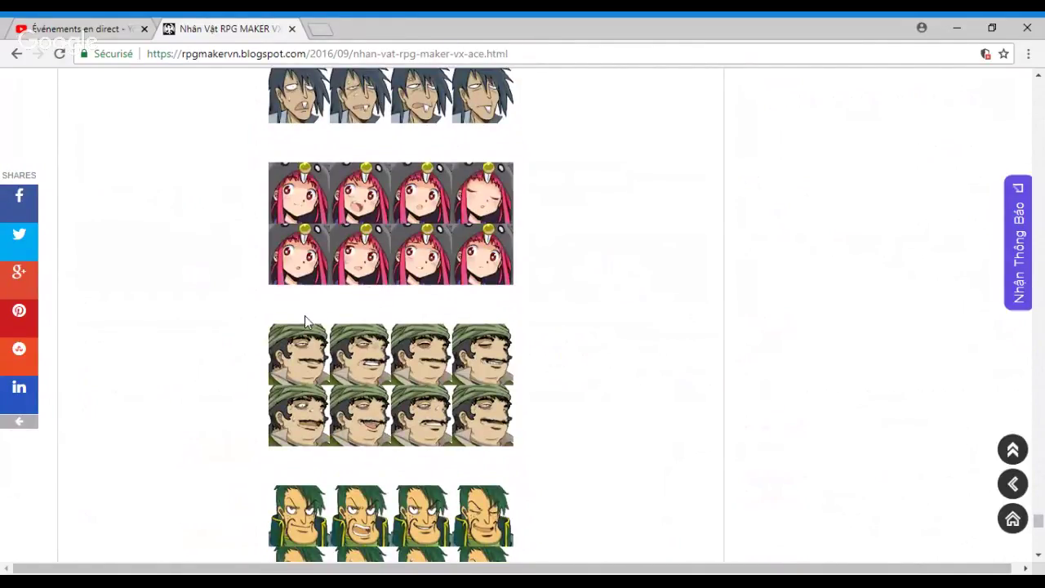
pyautogui.scroll(-2, 304, 320)
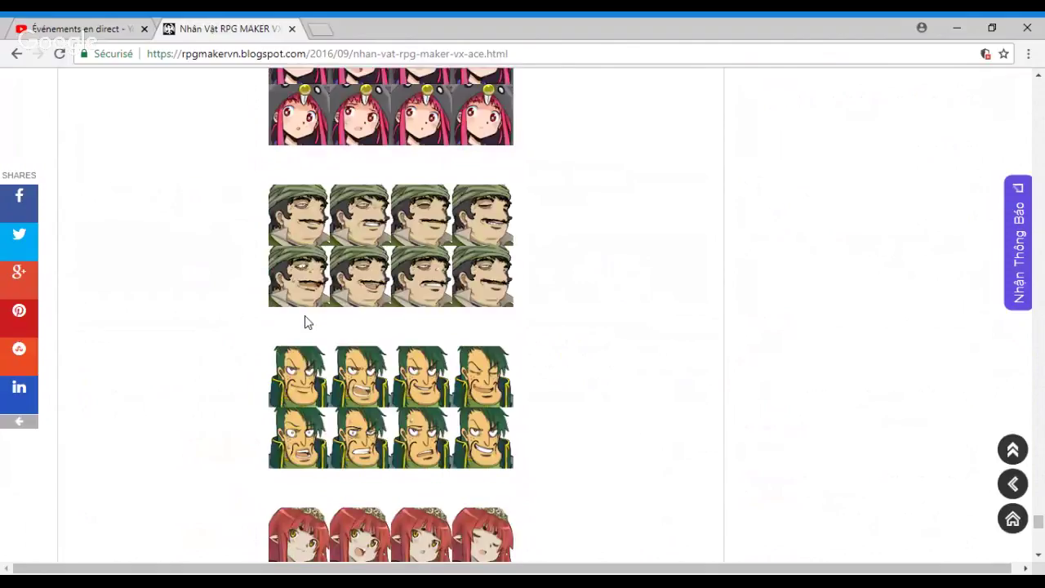
pyautogui.scroll(-4, 378, 363)
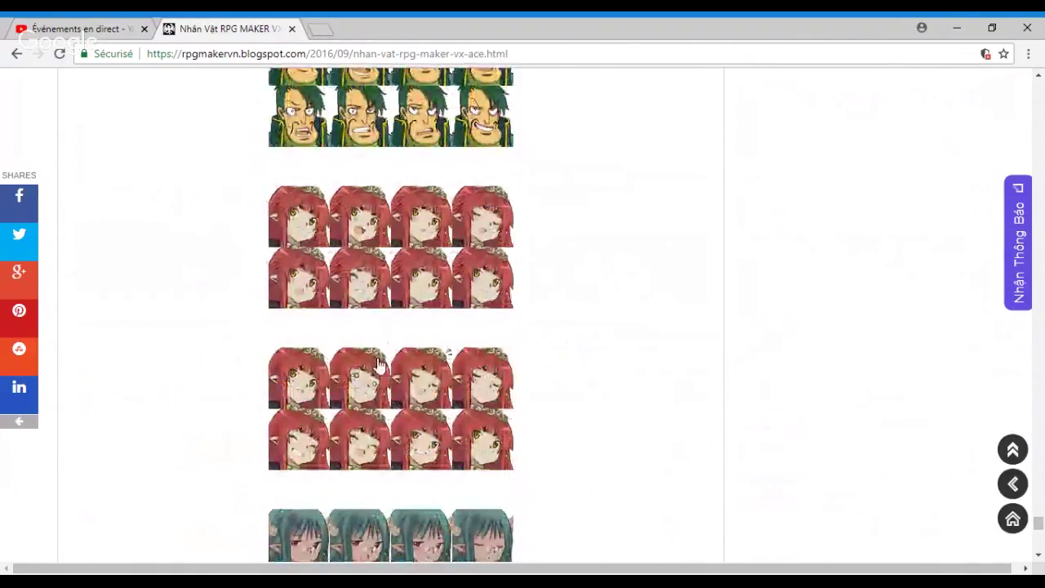
pyautogui.scroll(-8, 378, 363)
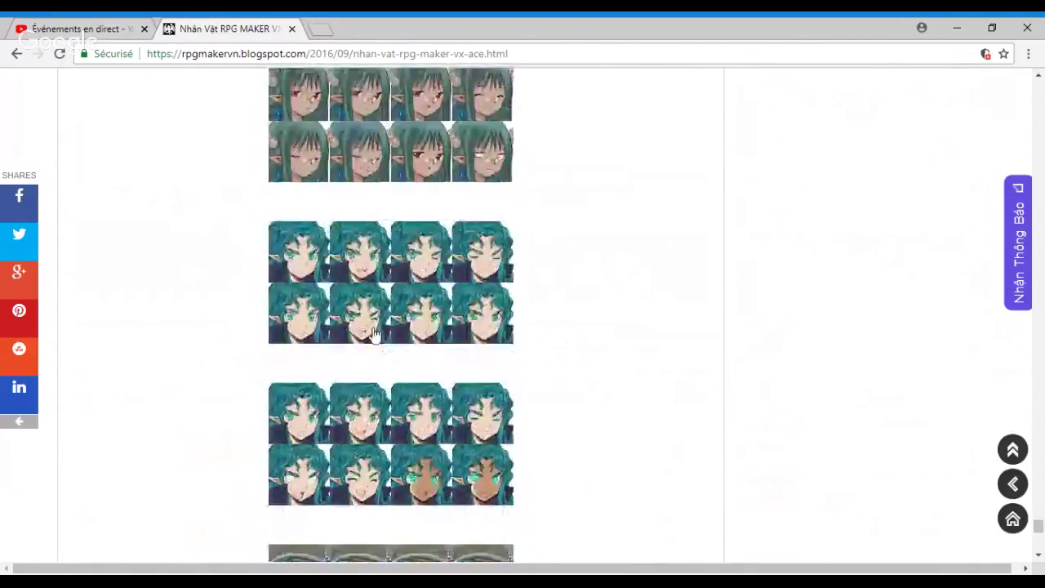
pyautogui.scroll(-2, 361, 457)
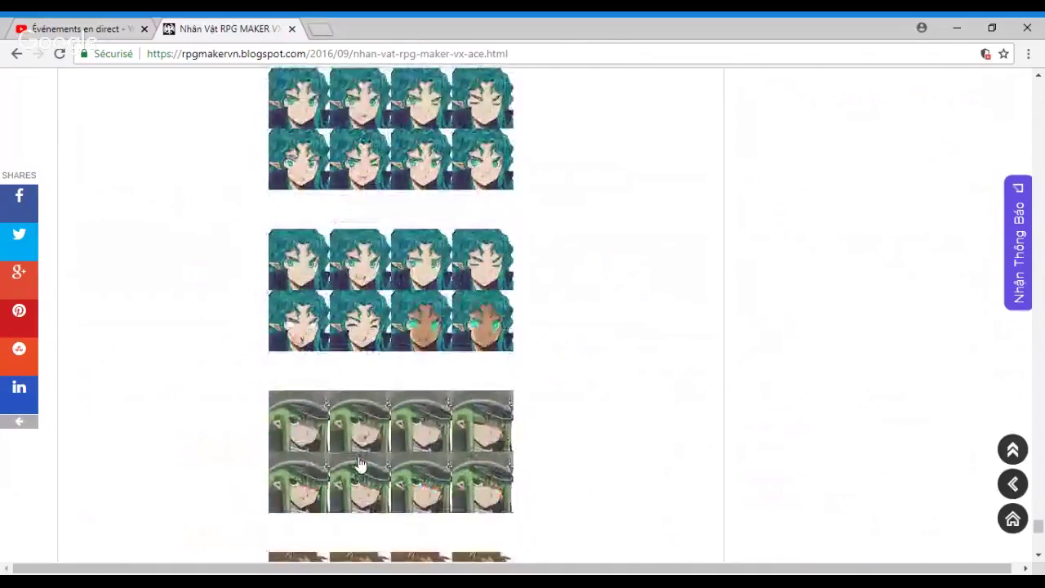
pyautogui.scroll(-2, 360, 463)
pyautogui.scroll(-2, 361, 459)
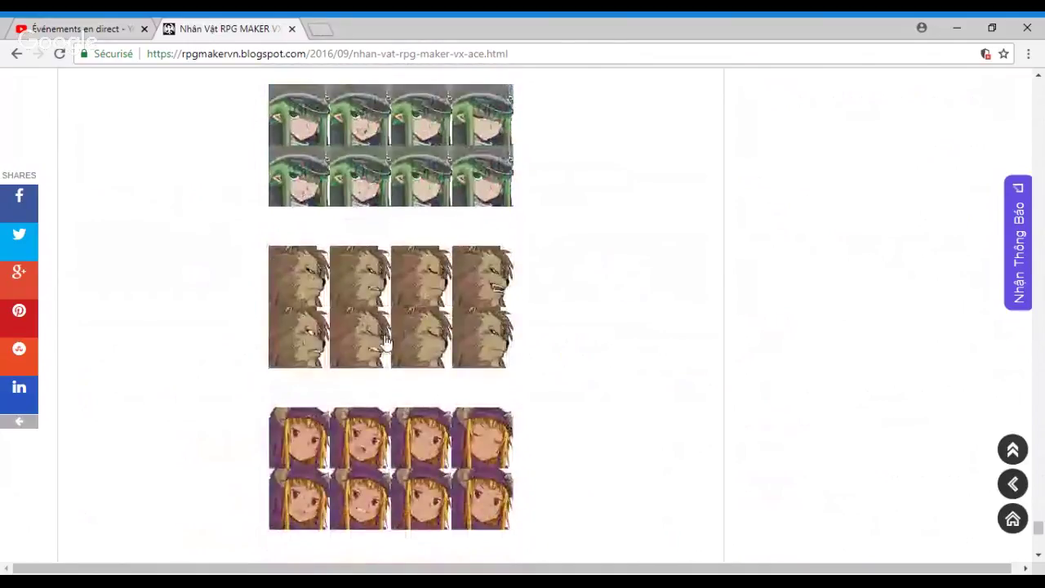
pyautogui.scroll(-3, 384, 341)
pyautogui.scroll(-6, 384, 370)
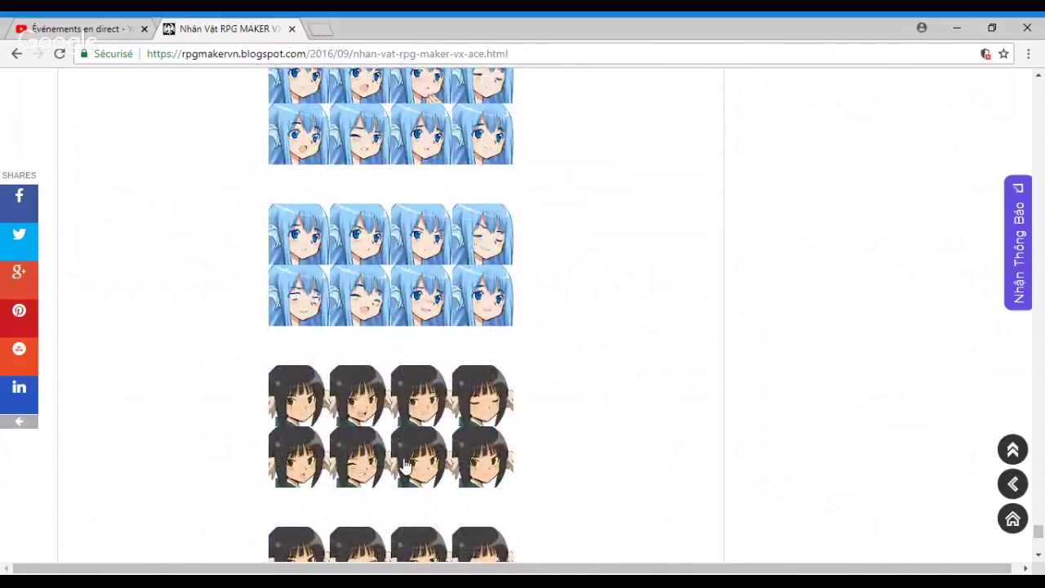
pyautogui.scroll(-1, 406, 463)
pyautogui.scroll(-5, 448, 382)
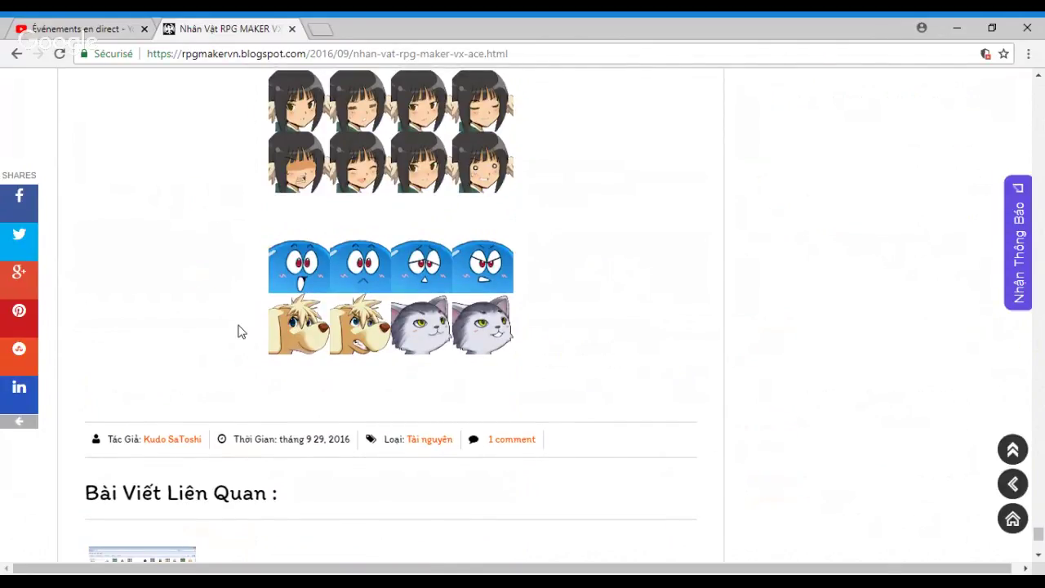
# Return from the facesets to the character sprites, going back as far as the green-haired and long-haired blonde sprites.
pyautogui.scroll(8, 238, 330)
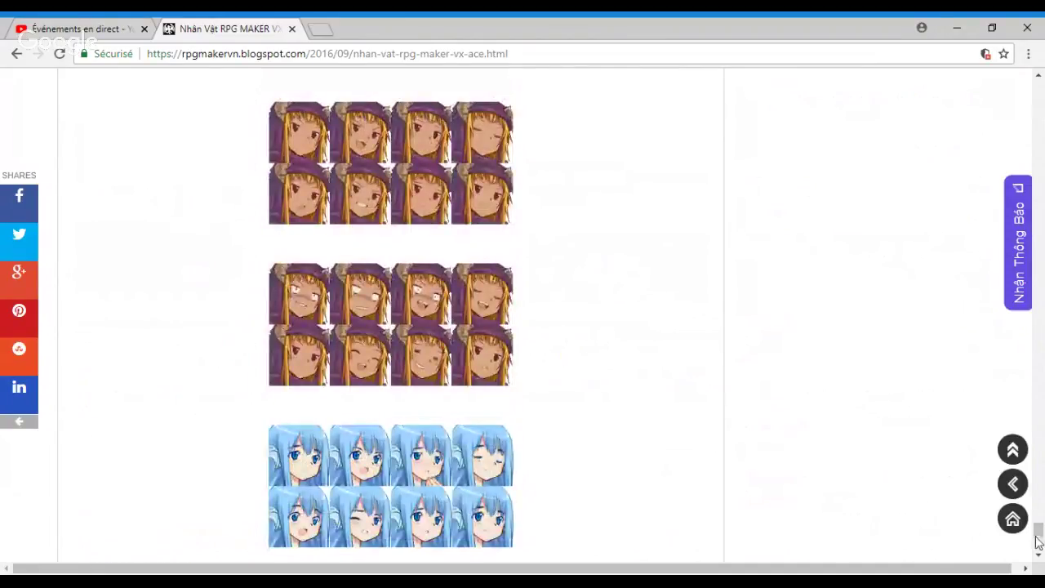
pyautogui.scroll(10, 1038, 539)
pyautogui.scroll(5, 1039, 539)
pyautogui.scroll(8, 390, 314)
pyautogui.scroll(8, 390, 314)
pyautogui.scroll(8, 994, 345)
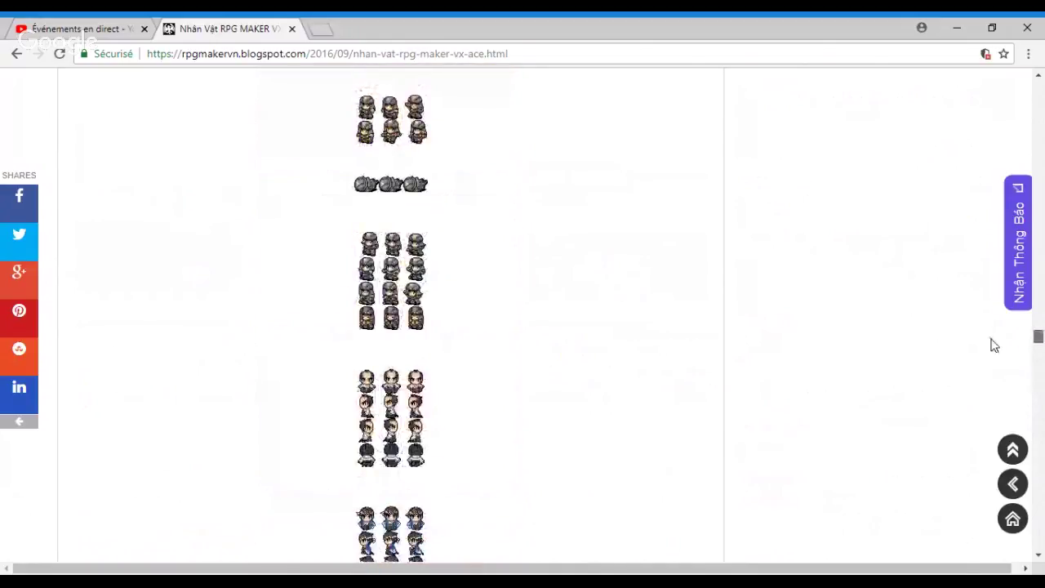
pyautogui.scroll(3, 462, 425)
pyautogui.scroll(6, 463, 424)
pyautogui.scroll(5, 463, 423)
pyautogui.scroll(5, 463, 419)
pyautogui.scroll(6, 463, 419)
pyautogui.scroll(4, 463, 419)
pyautogui.scroll(10, 463, 419)
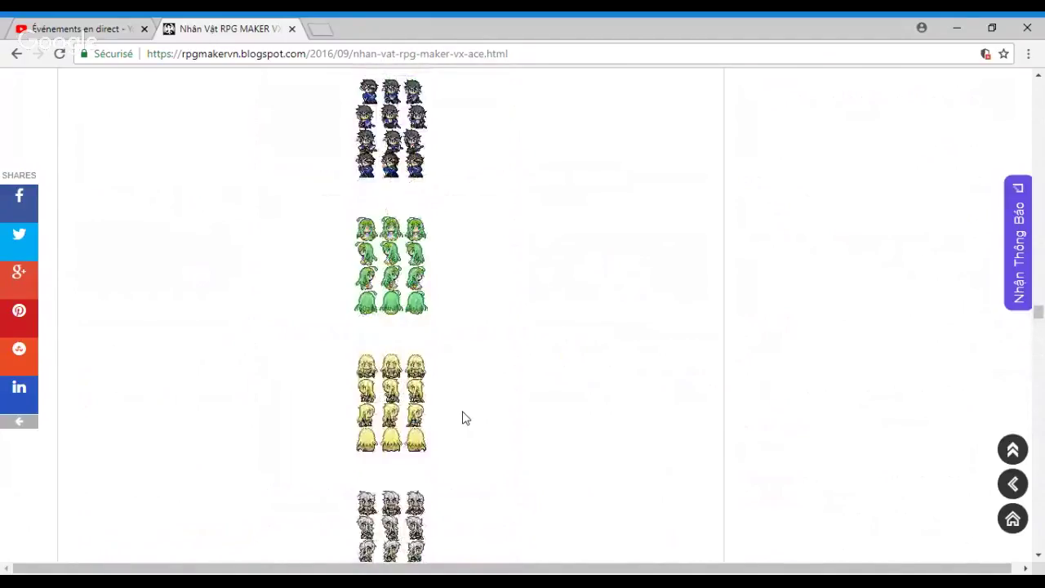
# Look through the earlier character sprites, from the blue-hatted character back to the spiky blond one.
pyautogui.scroll(10, 463, 418)
pyautogui.scroll(10, 463, 417)
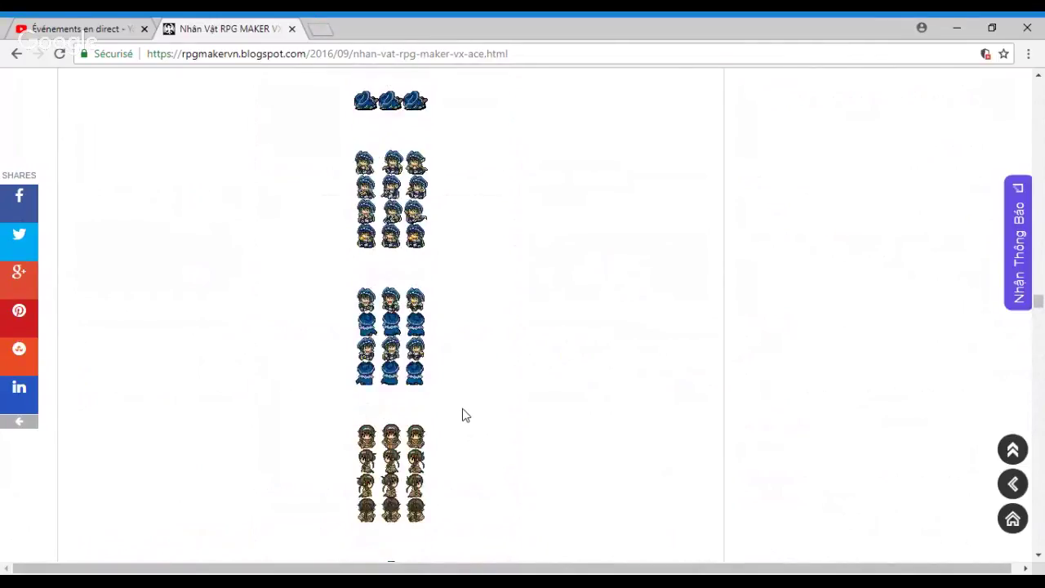
pyautogui.scroll(10, 463, 416)
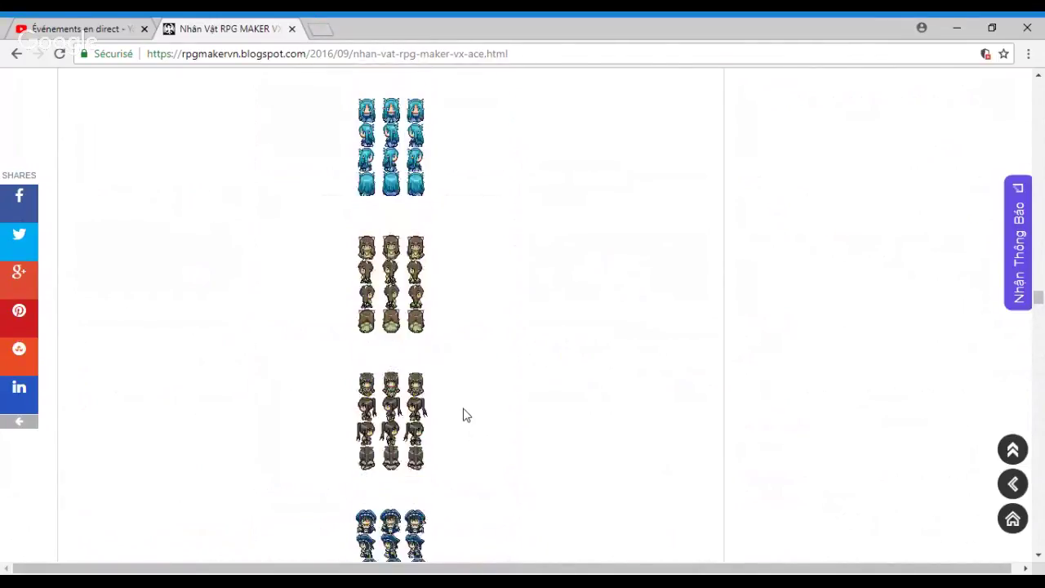
pyautogui.scroll(10, 463, 414)
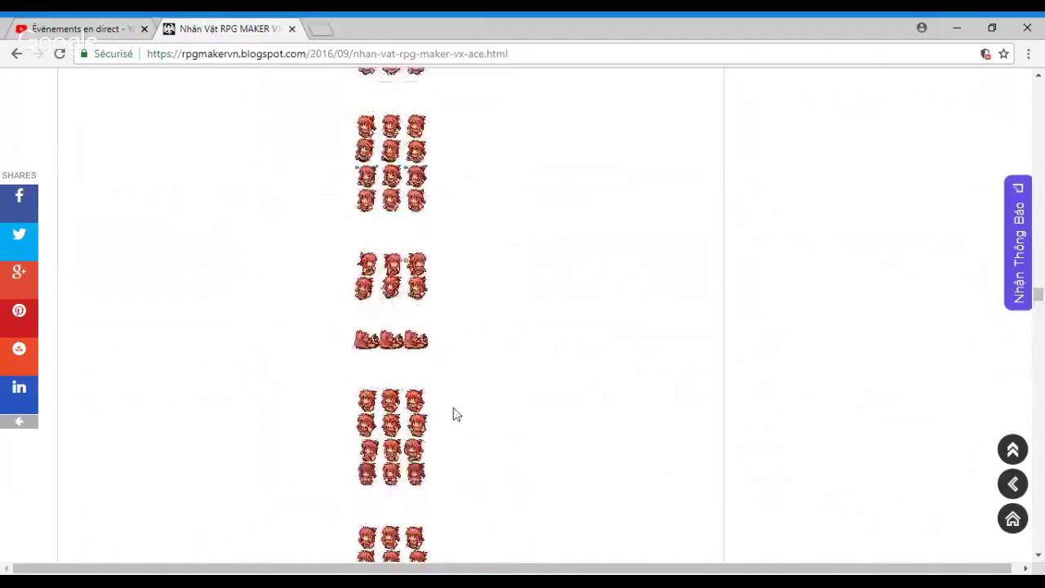
pyautogui.scroll(10, 455, 414)
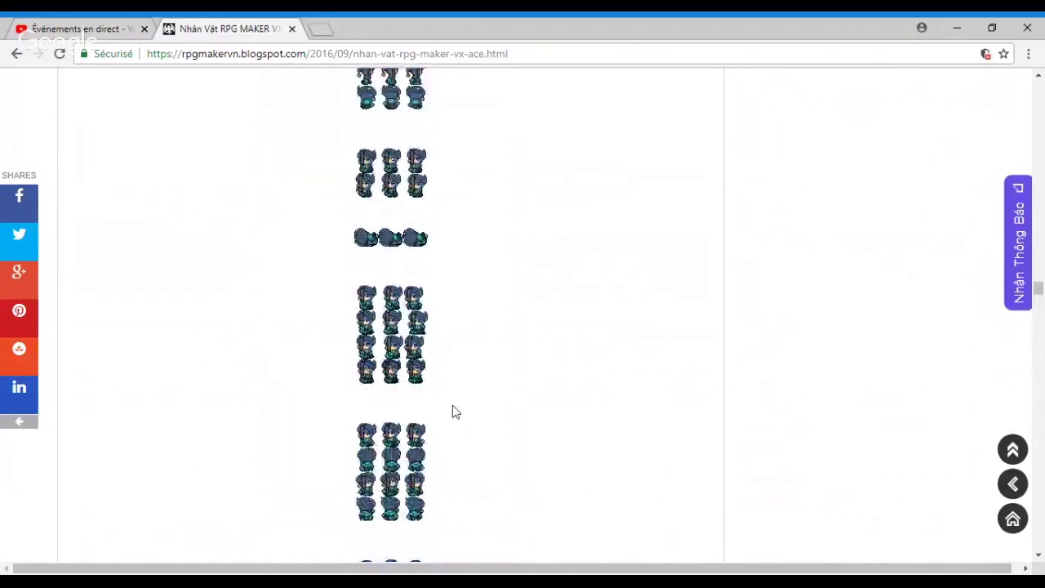
pyautogui.scroll(10, 454, 414)
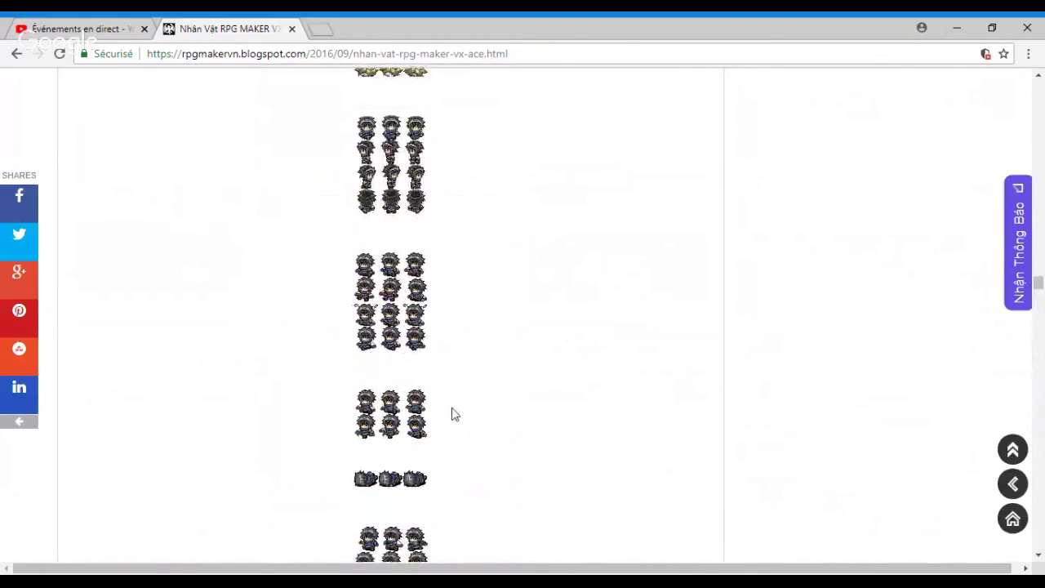
pyautogui.scroll(10, 455, 413)
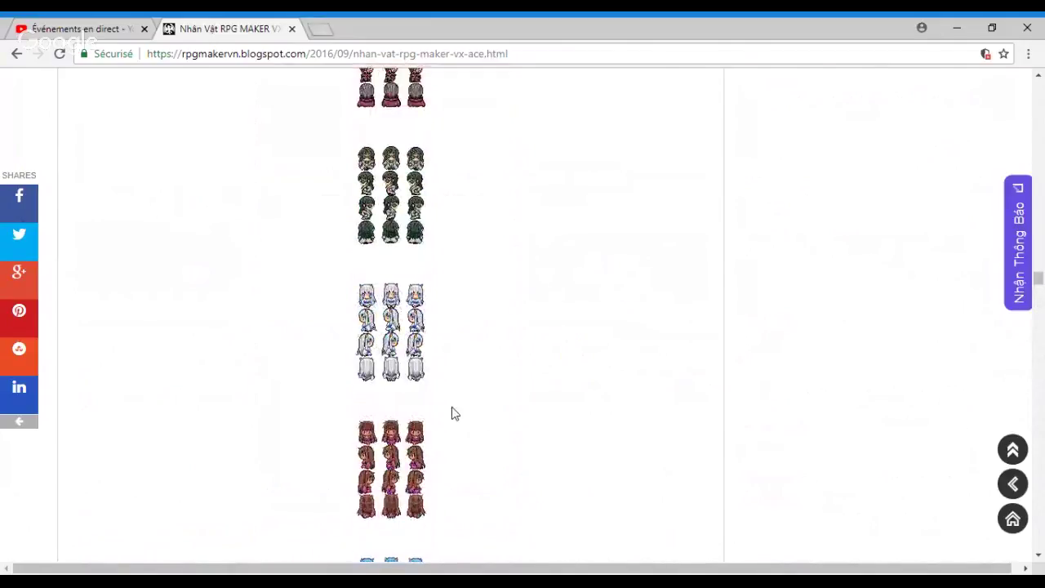
pyautogui.scroll(10, 454, 414)
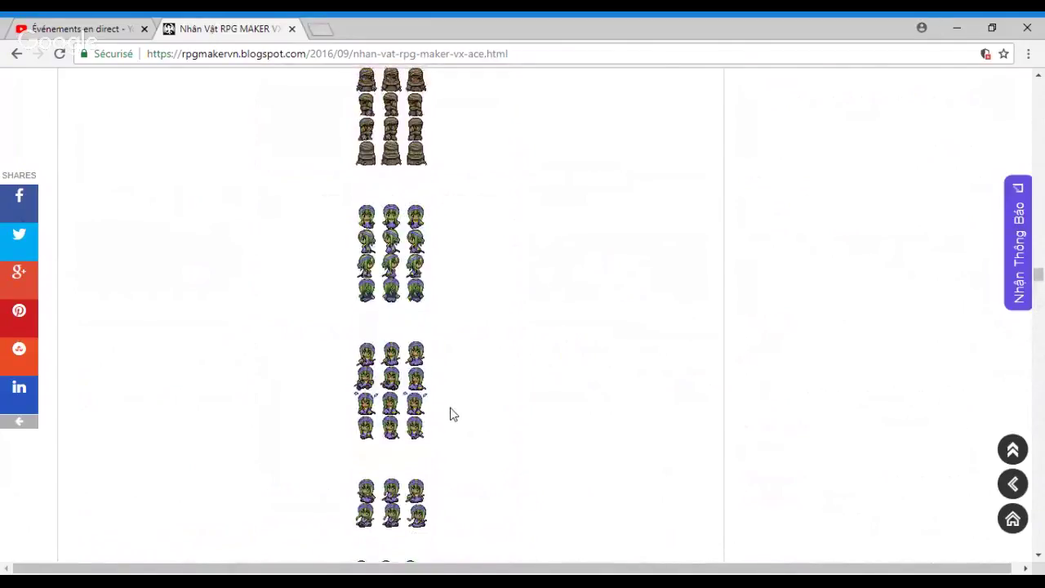
pyautogui.scroll(10, 454, 414)
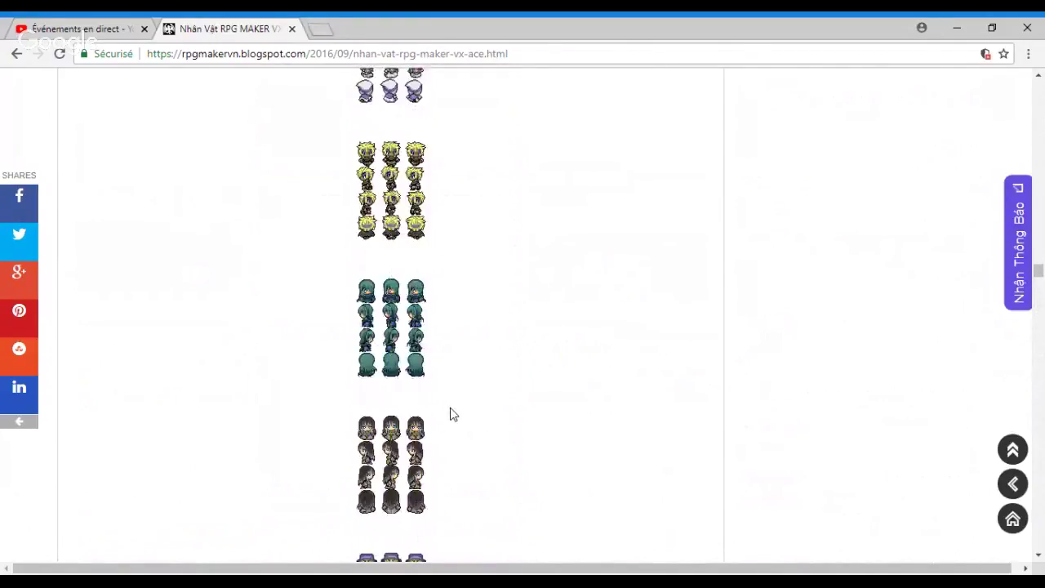
pyautogui.scroll(5, 454, 414)
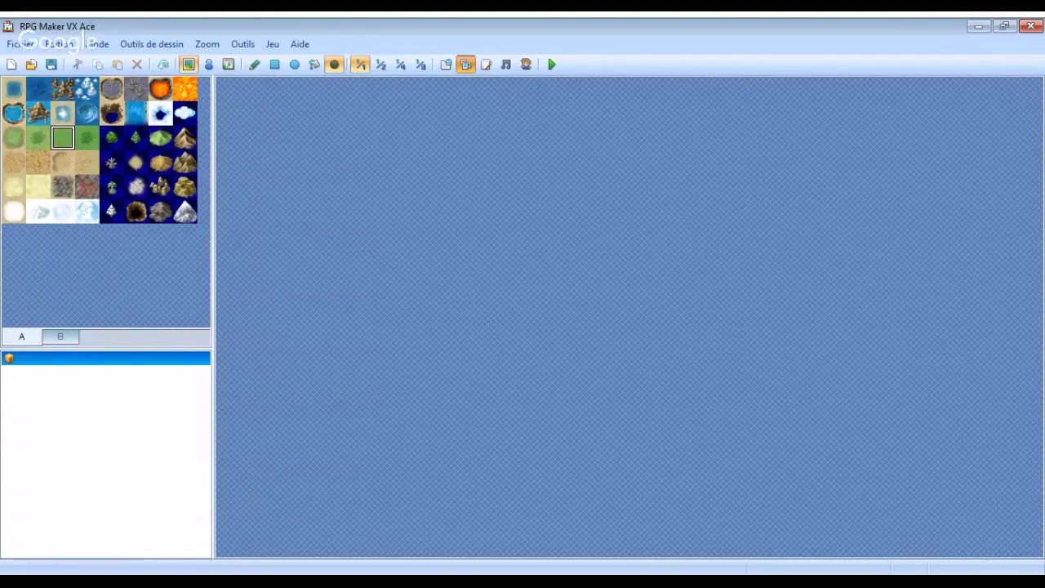
# In RPG Maker VX Ace, open the database and save the current project.
pyautogui.click(445, 65)
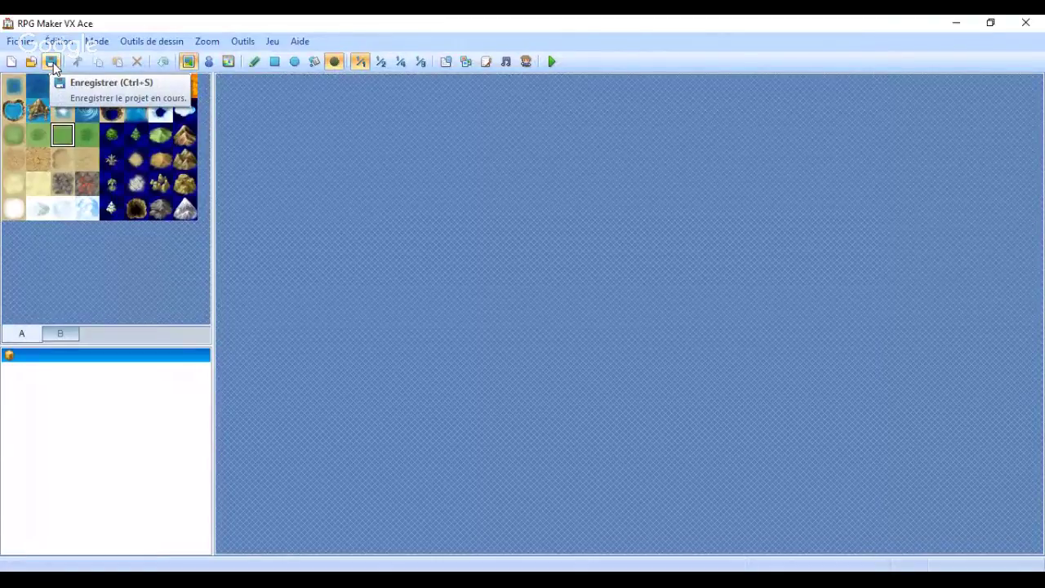
pyautogui.click(52, 62)
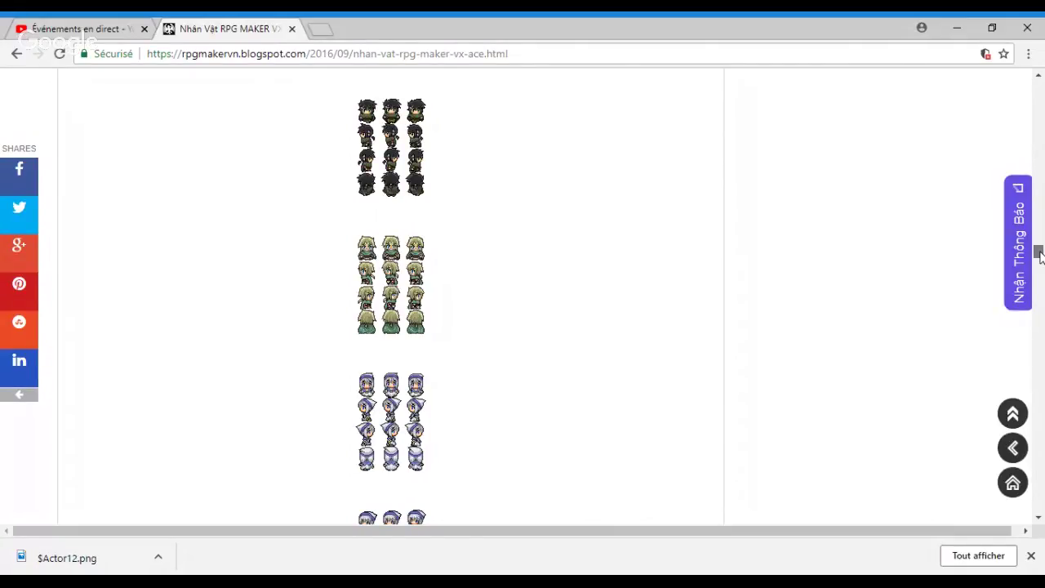
# Look through the facesets in reverse, from the horned purple-hooded character and blue-haired girl back to the blond character in green.
pyautogui.moveTo(1039, 255); pyautogui.dragTo(1038, 490)
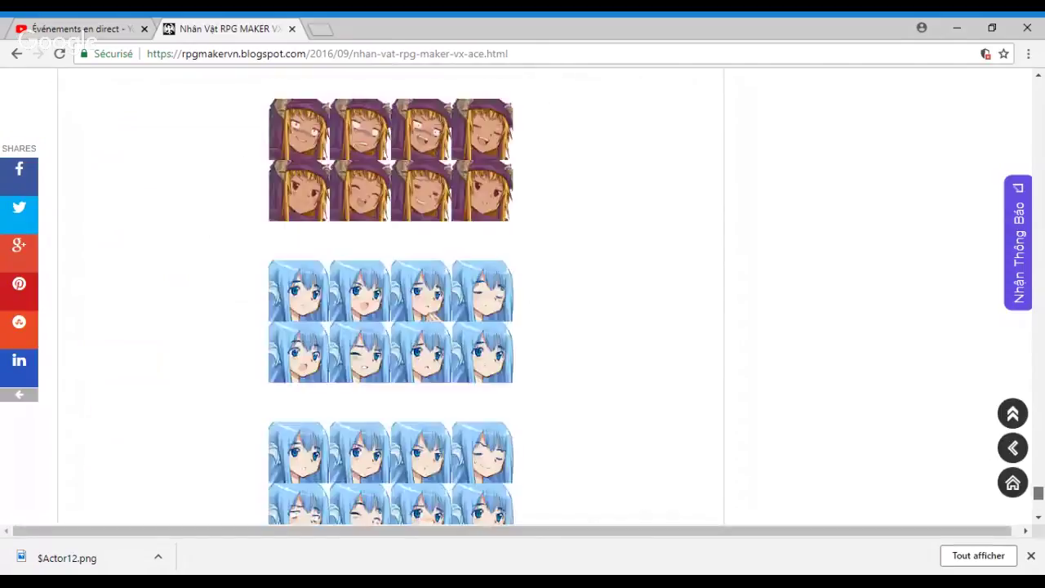
pyautogui.scroll(10, 534, 231)
pyautogui.scroll(10, 481, 216)
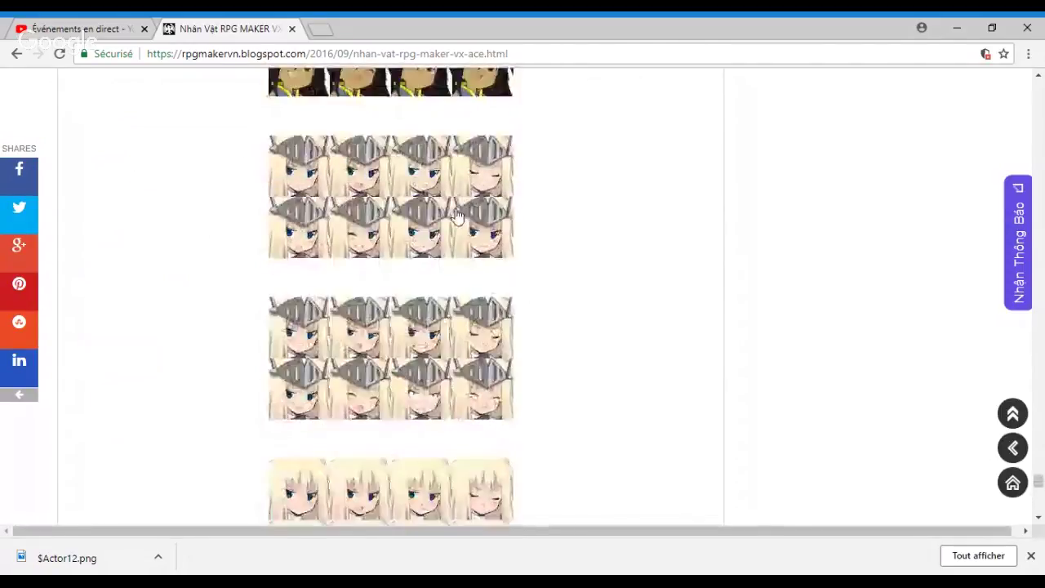
pyautogui.scroll(15, 441, 209)
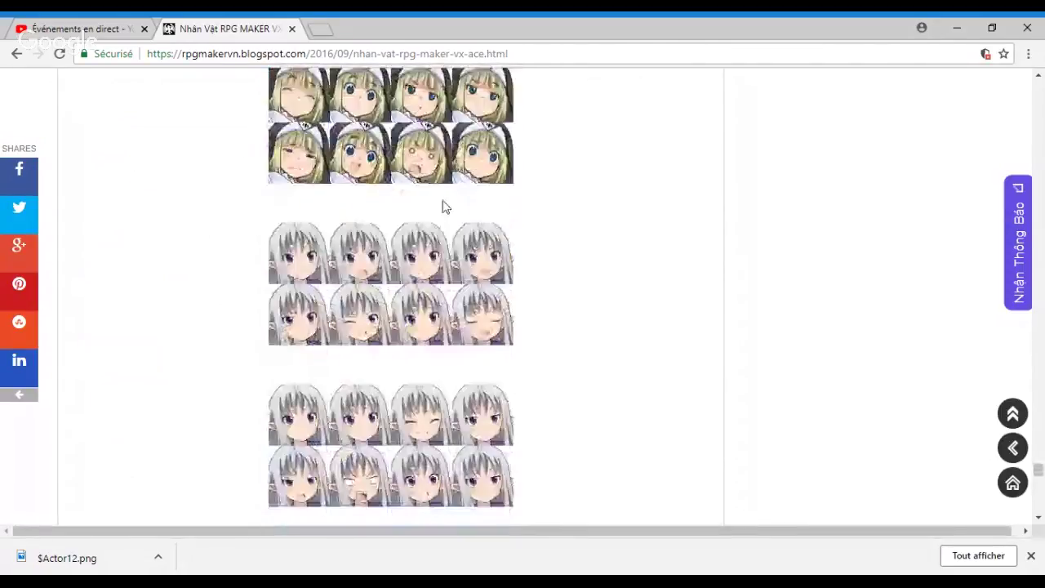
pyautogui.scroll(12, 462, 202)
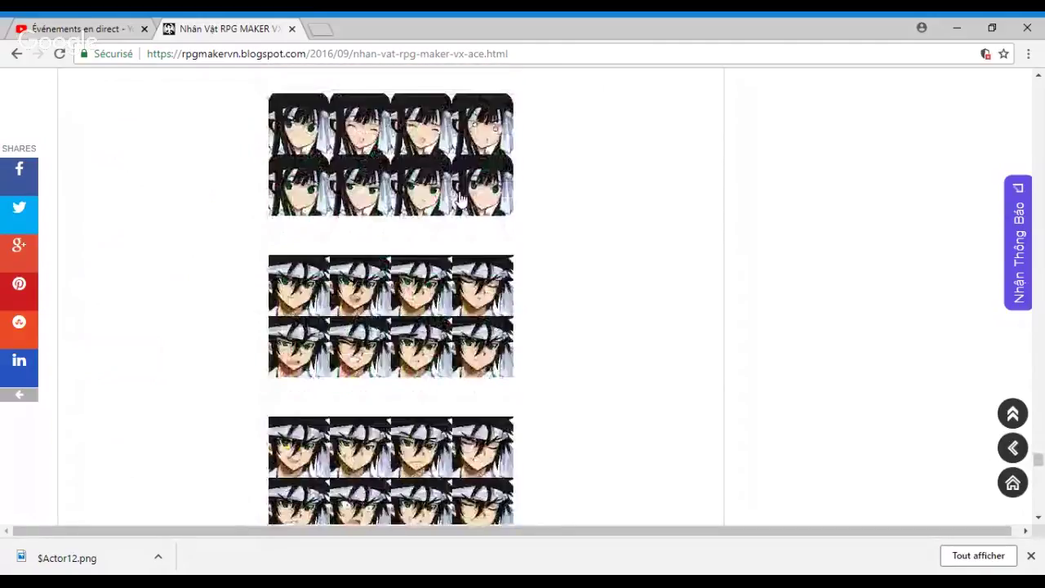
pyautogui.scroll(12, 453, 192)
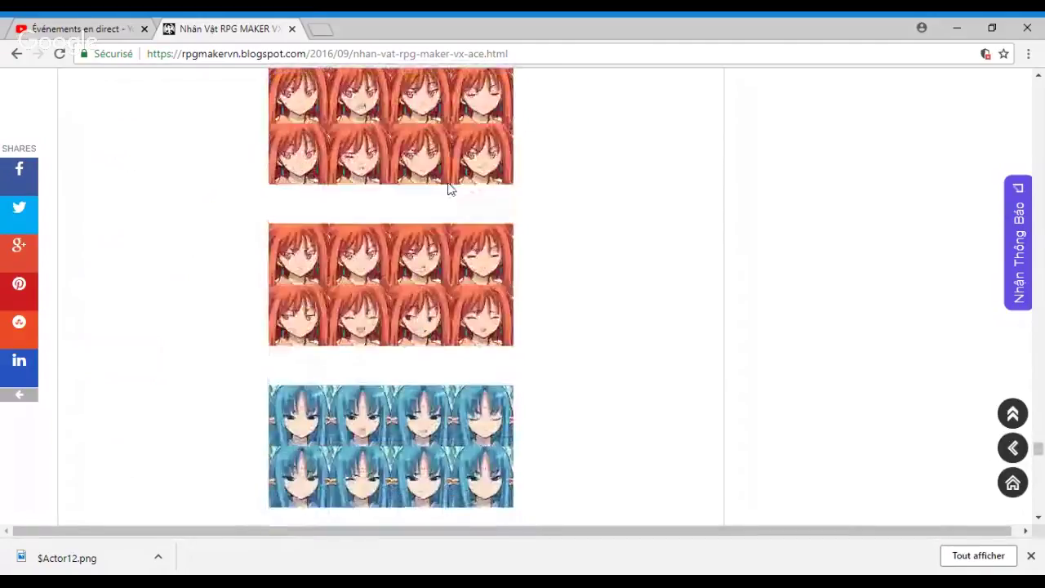
pyautogui.scroll(12, 433, 204)
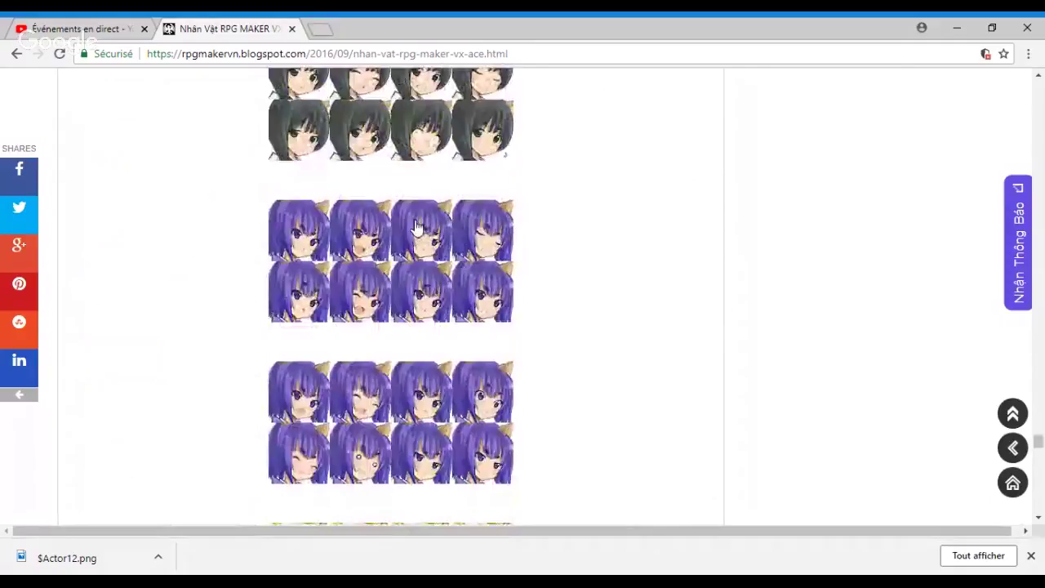
pyautogui.scroll(12, 419, 203)
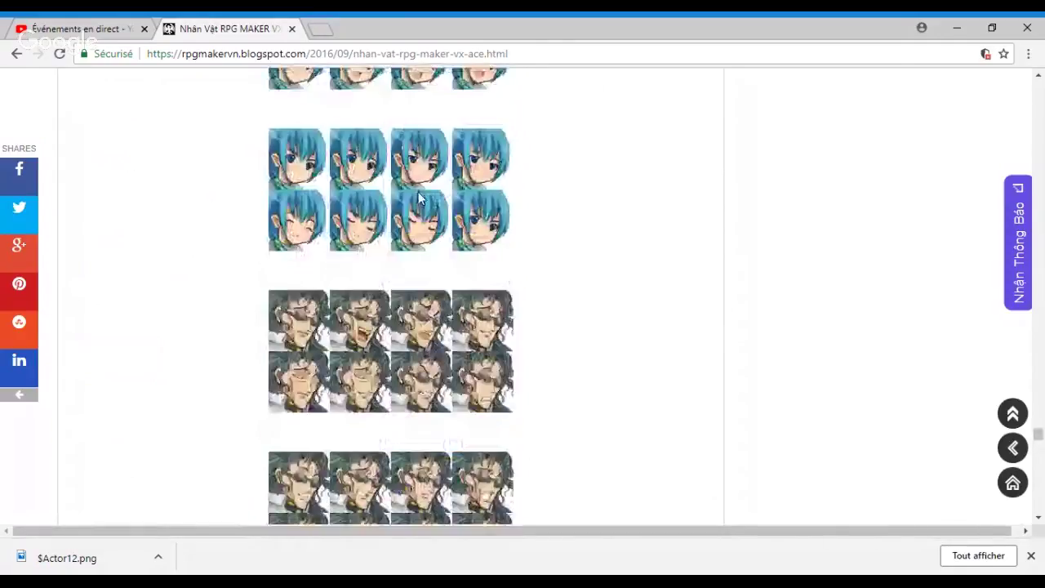
pyautogui.scroll(12, 415, 201)
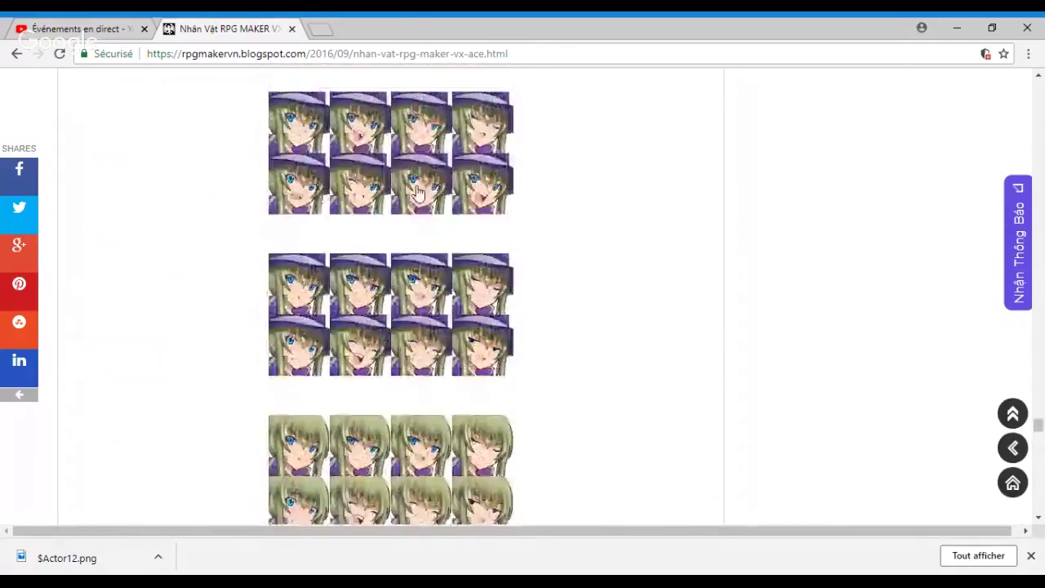
pyautogui.scroll(6, 410, 204)
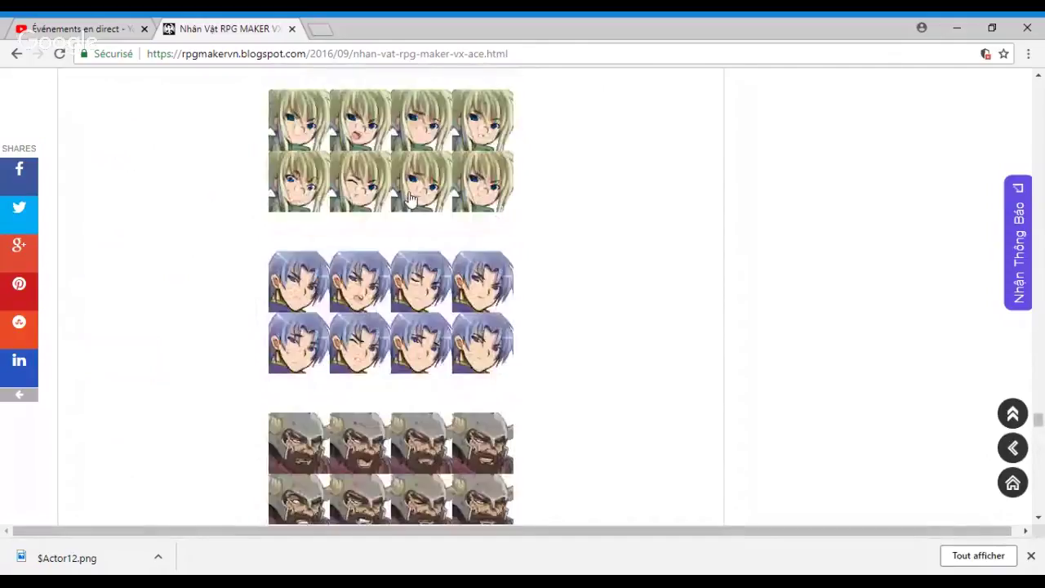
# Open the faceset of the long-haired blond character in green, save it as "$Actor12 perso.png" and return to the faceset page.
pyautogui.scroll(-2, 411, 201)
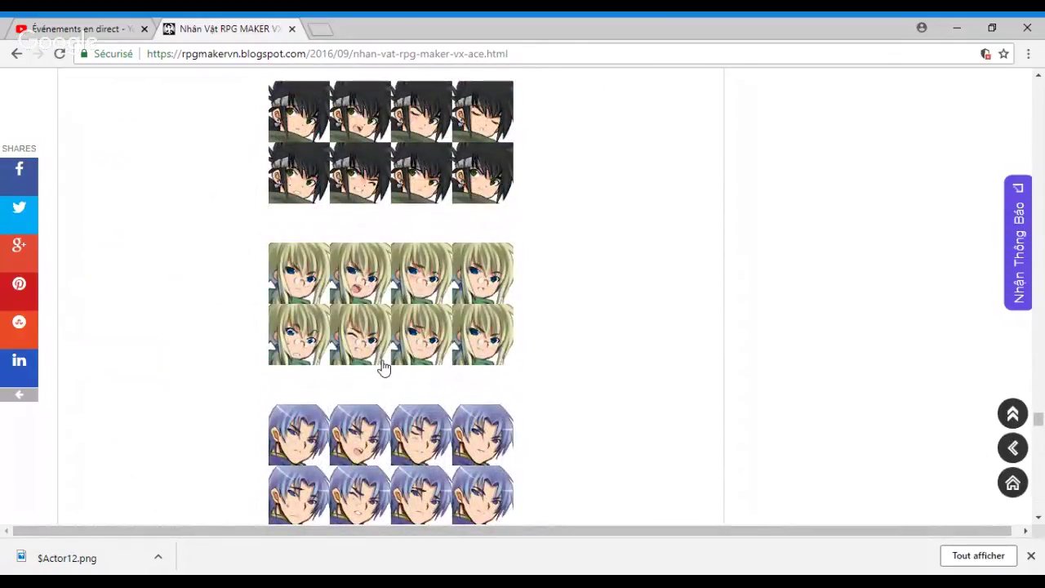
pyautogui.click(382, 323)
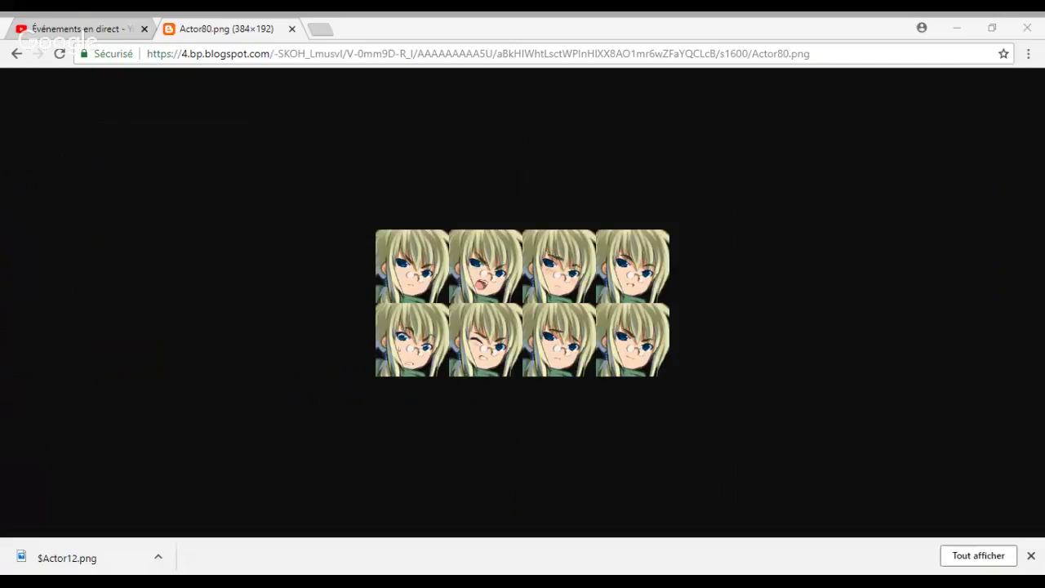
pyautogui.press('Return')
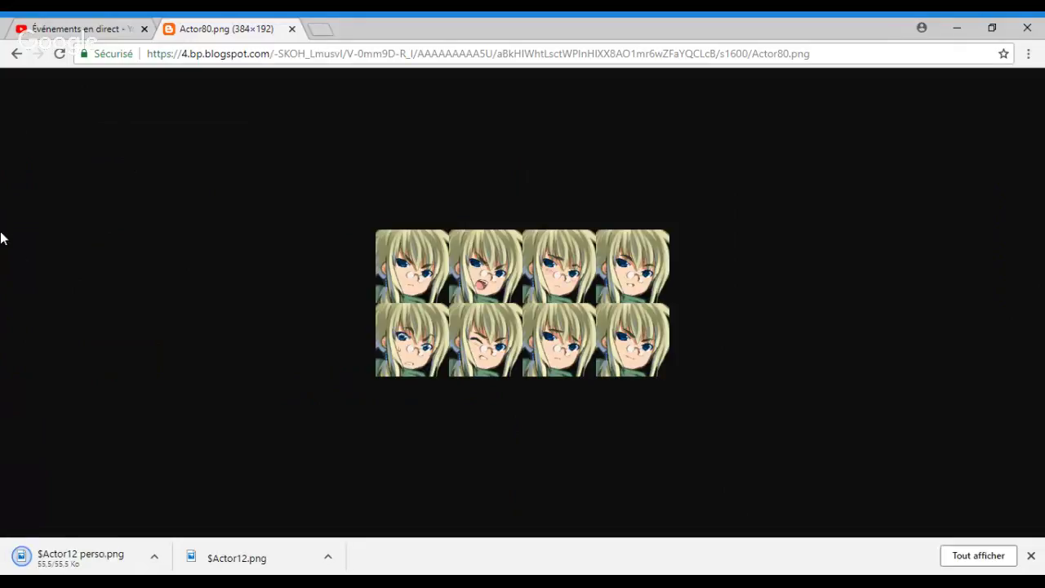
pyautogui.click(13, 54)
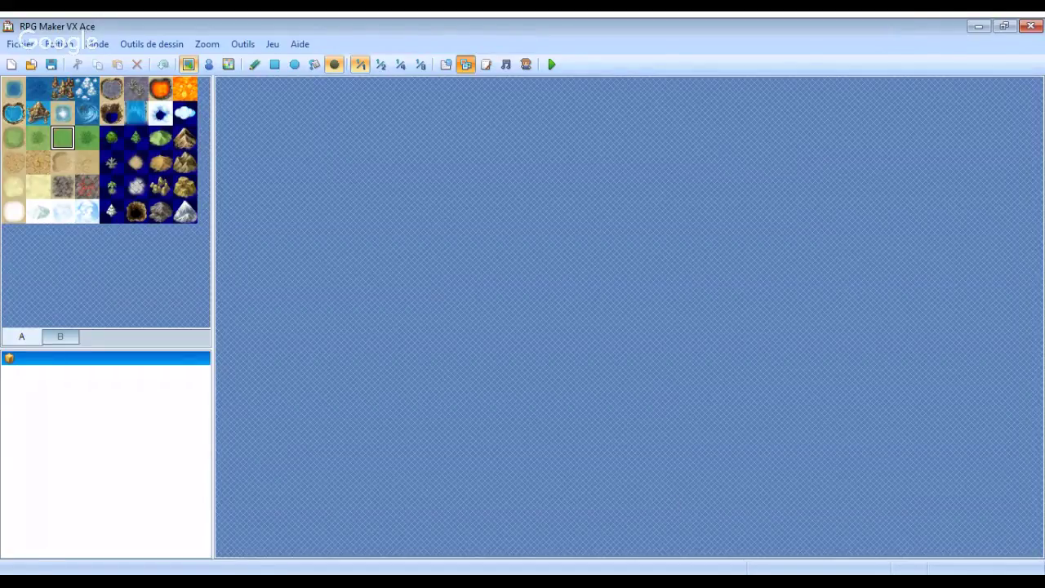
# In RPG Maker VX Ace, open the database and the resource manager.
pyautogui.click(445, 65)
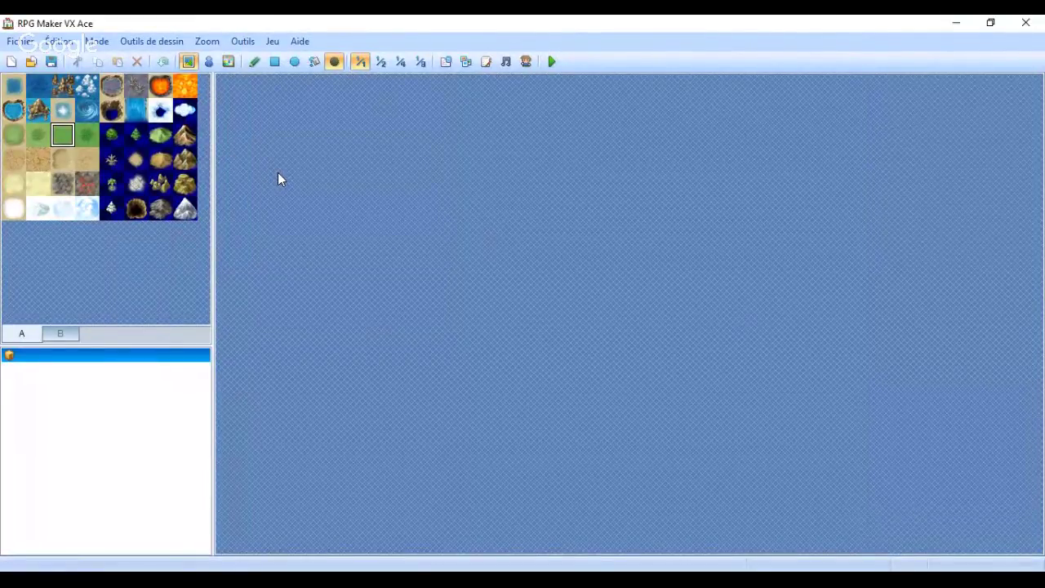
pyautogui.click(465, 63)
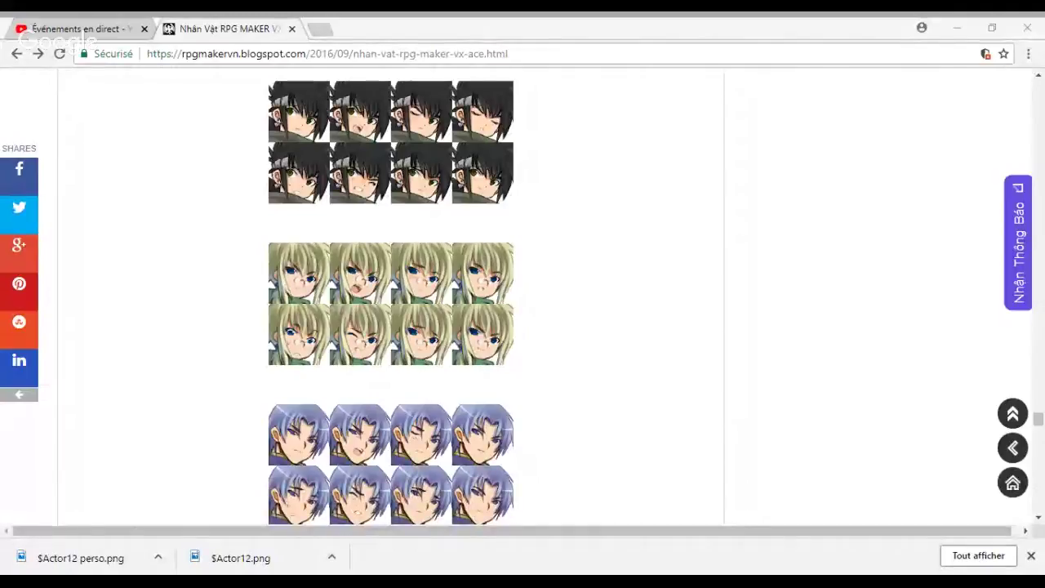
# Switch to Chrome and search Google Images for "rpg maker vx ace tilesets interior" in a new tab.
pyautogui.click(256, 38)
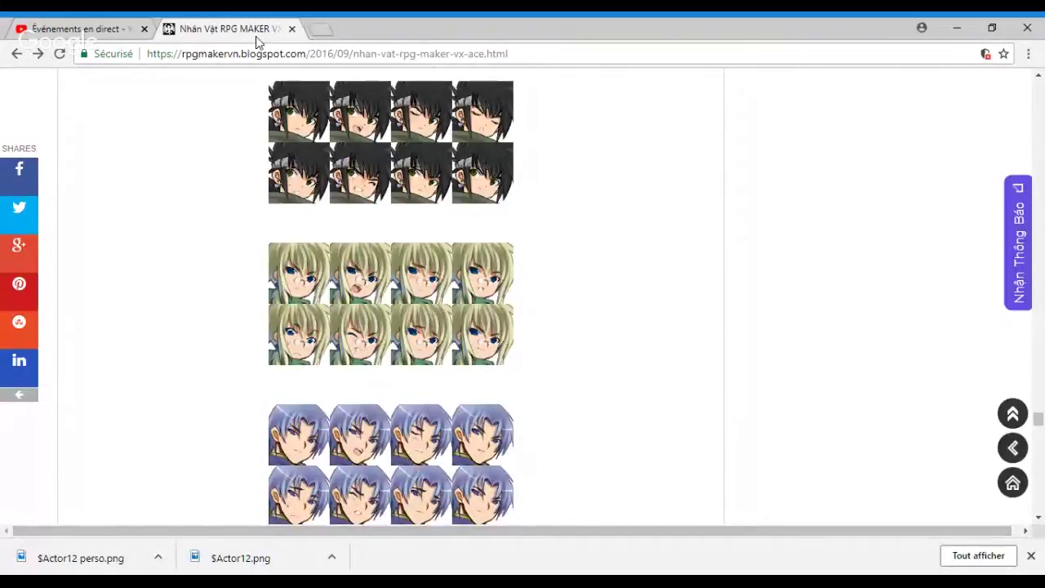
pyautogui.click(319, 29)
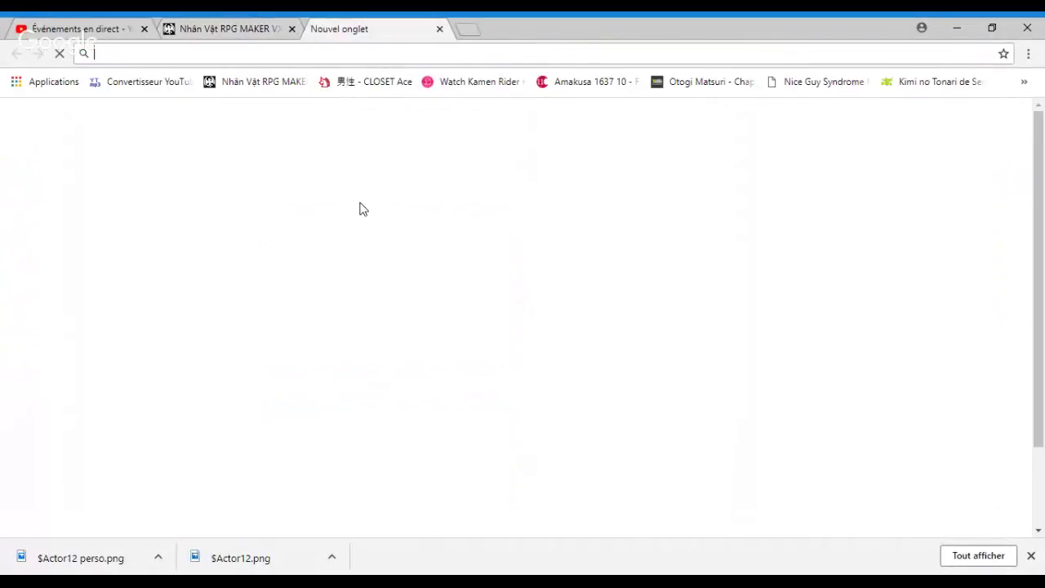
pyautogui.click(320, 260)
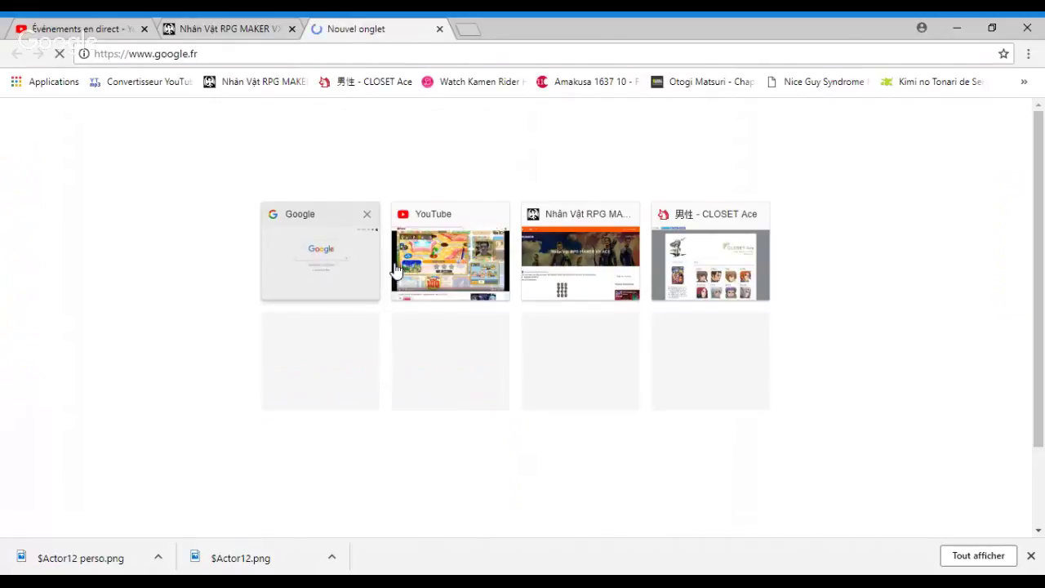
pyautogui.click(898, 93)
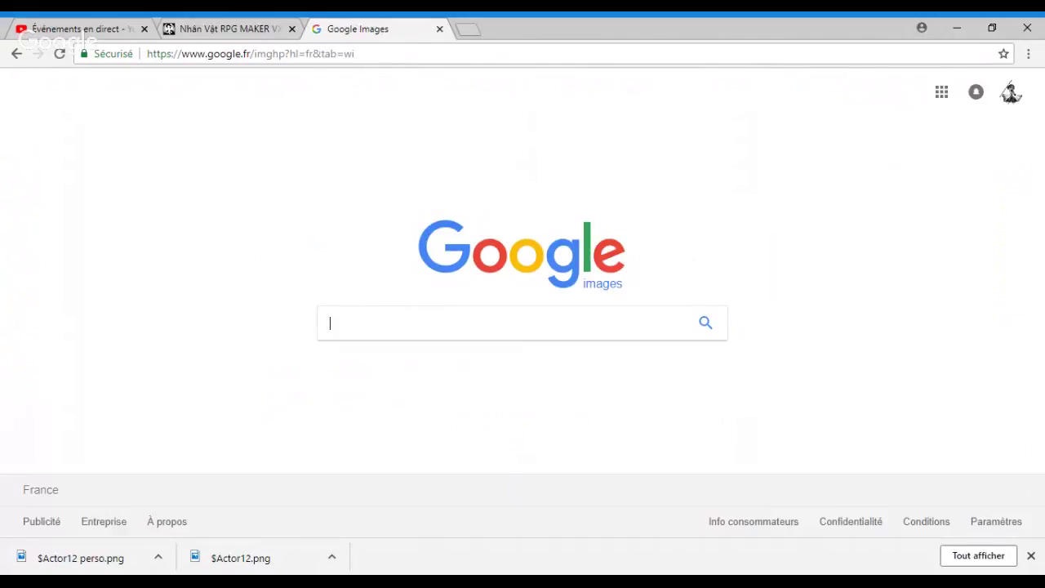
pyautogui.write('rp')
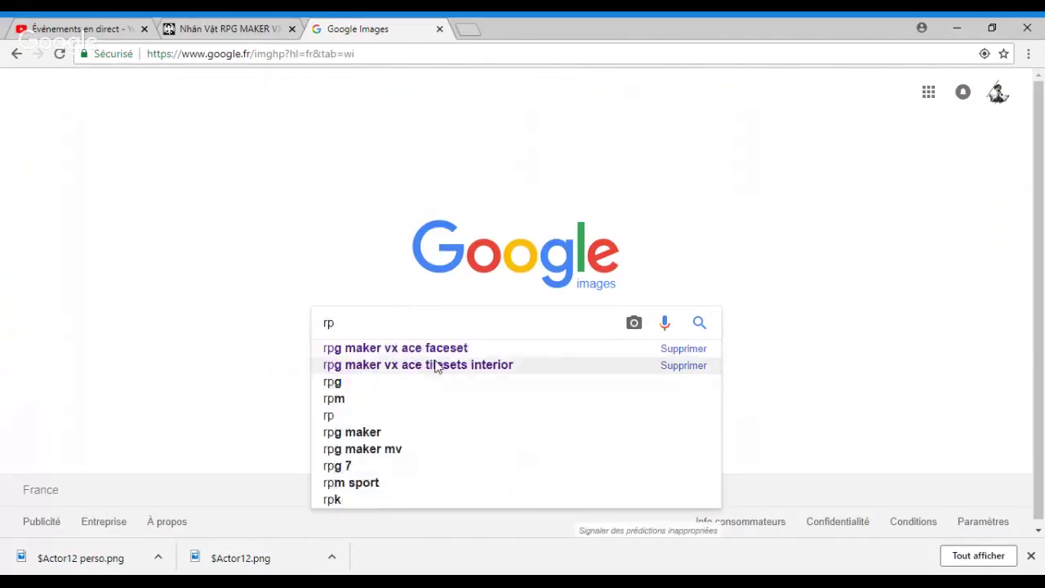
pyautogui.click(432, 364)
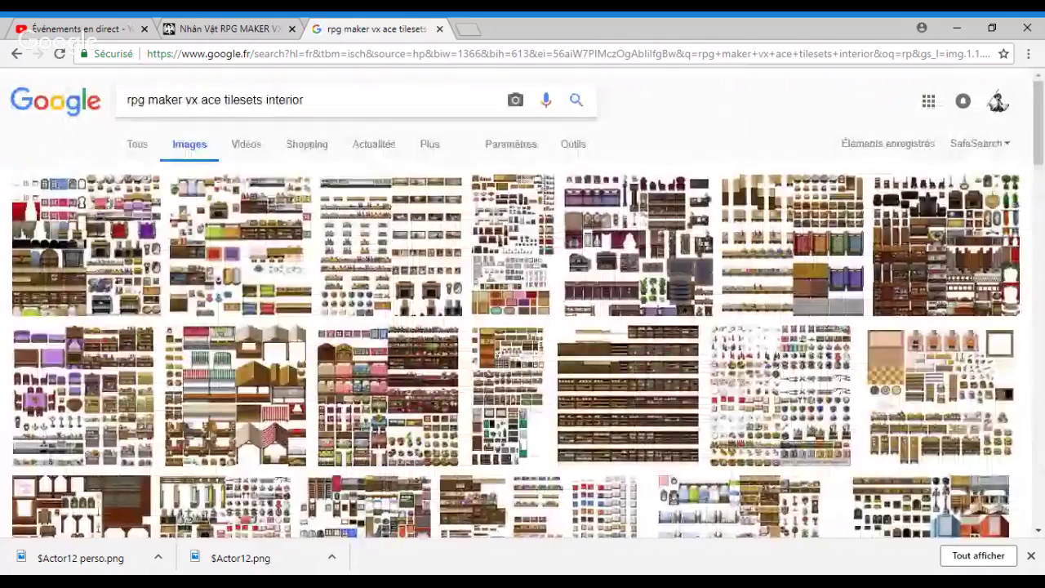
# Change the image search to "rpg maker vx ace tilesets world a".
pyautogui.hotkey('shift', 'Left')
pyautogui.hotkey('shift', 'Left')
pyautogui.hotkey('shift', 'Left')
pyautogui.hotkey('shift', 'Left')
pyautogui.hotkey('shift', 'Left')
pyautogui.hotkey('shift', 'Left')
pyautogui.hotkey('shift', 'Left')
pyautogui.hotkey('shift', 'Left')
pyautogui.press('BackSpace')
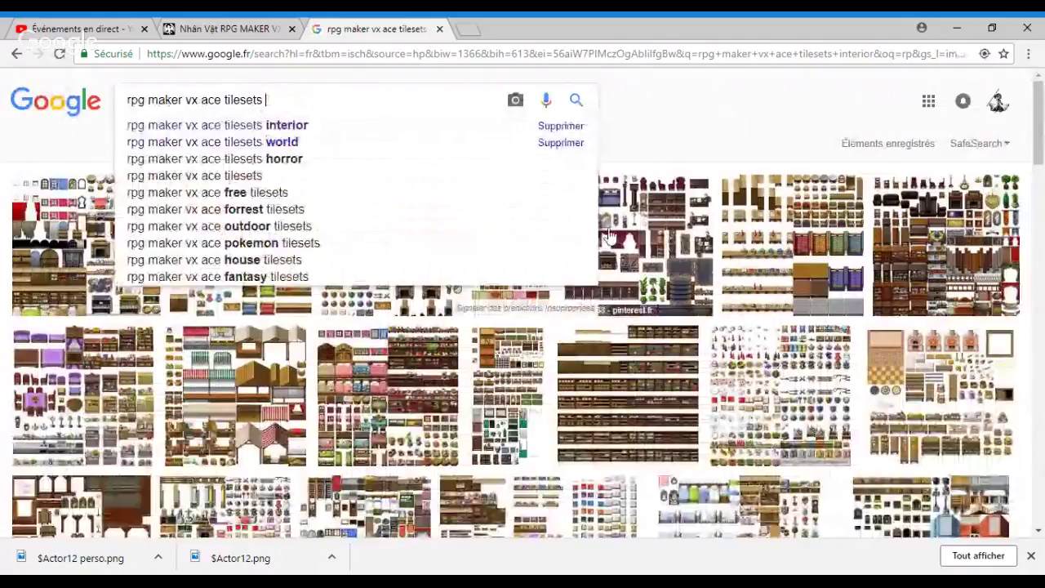
pyautogui.write('wo')
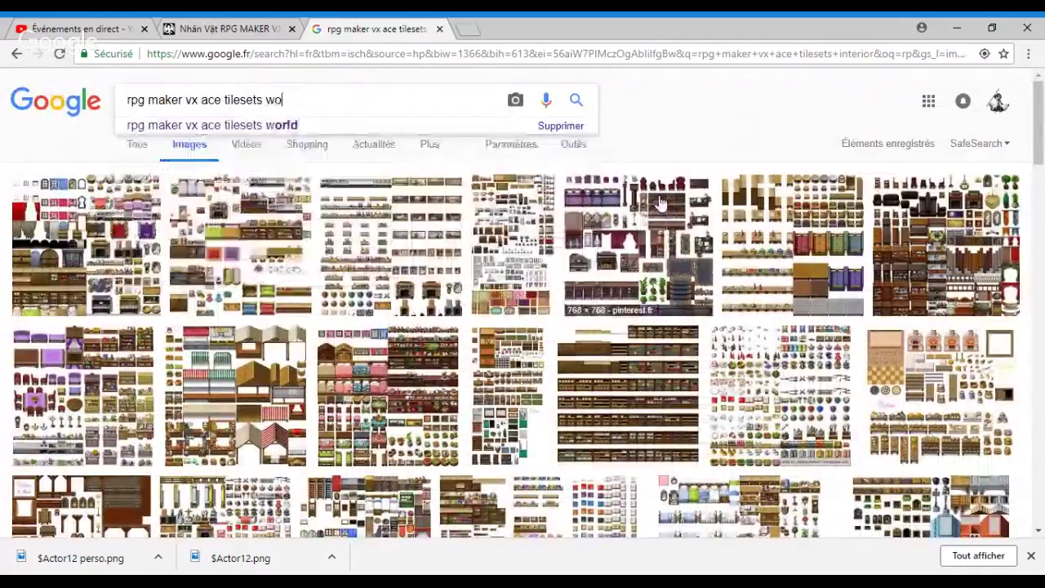
pyautogui.write('rld ')
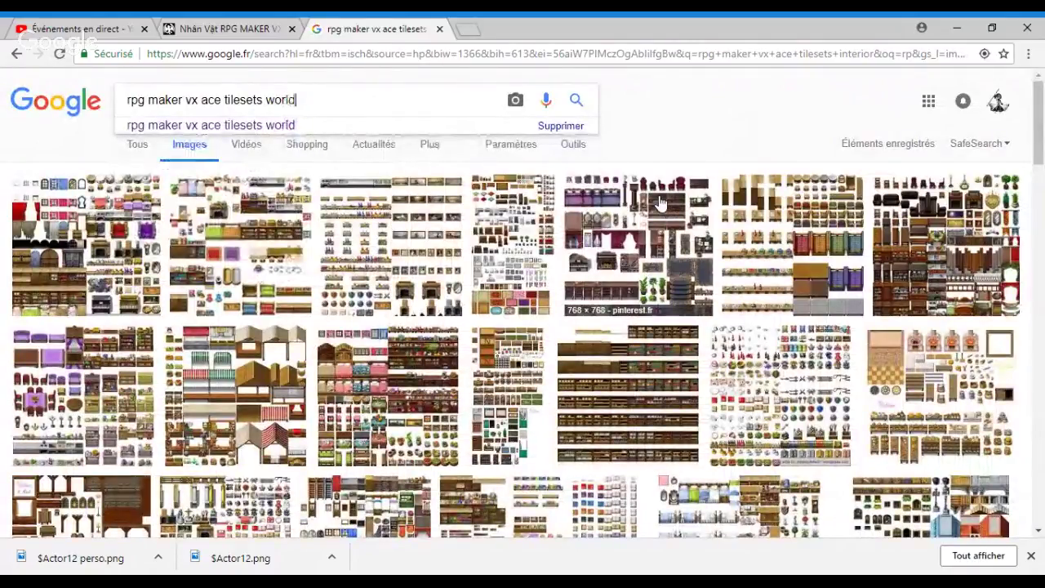
pyautogui.write('a')
pyautogui.press('Return')
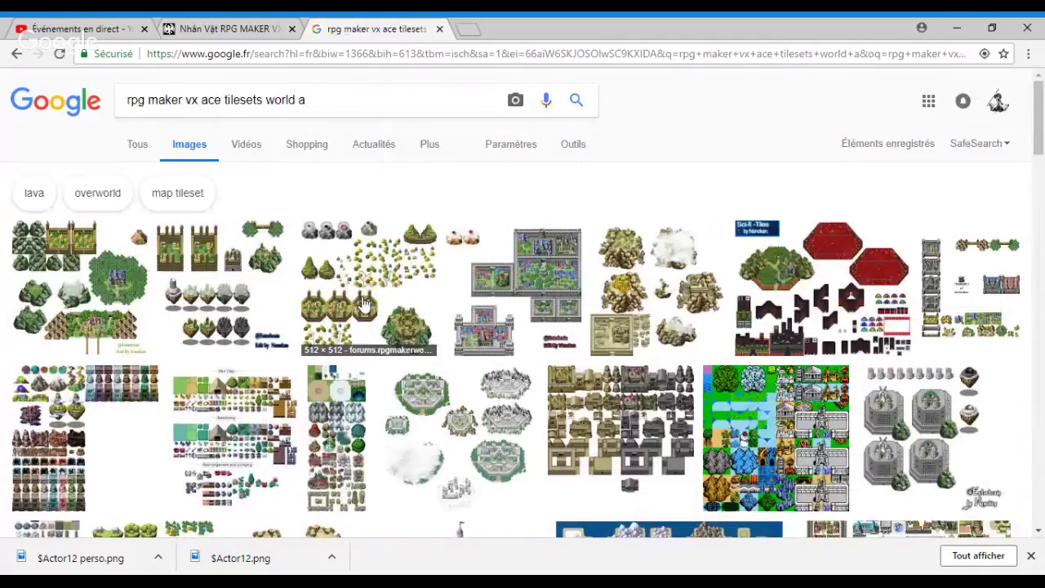
# Browse the world tileset results and preview the colourful coral tileset along with several of its similar images.
pyautogui.scroll(-1, 363, 304)
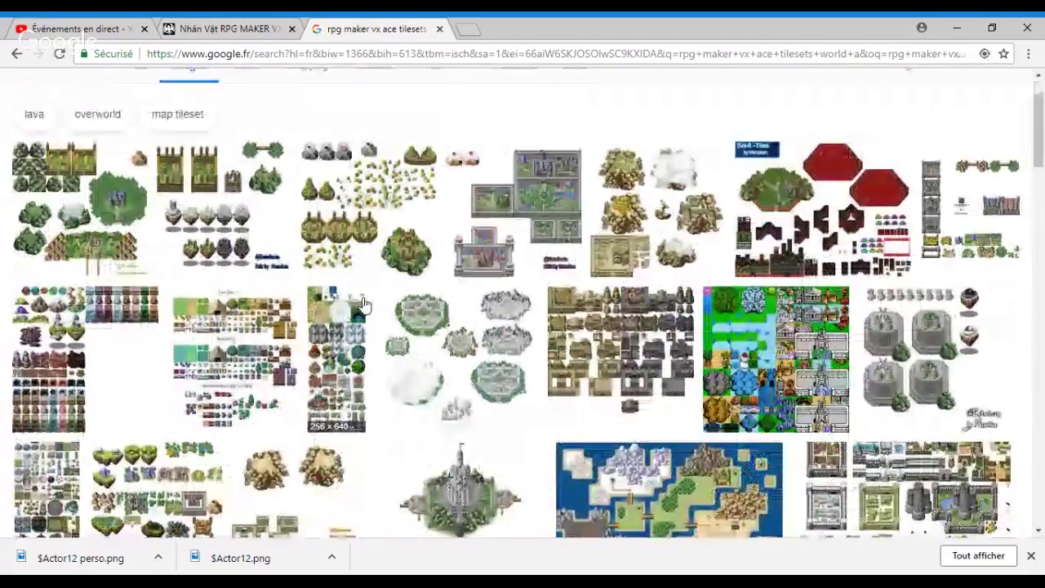
pyautogui.scroll(-10, 363, 304)
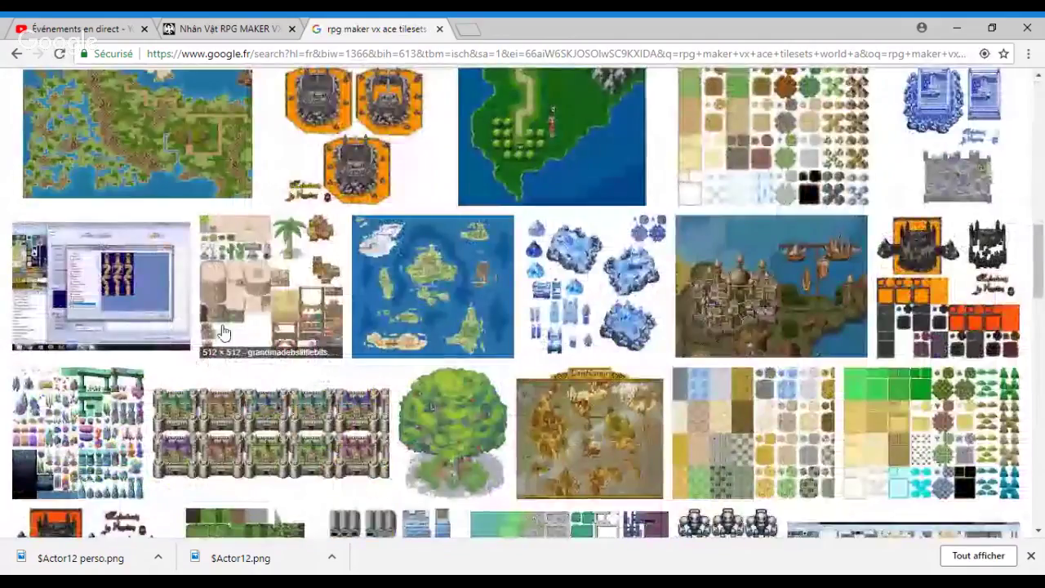
pyautogui.scroll(-1, 224, 332)
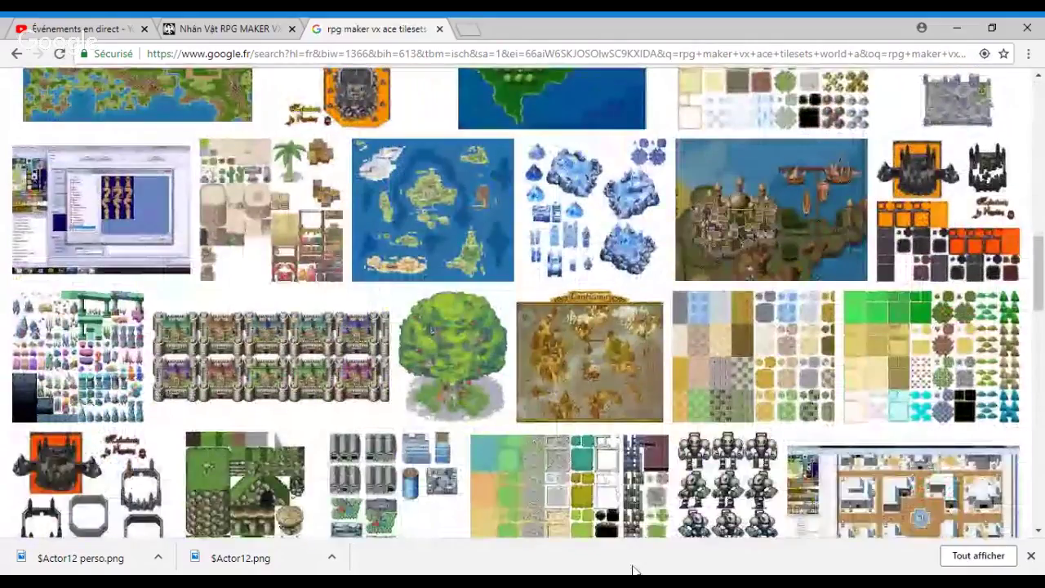
pyautogui.click(41, 365)
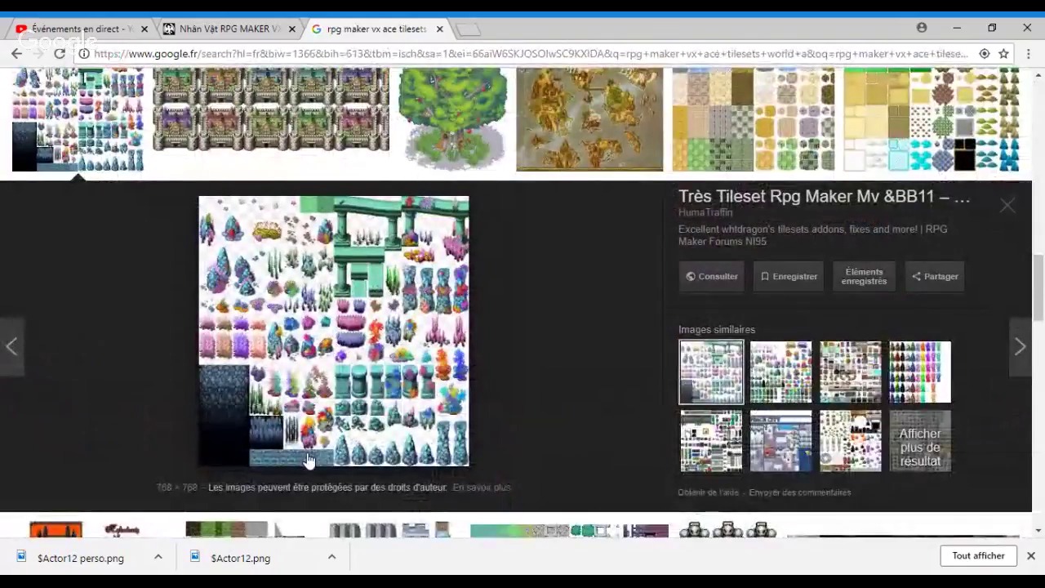
pyautogui.click(753, 398)
pyautogui.click(690, 472)
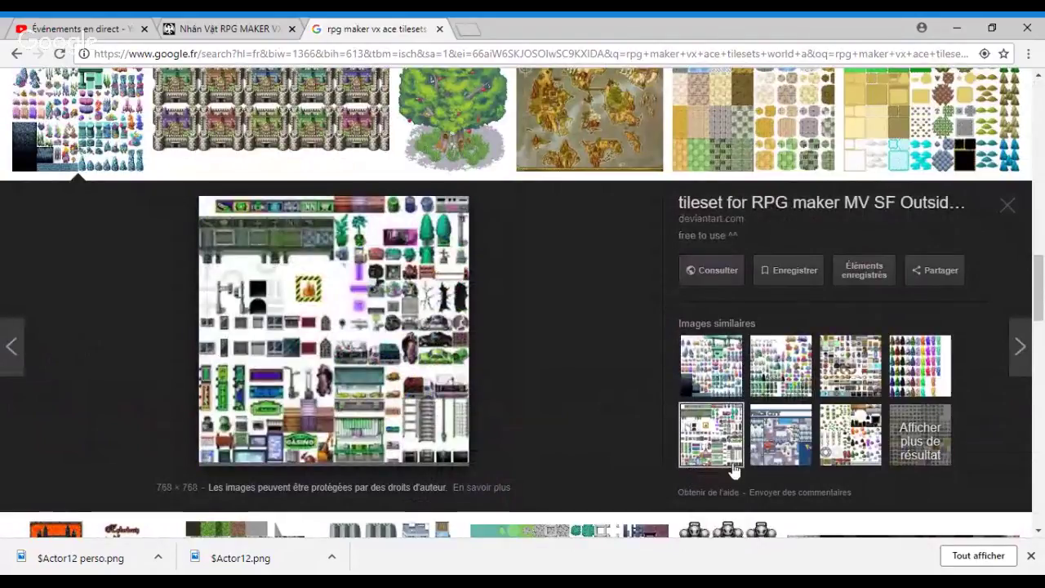
pyautogui.click(826, 387)
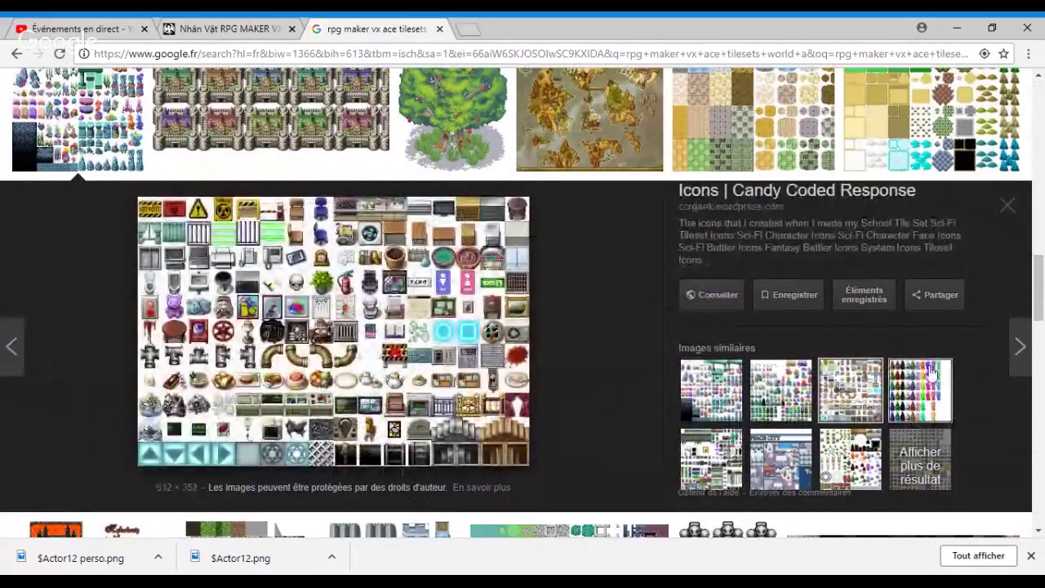
pyautogui.click(943, 373)
# Look through more results, then preview the Cartoon World Map Tiles image and its similar AFT's Resources tileset.
pyautogui.scroll(-4, 667, 325)
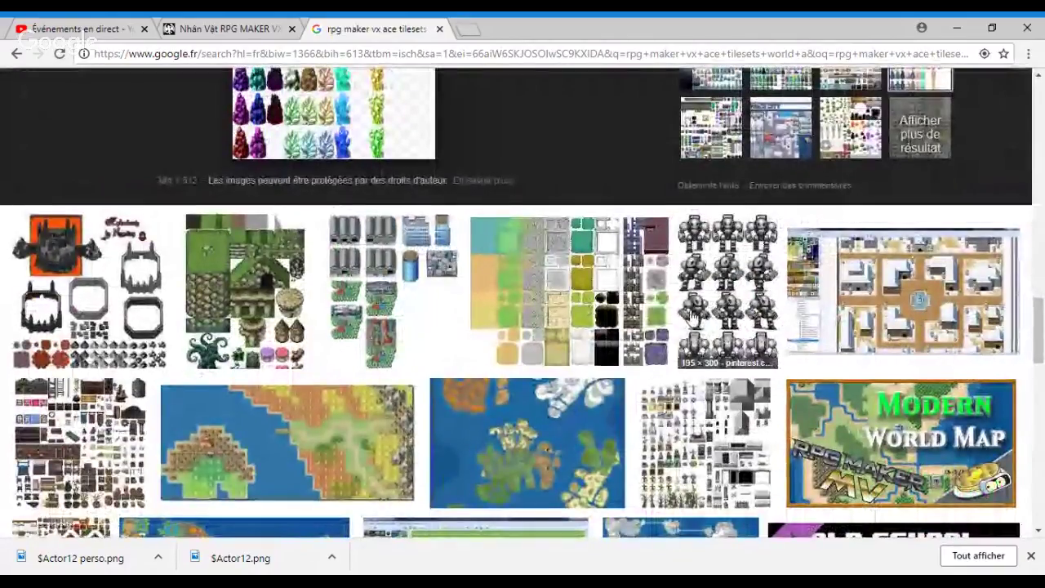
pyautogui.scroll(-3, 692, 315)
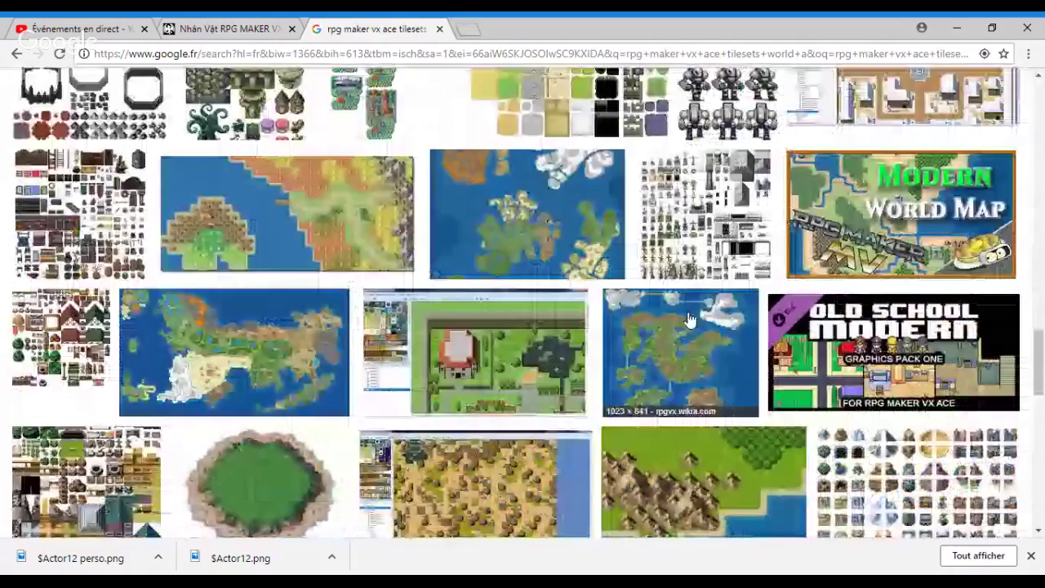
pyautogui.scroll(-5, 594, 298)
pyautogui.click(894, 414)
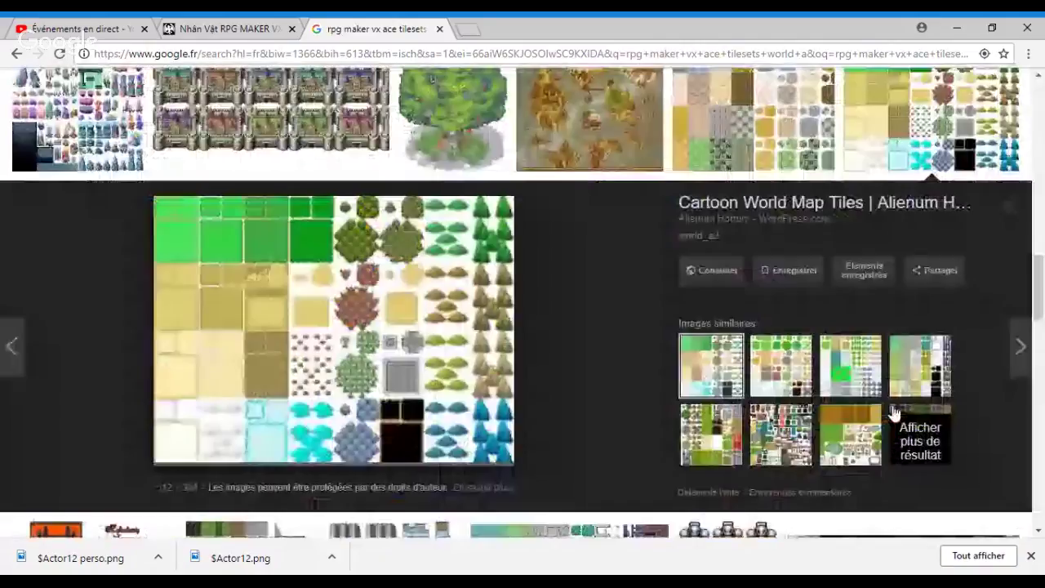
pyautogui.click(781, 366)
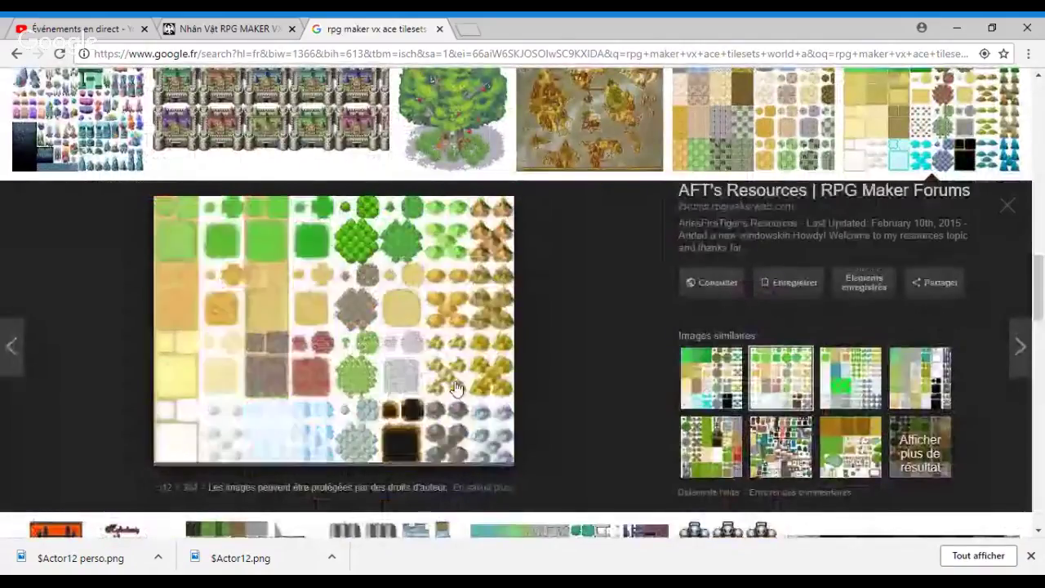
# Change the image search to "rpg maker vx ace tilesets world".
pyautogui.scroll(10, 327, 327)
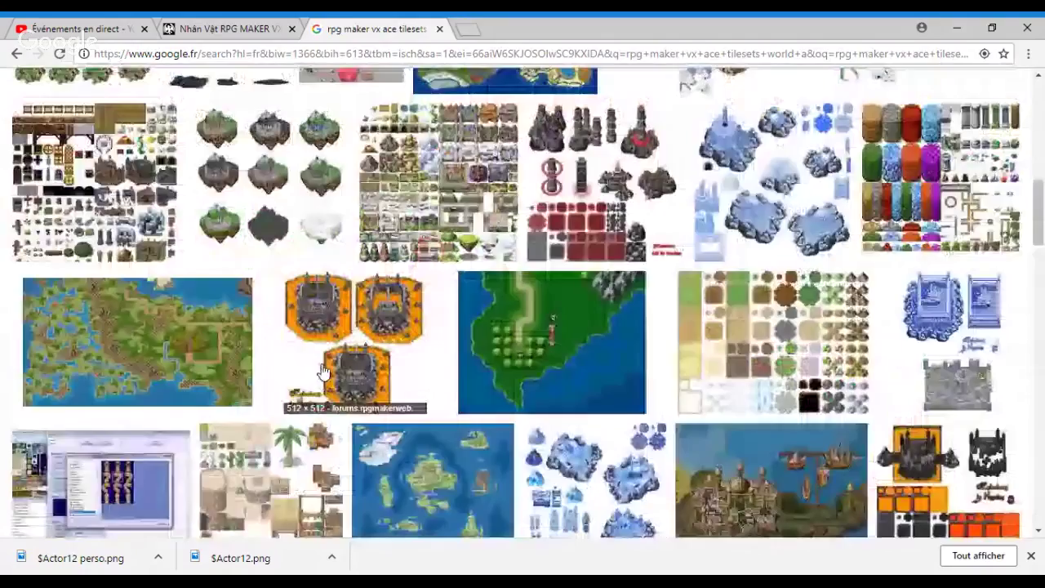
pyautogui.press('BackSpace')
pyautogui.press('BackSpace')
pyautogui.press('Return')
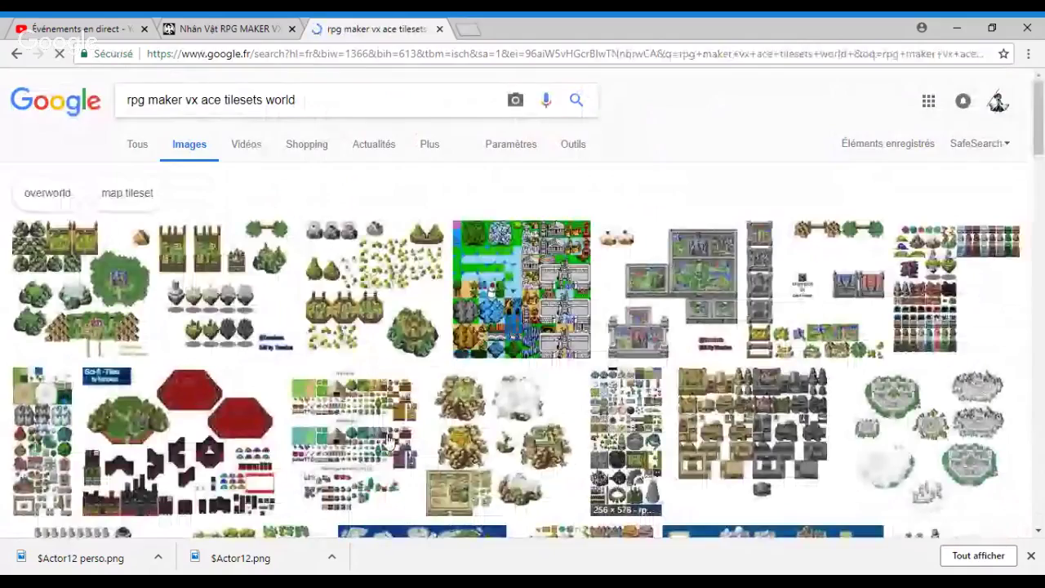
# Try the image search "rpg maker vx ace tilesets ousder".
pyautogui.hotkey('ctrl', 'shift', 'Left')
pyautogui.press('BackSpace')
pyautogui.write('o')
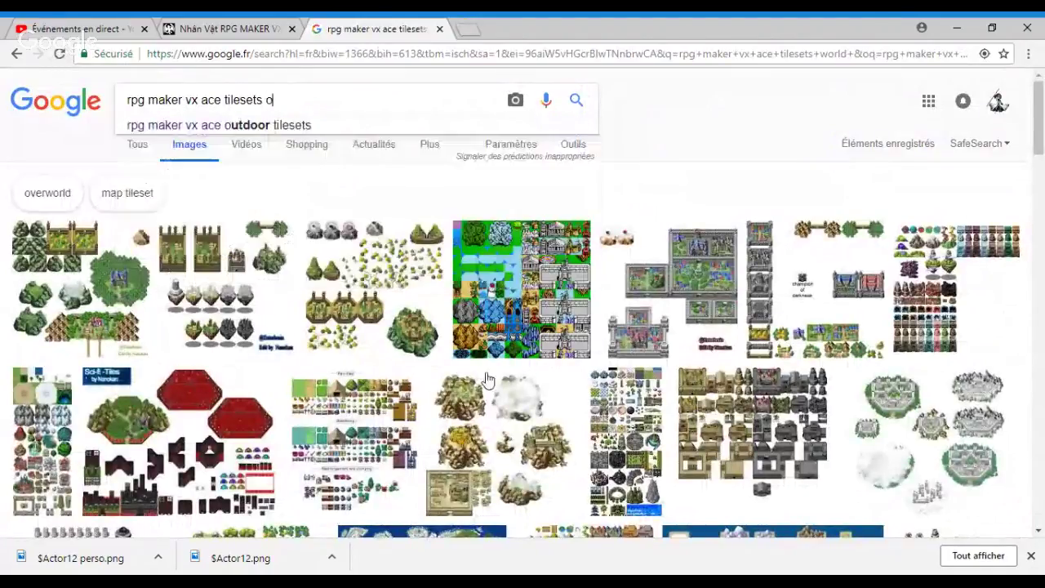
pyautogui.write('usder')
pyautogui.press('Return')
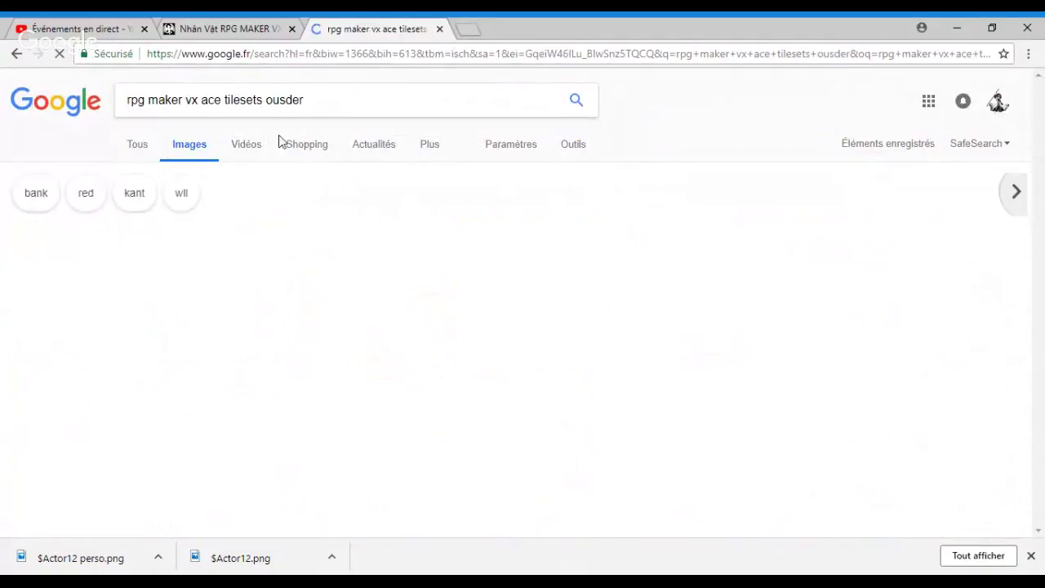
# Correct the image search to the suggested "rpg maker vx ace outdoor tilesets".
pyautogui.press('BackSpace')
pyautogui.press('BackSpace')
pyautogui.press('BackSpace')
pyautogui.press('BackSpace')
pyautogui.press('BackSpace')
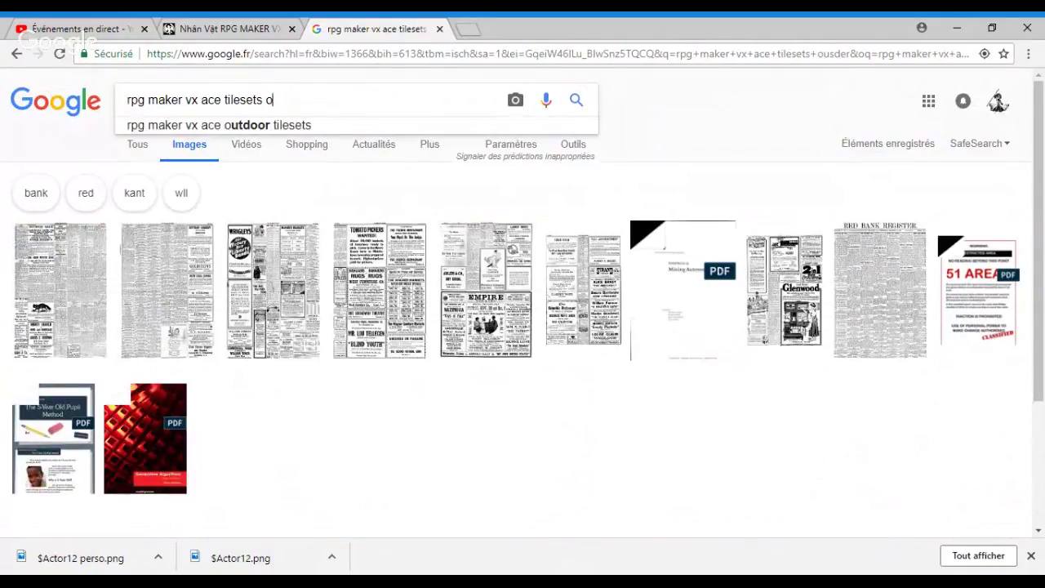
pyautogui.click(285, 126)
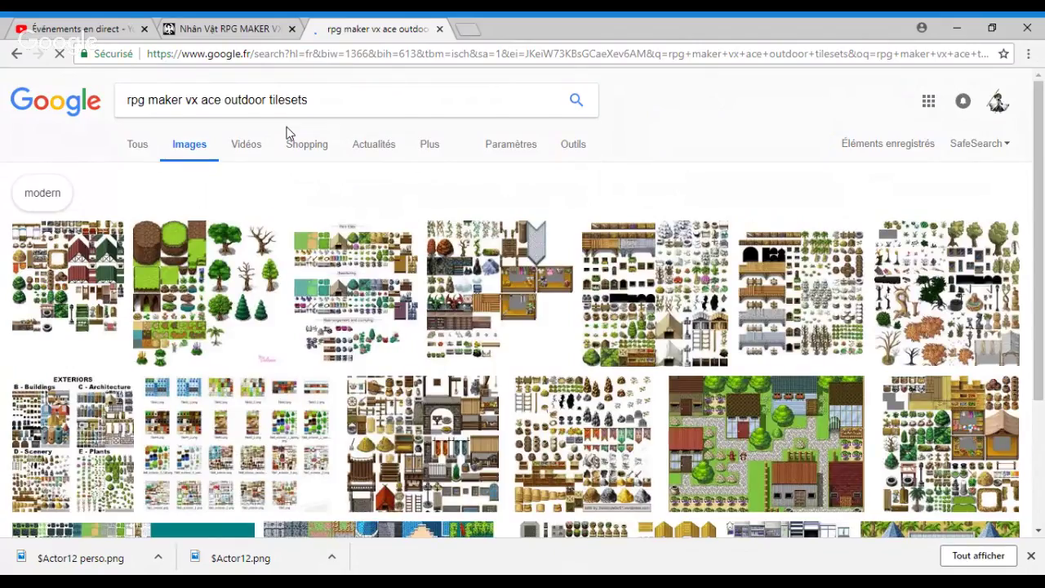
# Replace the outdoor query with the suggested search "rpg maker vx ace forrest tilesets".
pyautogui.moveTo(231, 100)
pyautogui.mouseDown()
pyautogui.moveTo(266, 99)
pyautogui.moveTo(224, 100)
pyautogui.mouseUp()
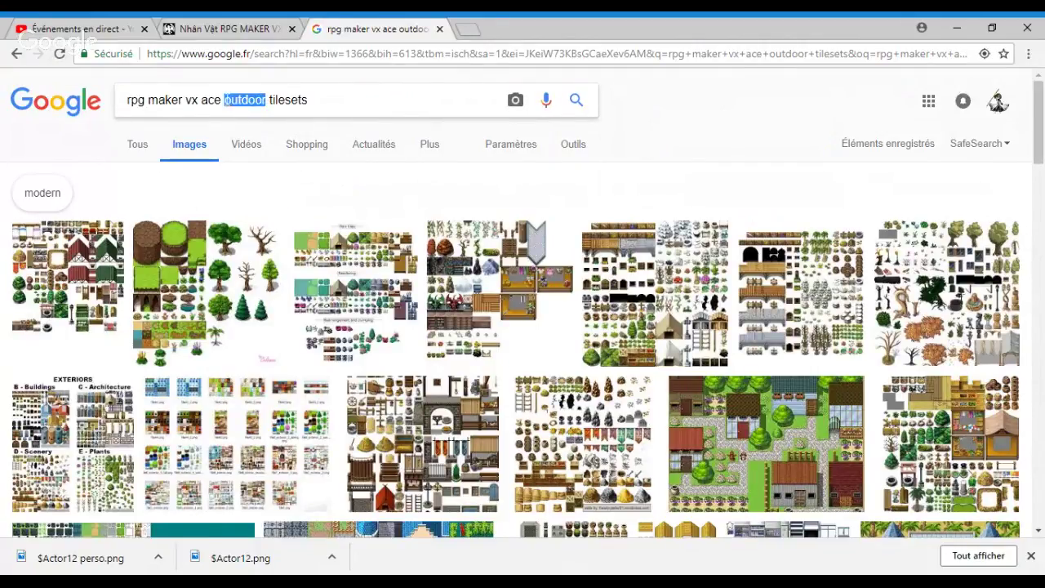
pyautogui.press('BackSpace')
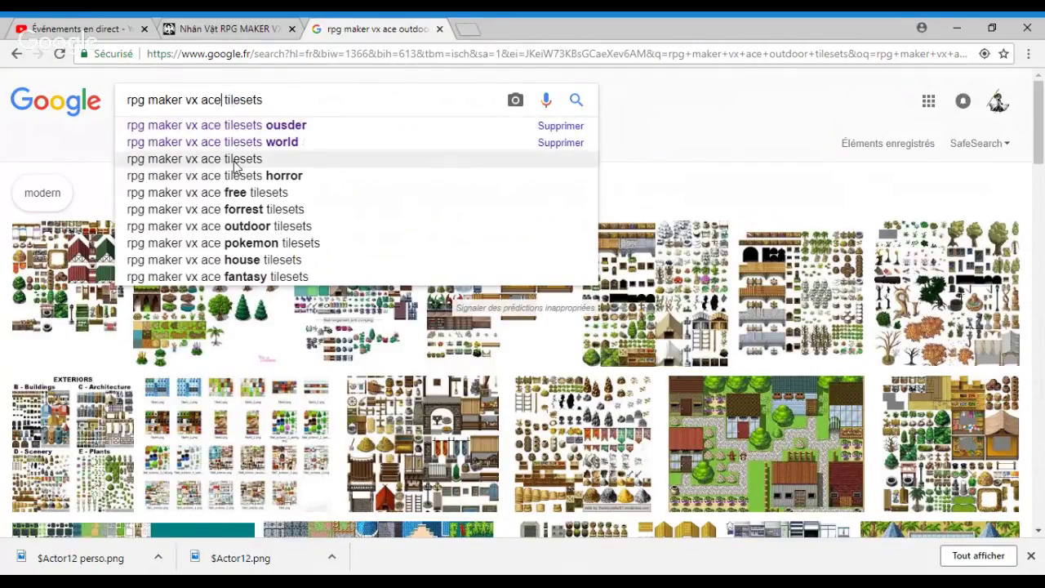
pyautogui.click(244, 209)
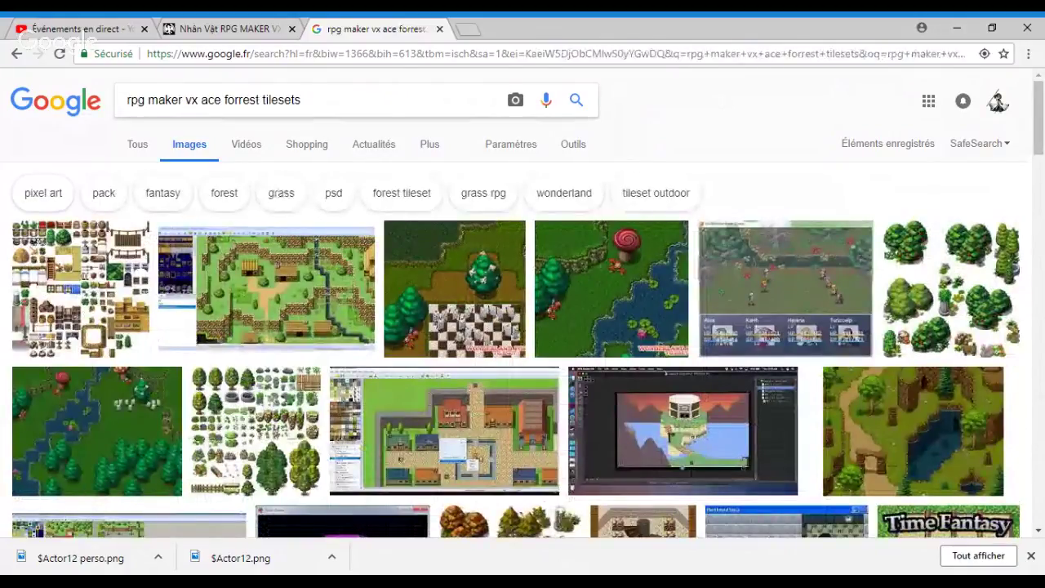
# Remove "forrest" from the query and search images for "rpg maker vx ace tilesets a1".
pyautogui.moveTo(262, 100); pyautogui.dragTo(224, 100)
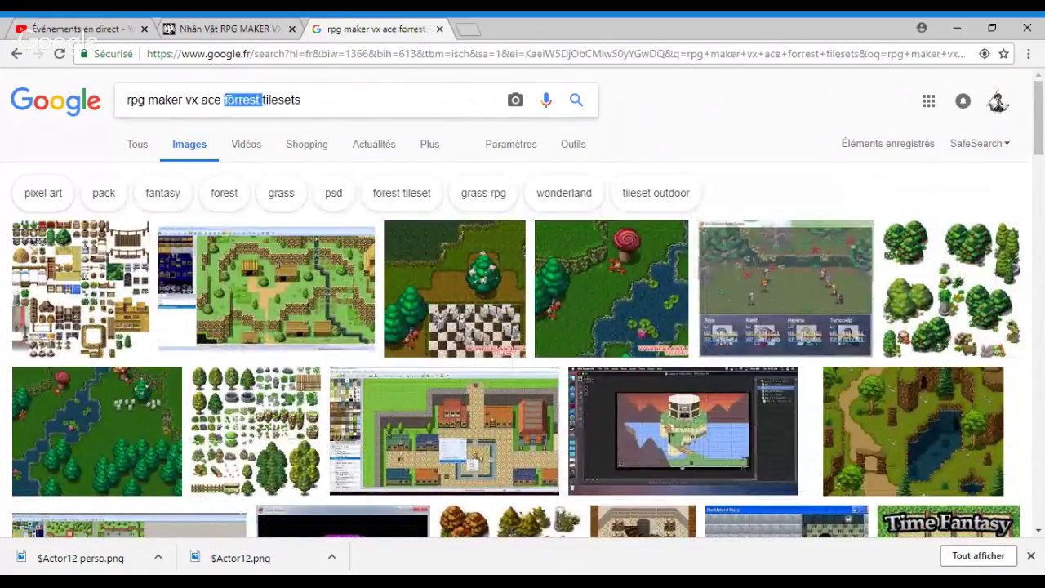
pyautogui.press('BackSpace')
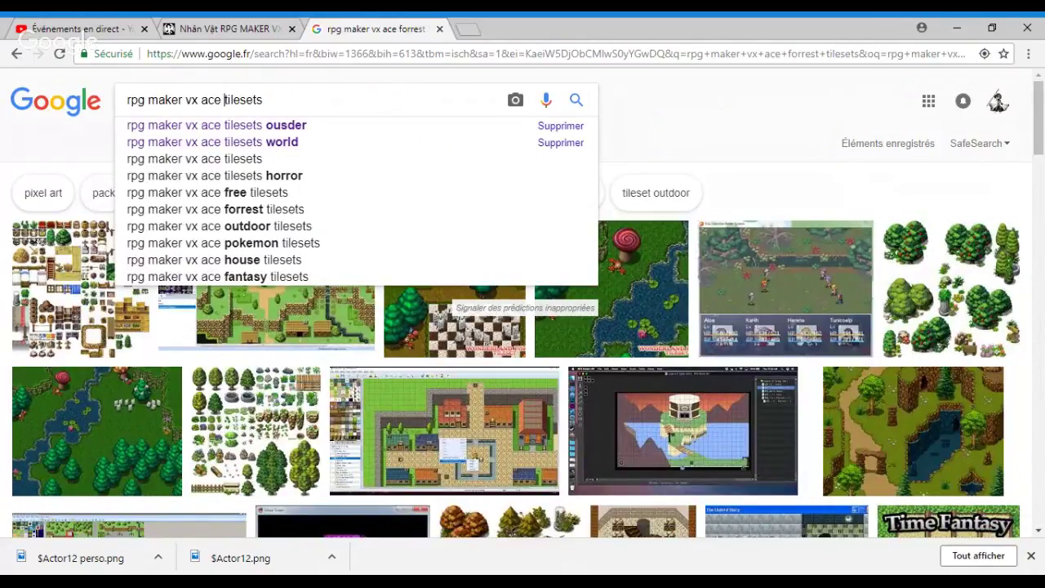
pyautogui.press('End')
pyautogui.write('a1')
pyautogui.press('Return')
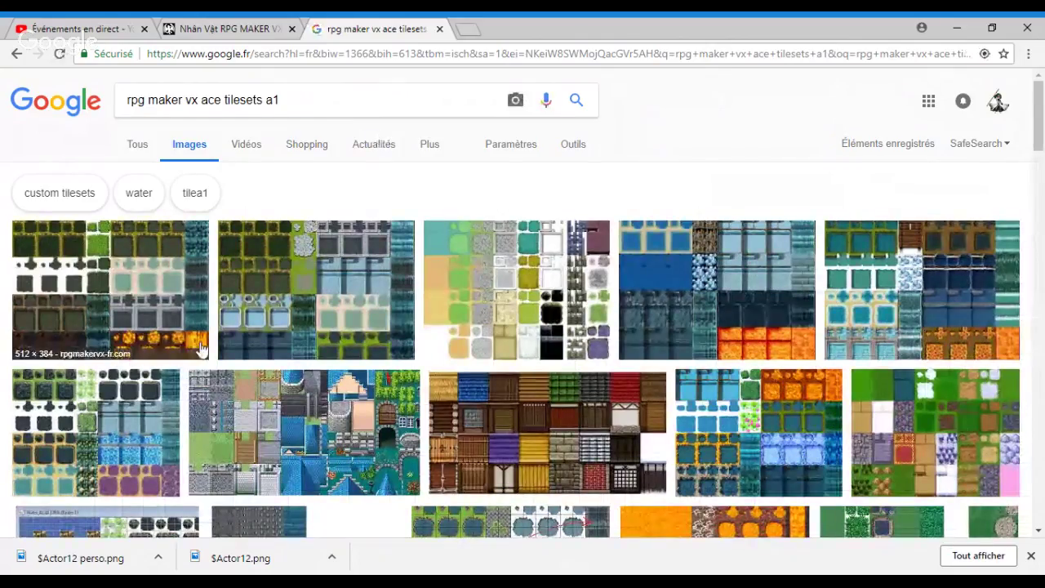
# Preview the first three A1 tileset results, then several images similar to the Guide to simple tileset edits one.
pyautogui.click(171, 317)
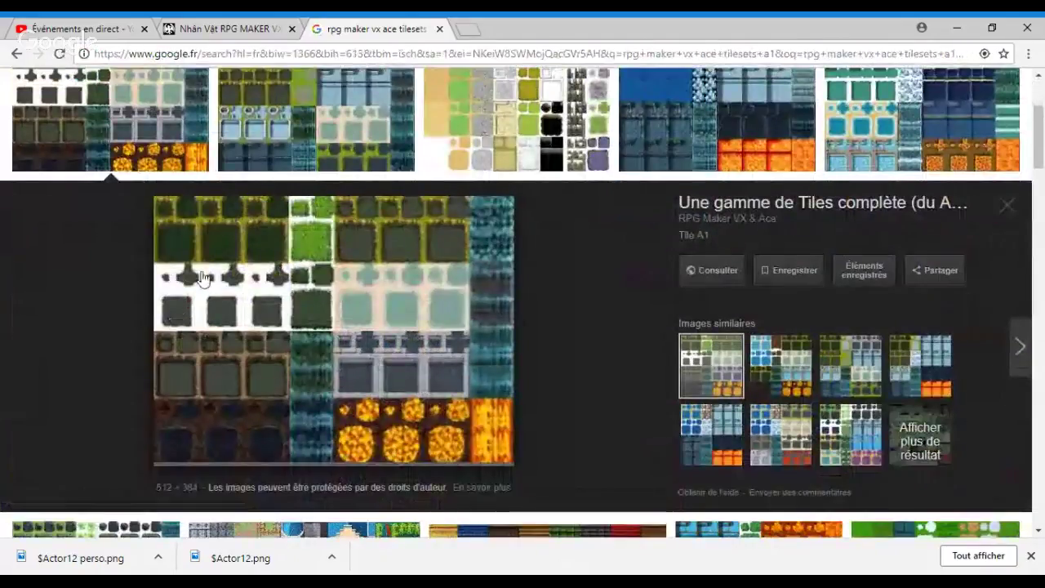
pyautogui.click(314, 117)
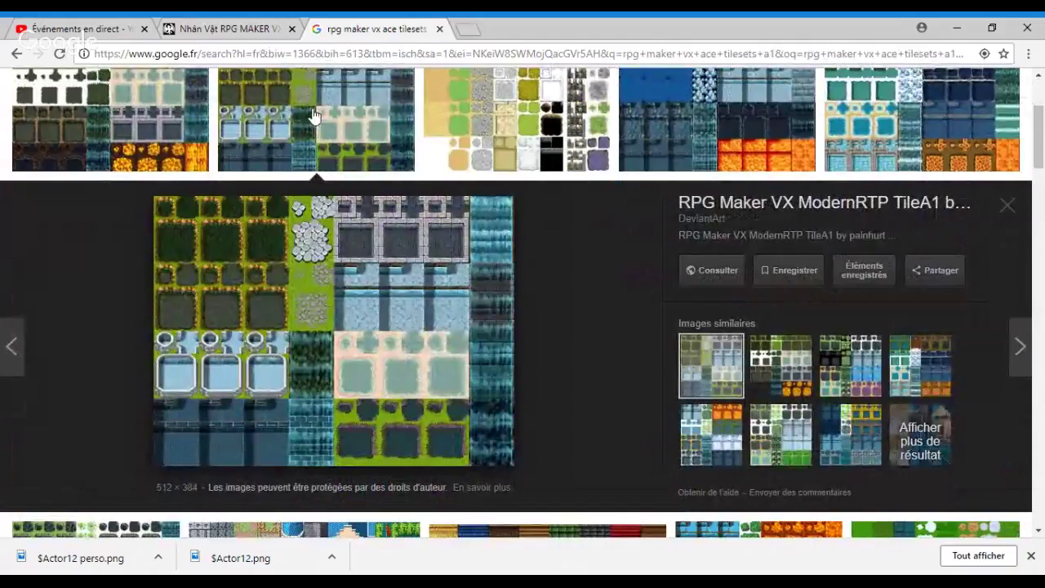
pyautogui.click(456, 102)
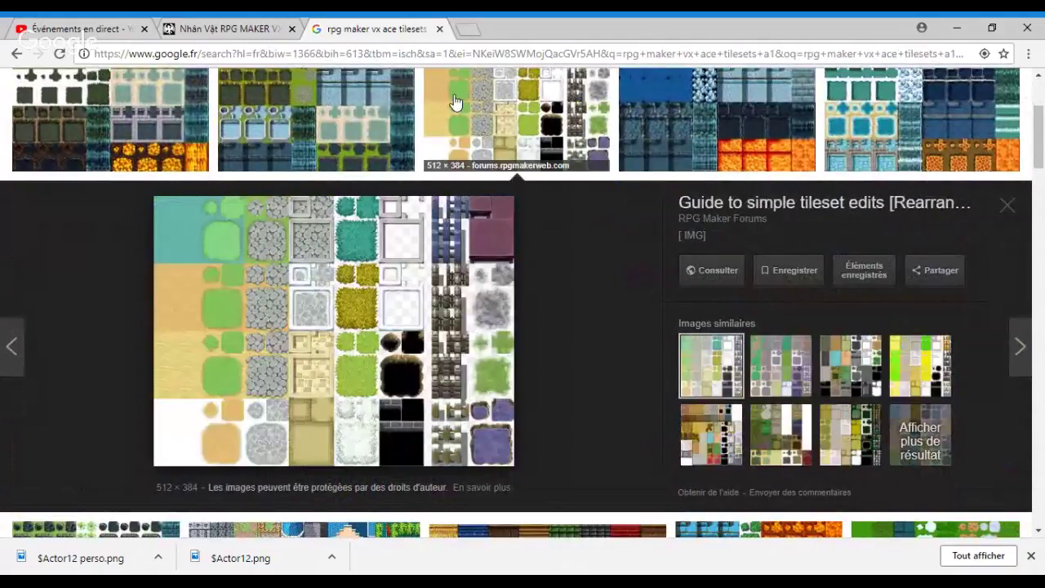
pyautogui.click(715, 449)
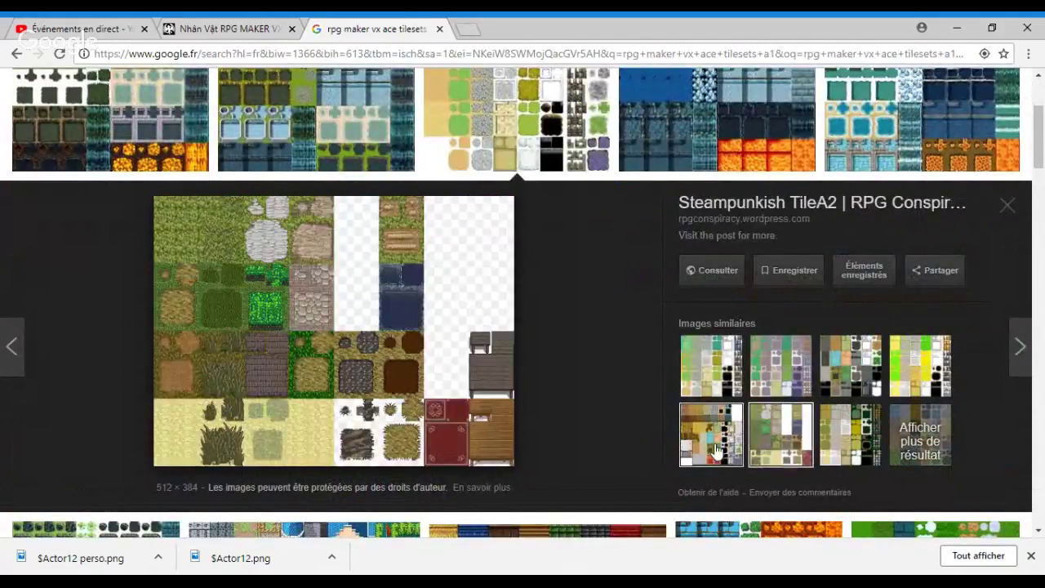
pyautogui.click(826, 439)
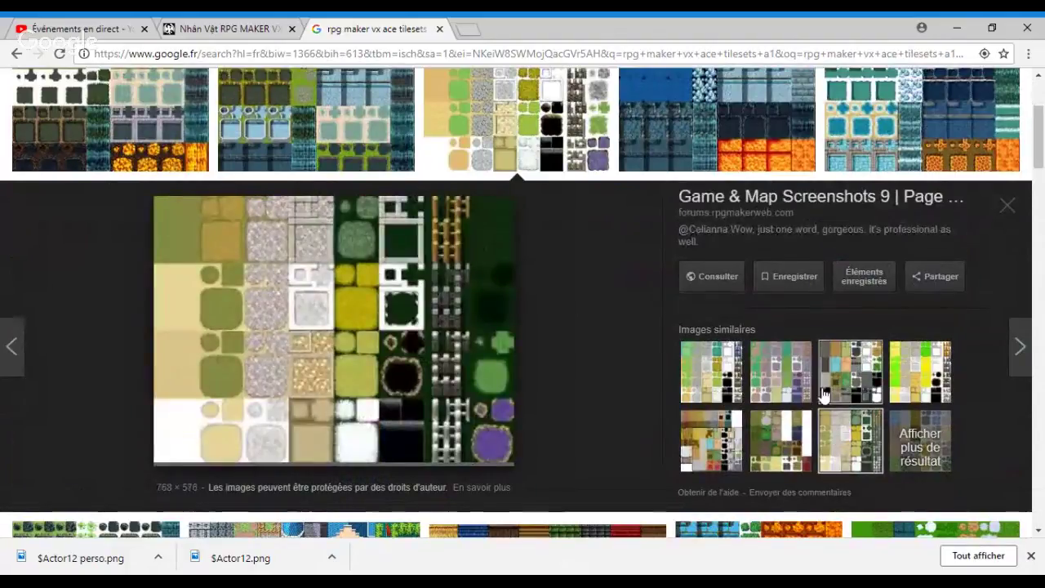
# Preview the RMVX water tiles result and several of its similar images, ending with the red and blue A1 tileset.
pyautogui.scroll(-1, 707, 303)
pyautogui.scroll(2, 682, 249)
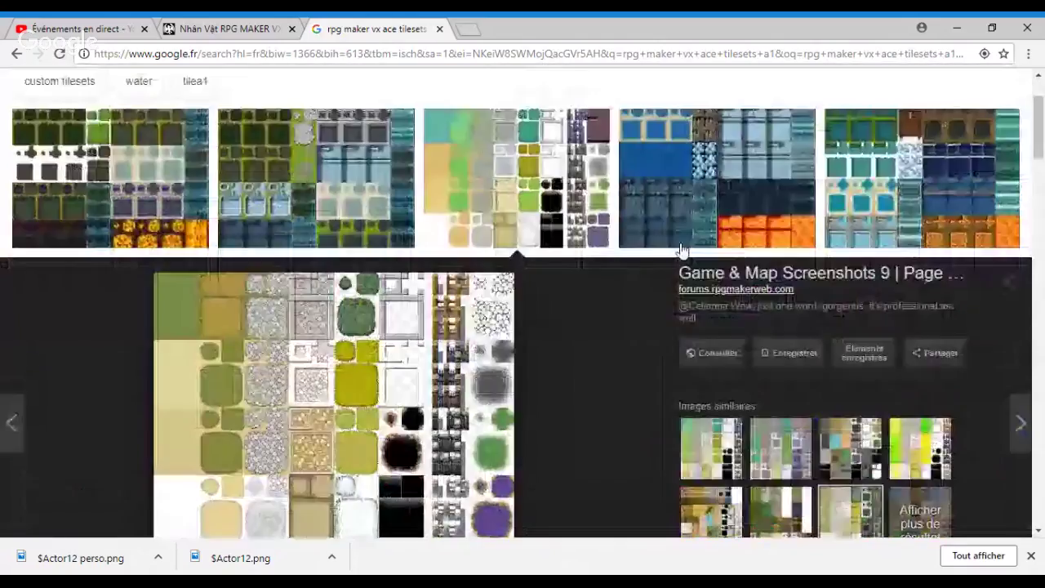
pyautogui.click(683, 187)
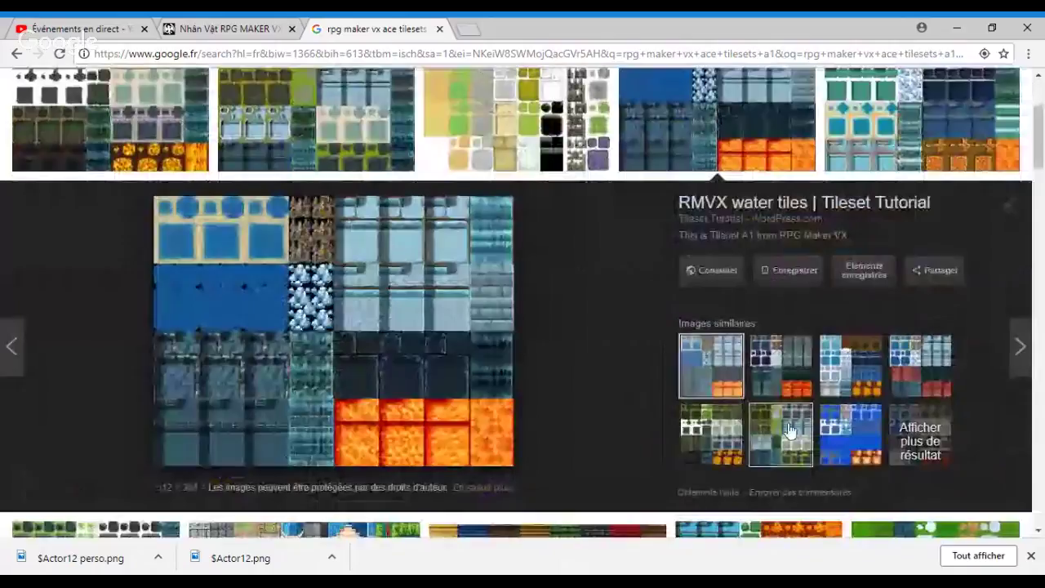
pyautogui.click(755, 431)
pyautogui.click(845, 380)
pyautogui.click(845, 408)
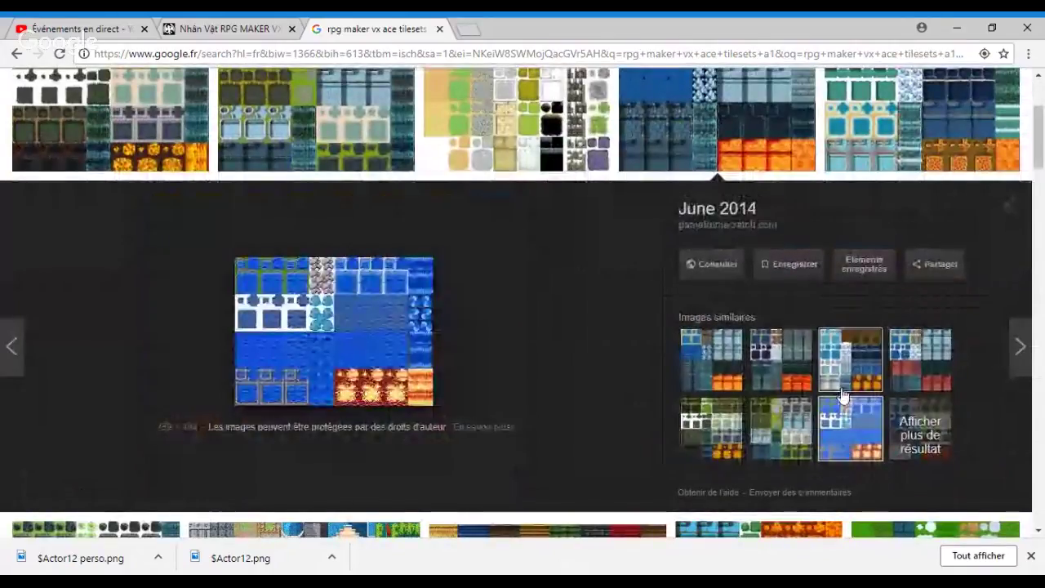
pyautogui.click(841, 387)
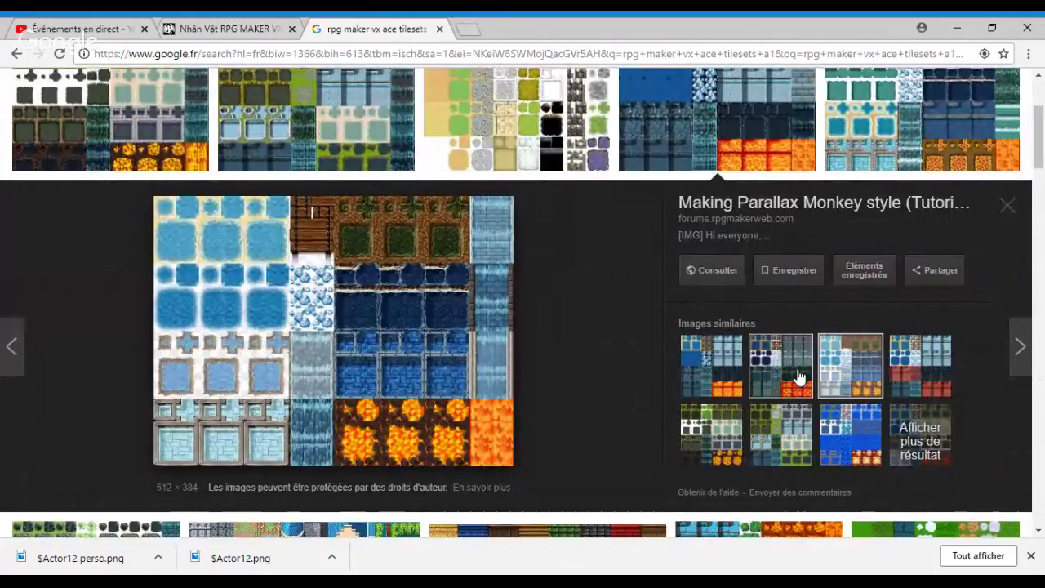
pyautogui.click(797, 375)
pyautogui.click(904, 367)
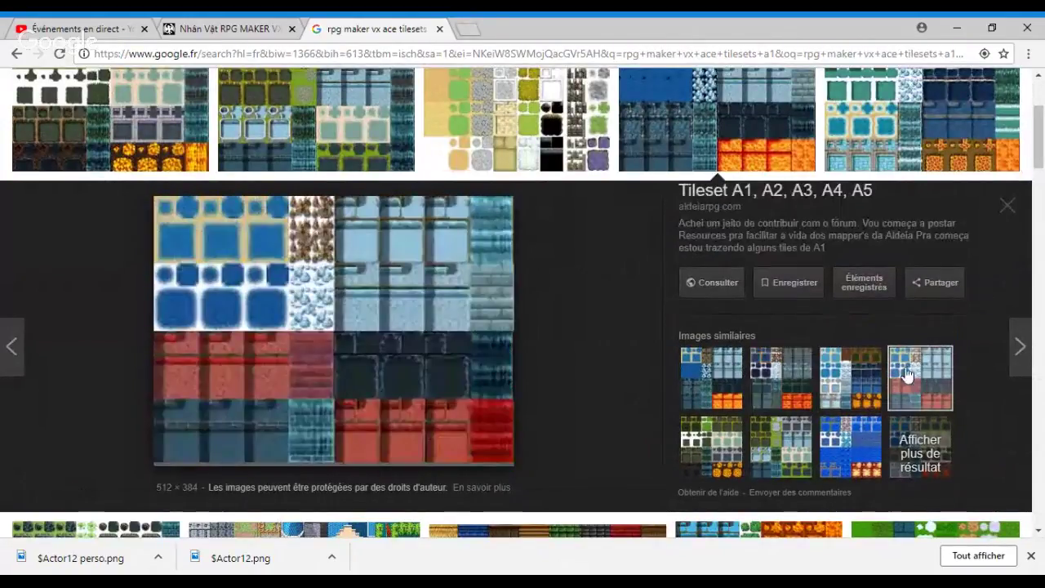
# Look through more A1 results, then change the image search to "rpg maker vx ace tilesets a2".
pyautogui.scroll(-4, 439, 318)
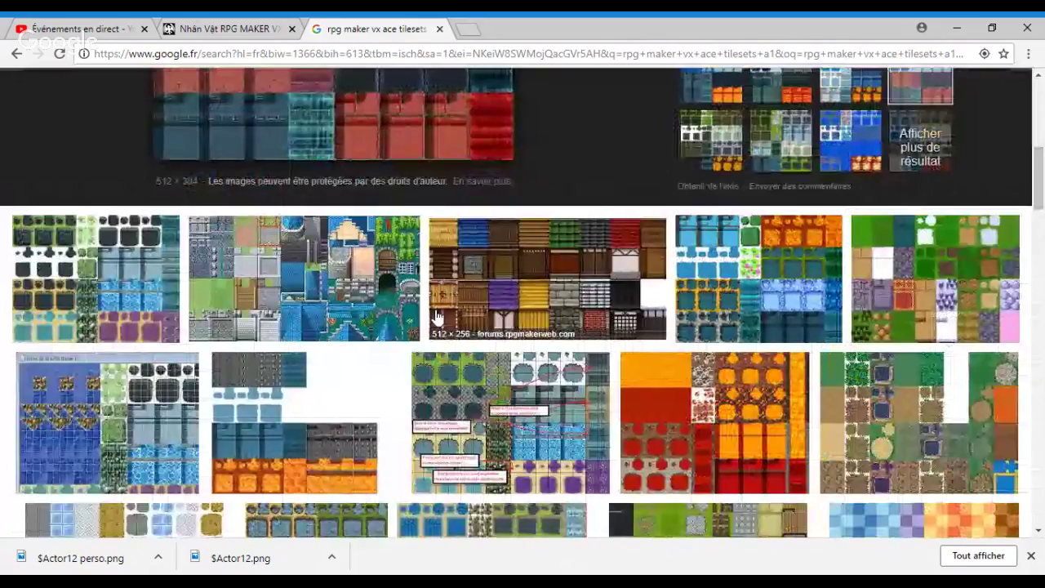
pyautogui.scroll(-2, 436, 317)
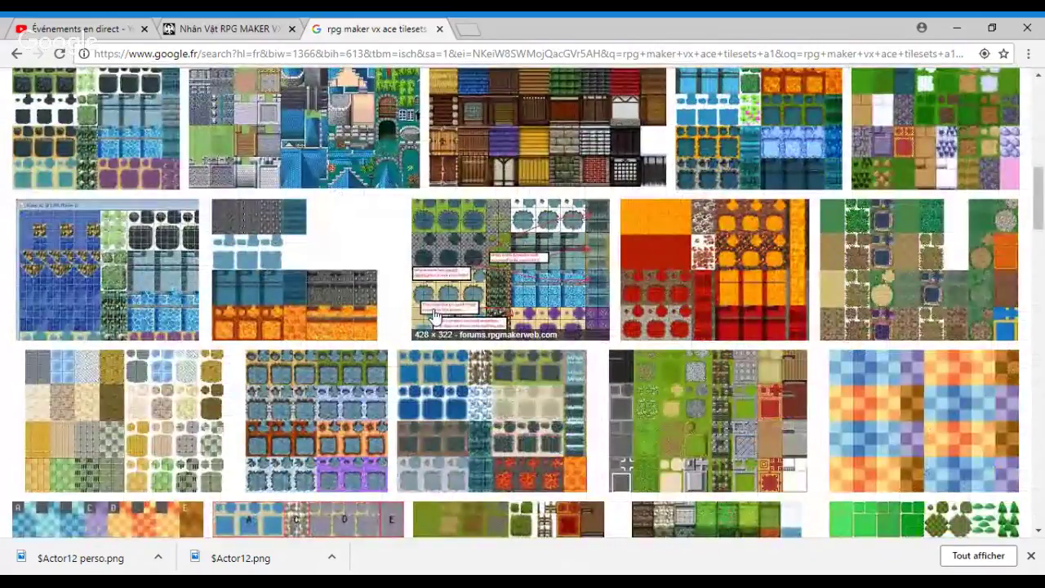
pyautogui.scroll(-1, 433, 315)
pyautogui.scroll(-3, 253, 327)
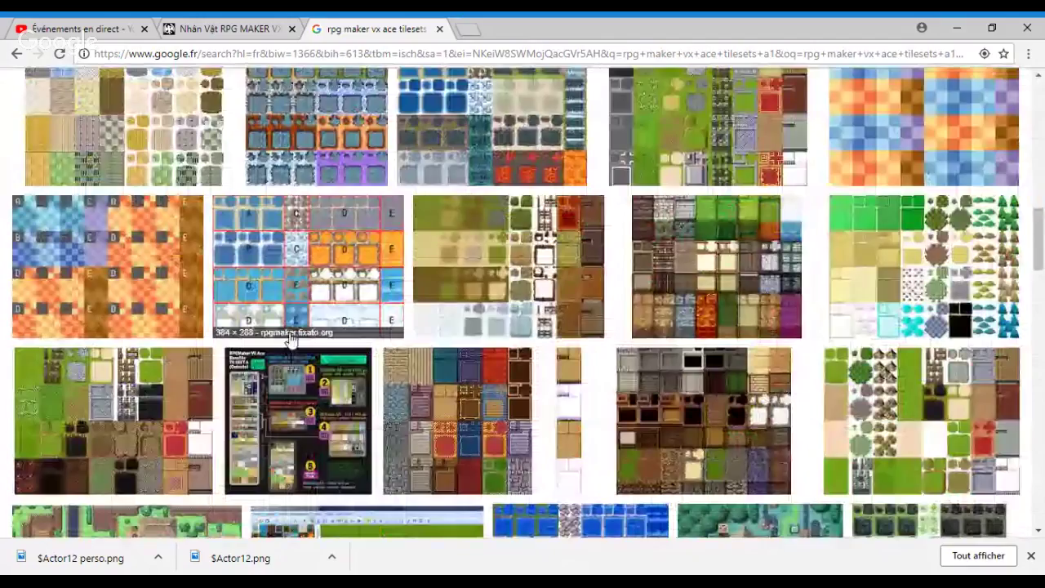
pyautogui.scroll(10, 245, 327)
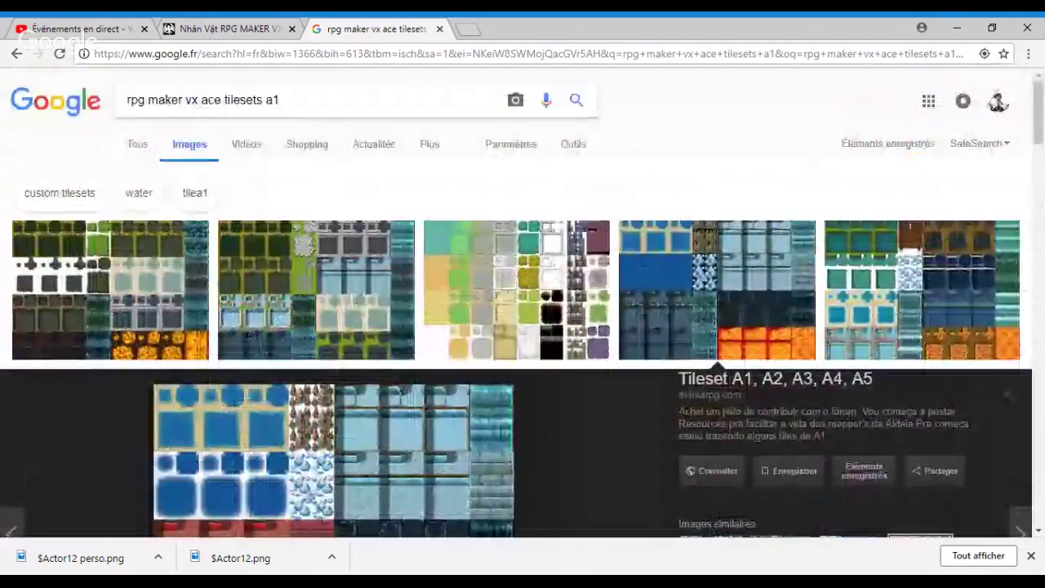
pyautogui.press('BackSpace')
pyautogui.write('2')
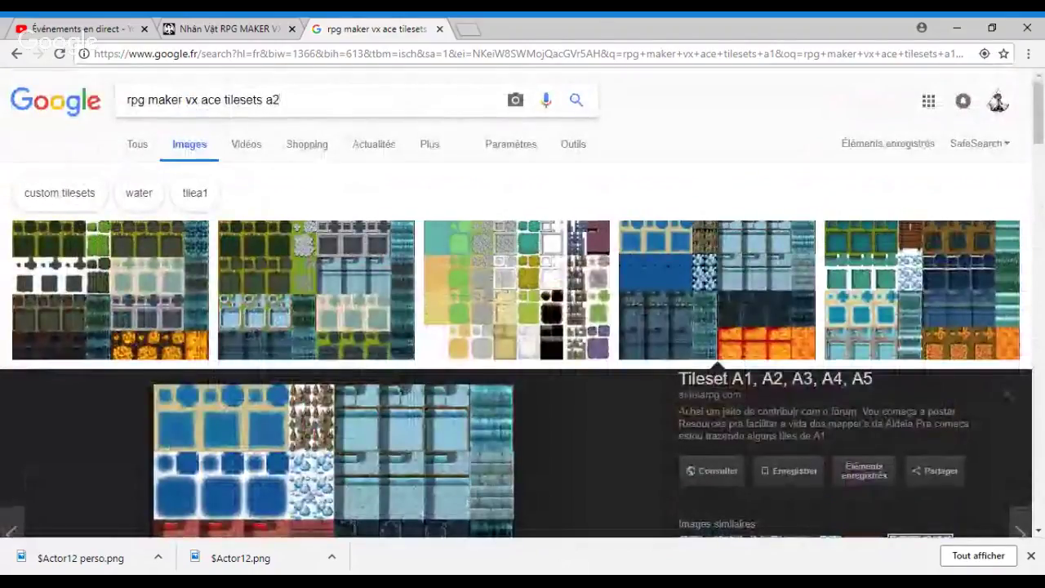
pyautogui.press('Return')
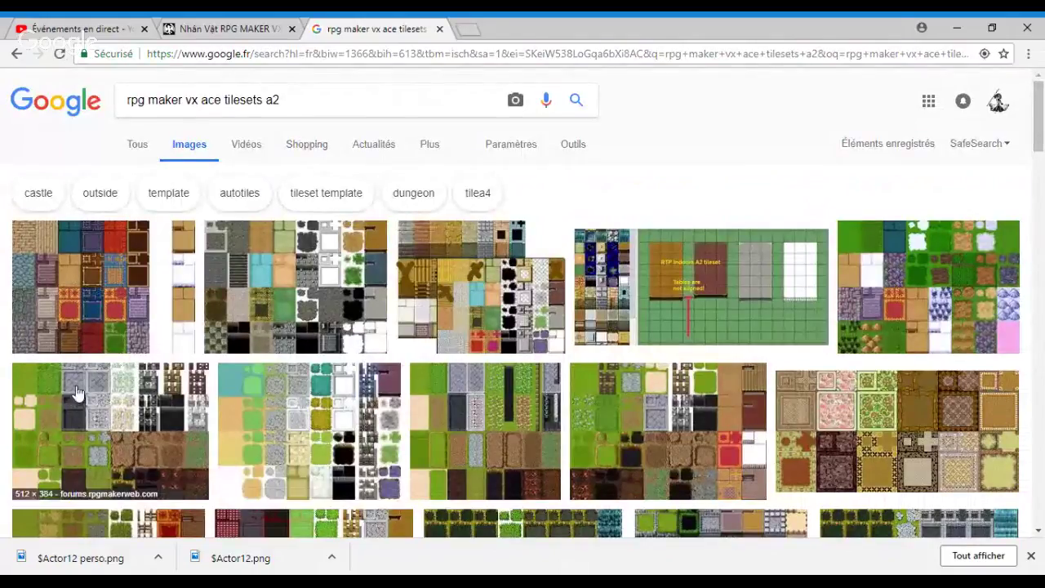
# Preview the Mack TileA2, Tileset A1–A5 and Celianna's Tileset results, plus two images similar to Celianna's.
pyautogui.click(87, 445)
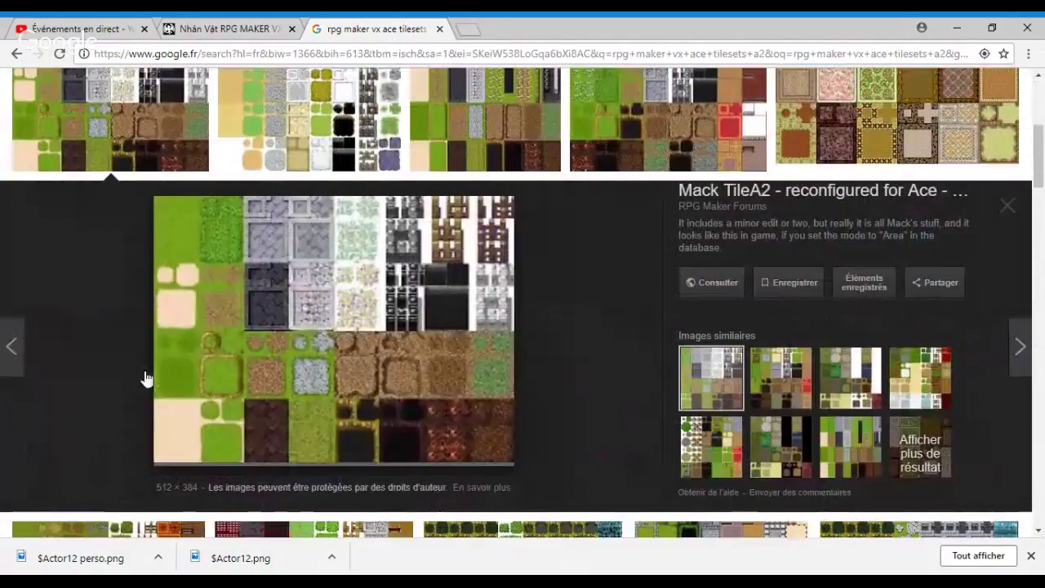
pyautogui.scroll(-3, 523, 155)
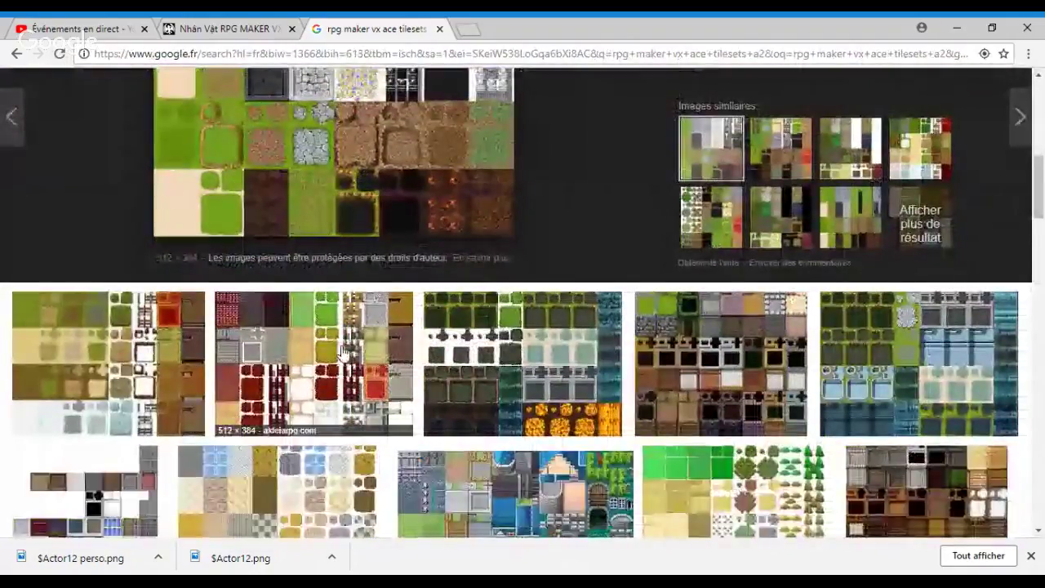
pyautogui.click(341, 351)
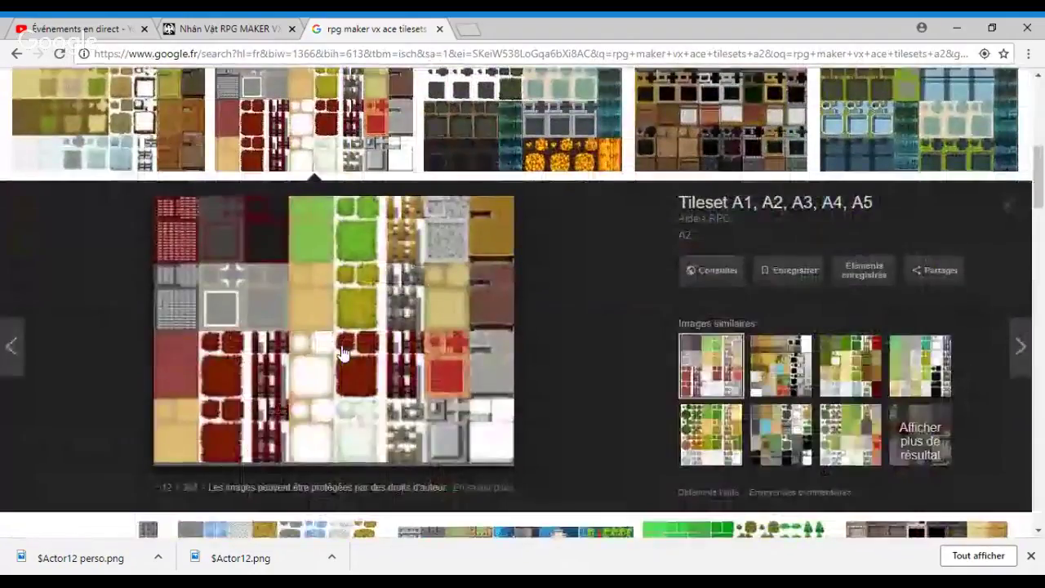
pyautogui.click(198, 122)
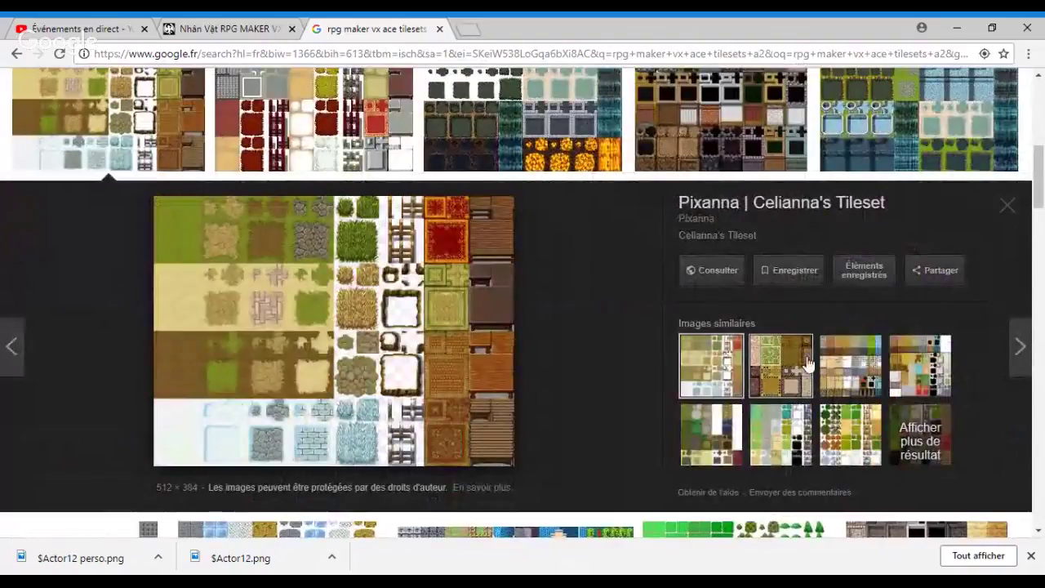
pyautogui.click(777, 365)
pyautogui.click(841, 363)
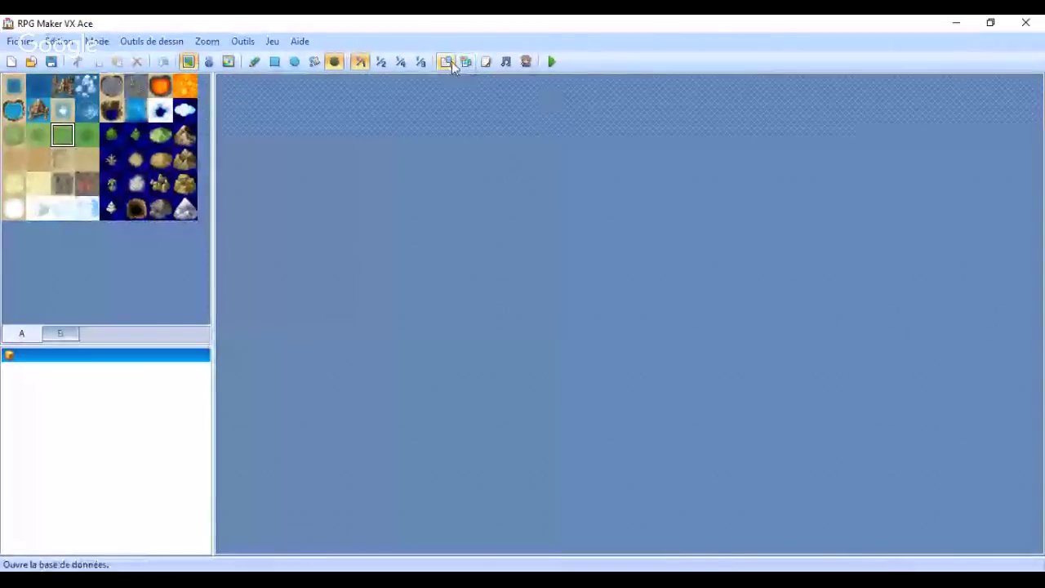
# Switch to RPG Maker VX Ace and open the database.
pyautogui.click(447, 63)
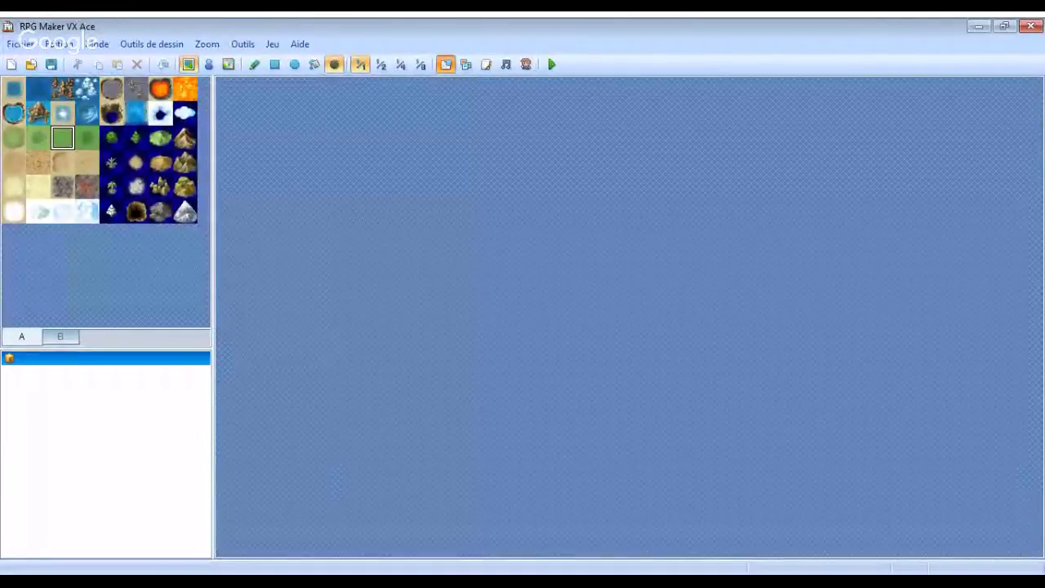
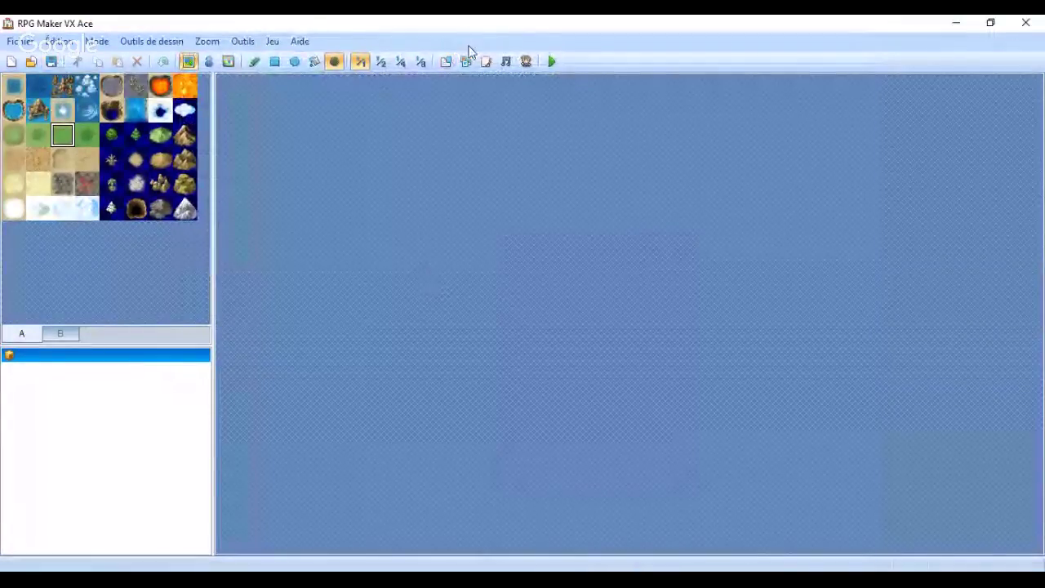
# Switch to the browser and change the image search to "rpg maker vx ace battlers".
pyautogui.click(465, 62)
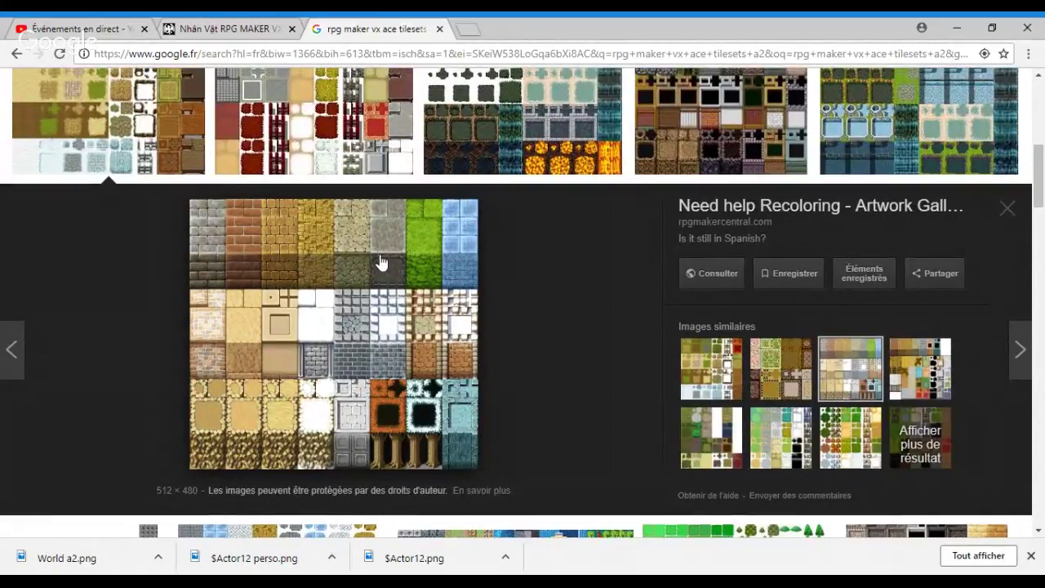
pyautogui.scroll(5, 380, 261)
pyautogui.moveTo(288, 99); pyautogui.dragTo(229, 99)
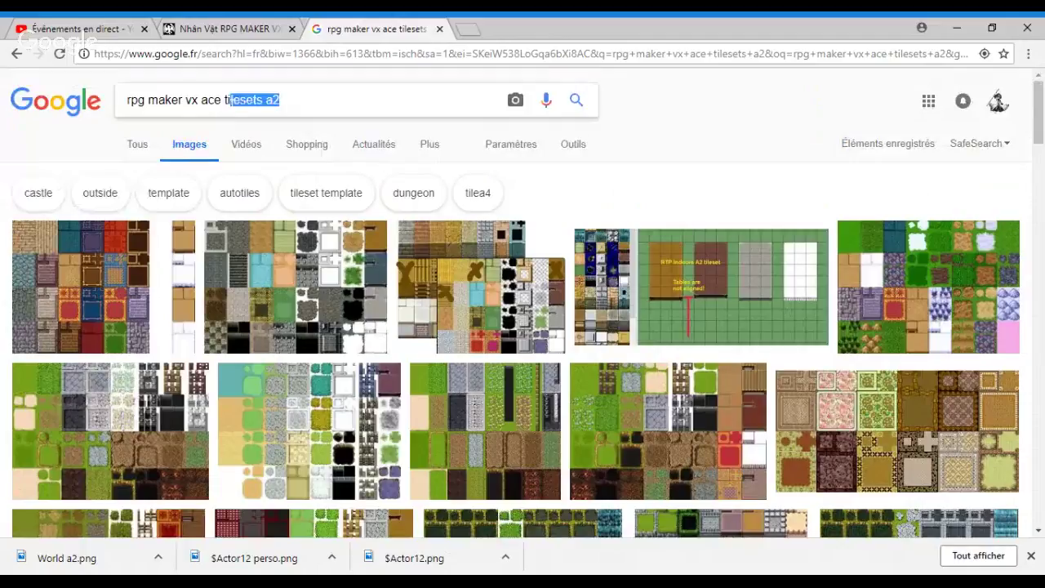
pyautogui.press('BackSpace')
pyautogui.press('BackSpace')
pyautogui.write('b')
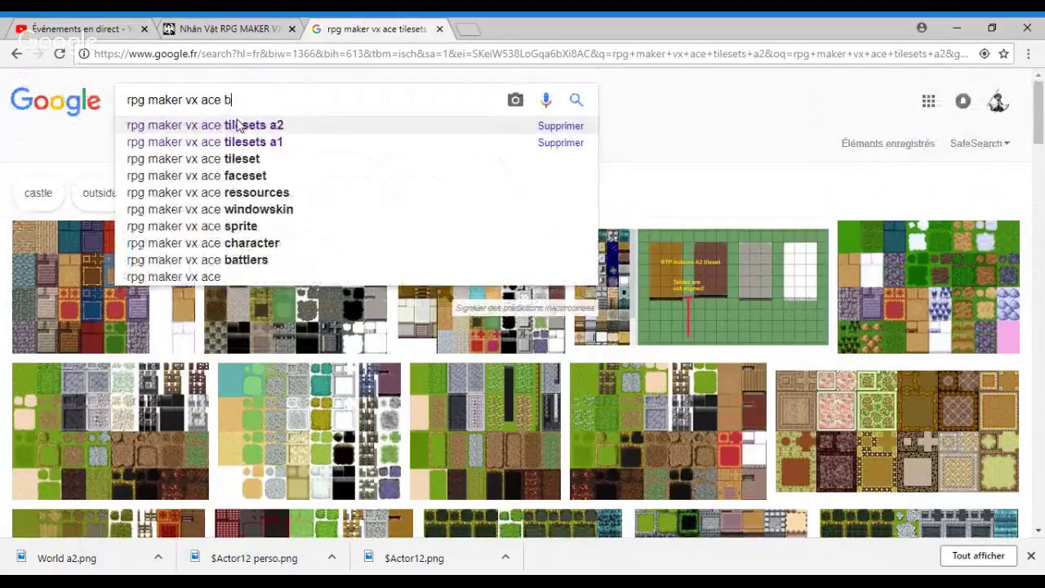
pyautogui.click(237, 126)
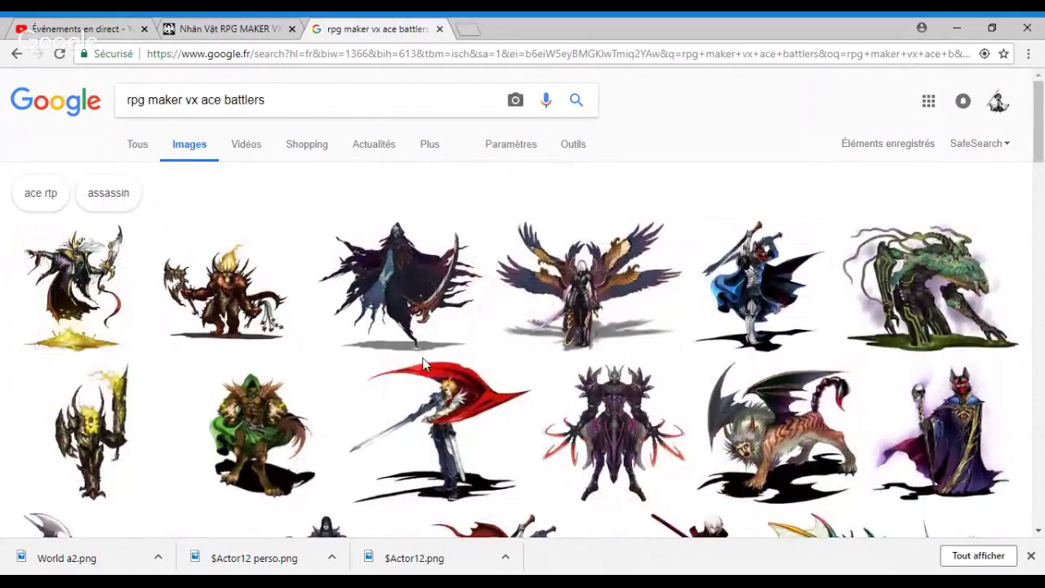
# Look through the battler image results to see the monster and fighter artwork on offer.
pyautogui.scroll(-4, 455, 273)
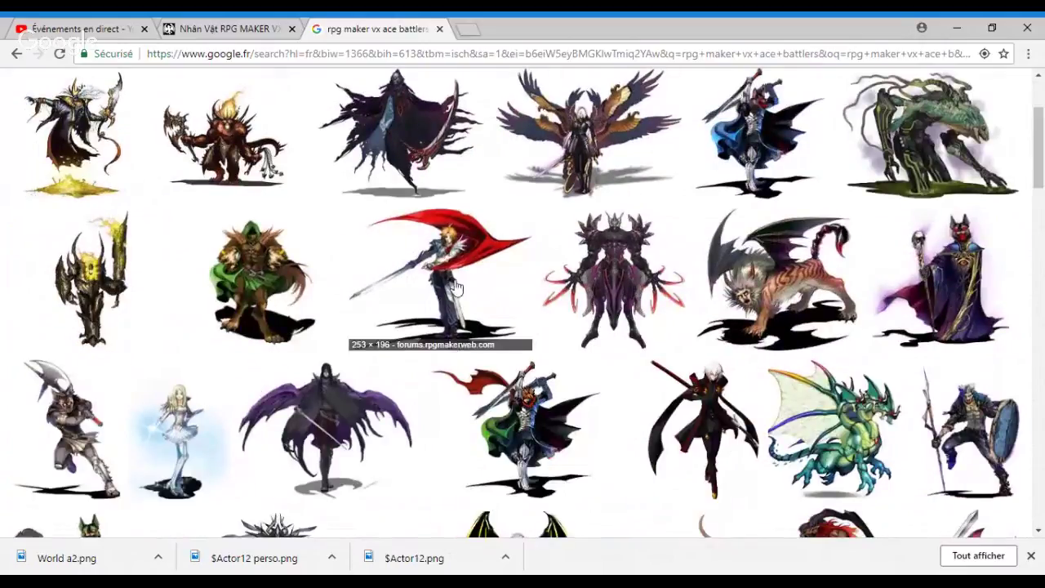
pyautogui.scroll(-2, 455, 273)
pyautogui.scroll(-2, 455, 269)
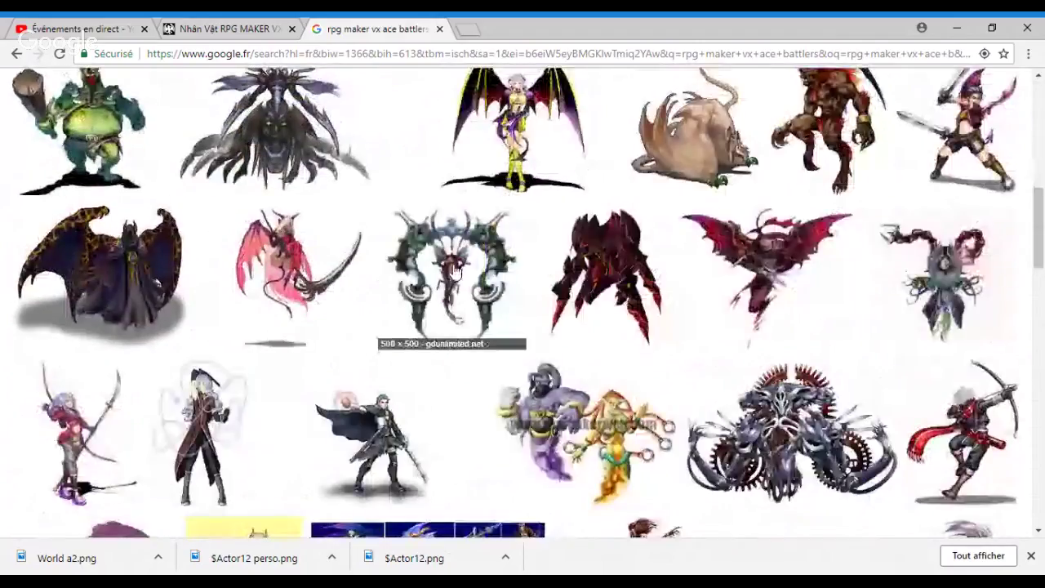
pyautogui.scroll(-3, 455, 263)
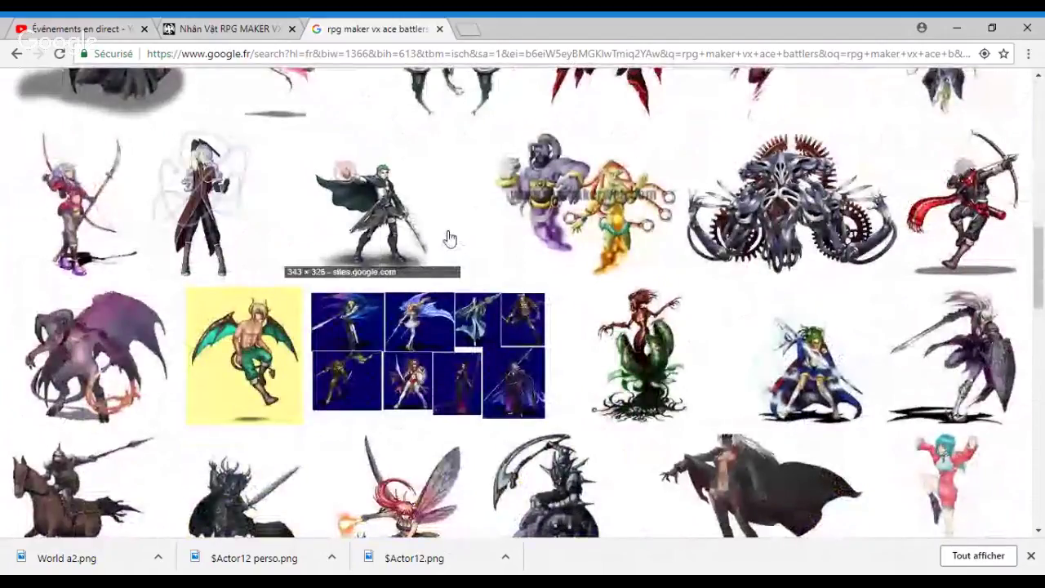
pyautogui.scroll(-3, 449, 237)
pyautogui.scroll(3, 454, 230)
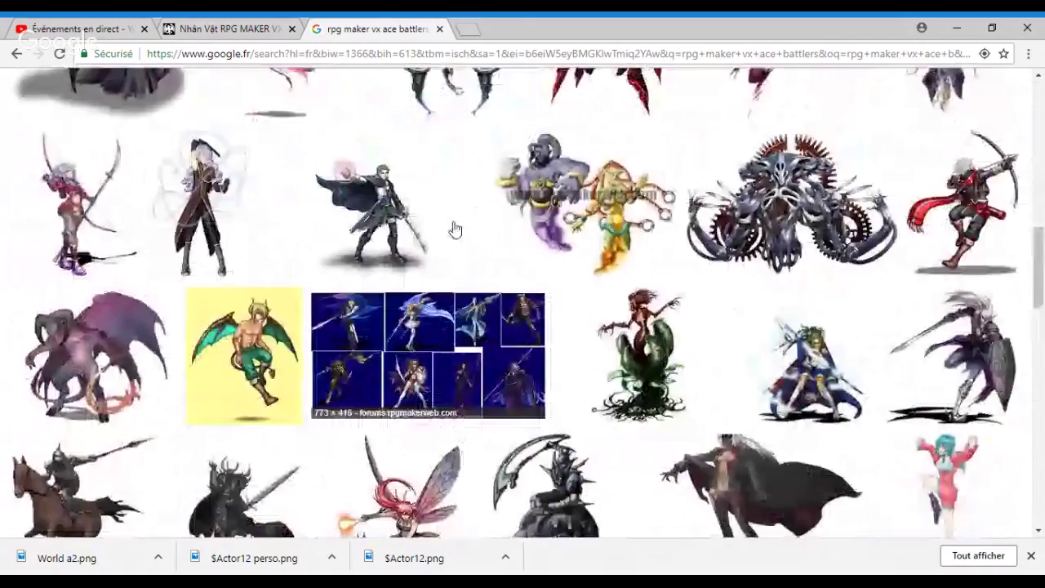
pyautogui.scroll(-3, 455, 229)
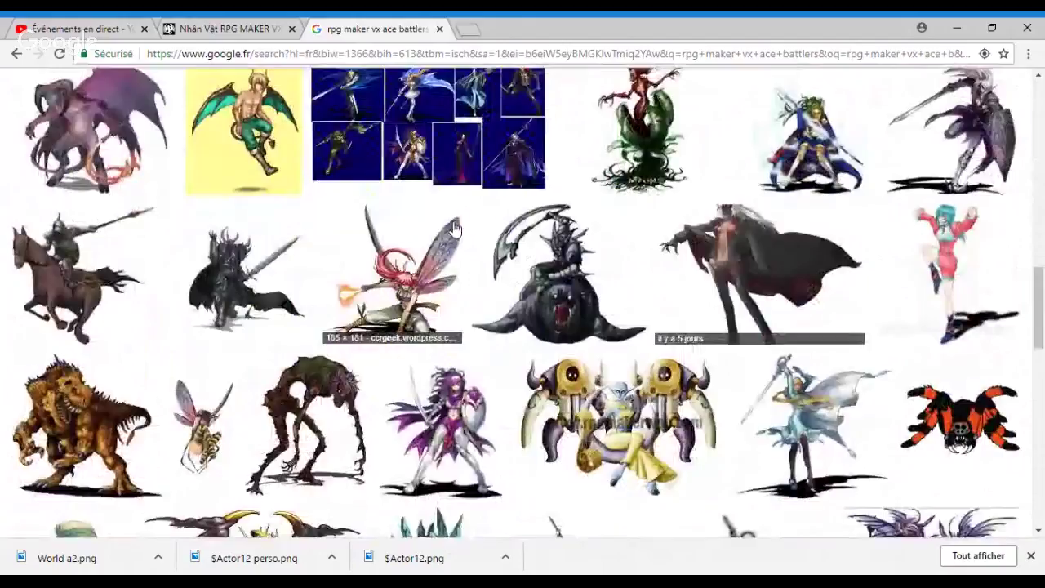
pyautogui.scroll(-3, 455, 229)
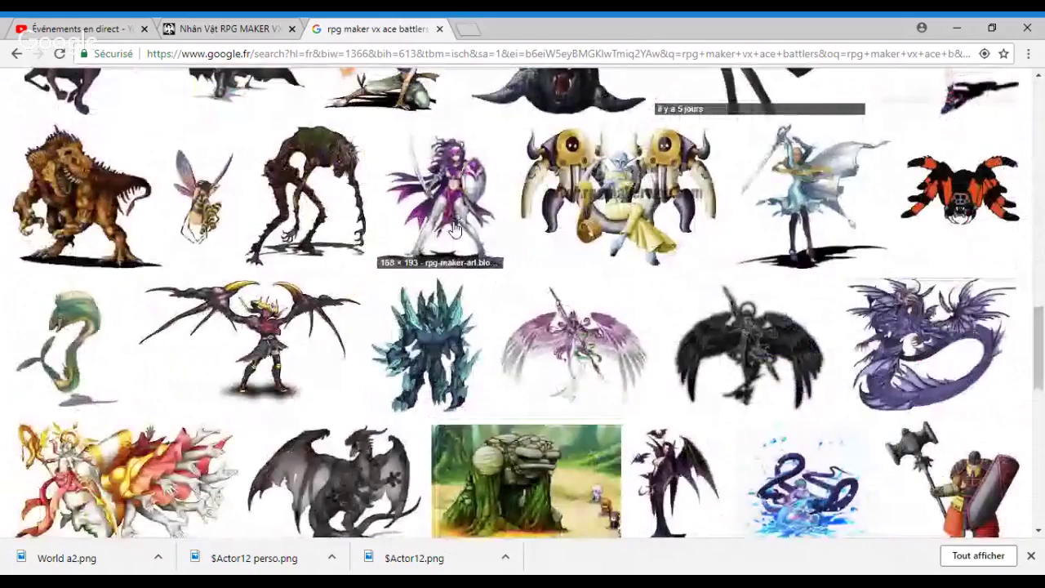
# Preview the Candy Coded Response wasp battler and several of its similar images, including the Guêpe X and Empty Words wasps, ending on the original.
pyautogui.click(203, 196)
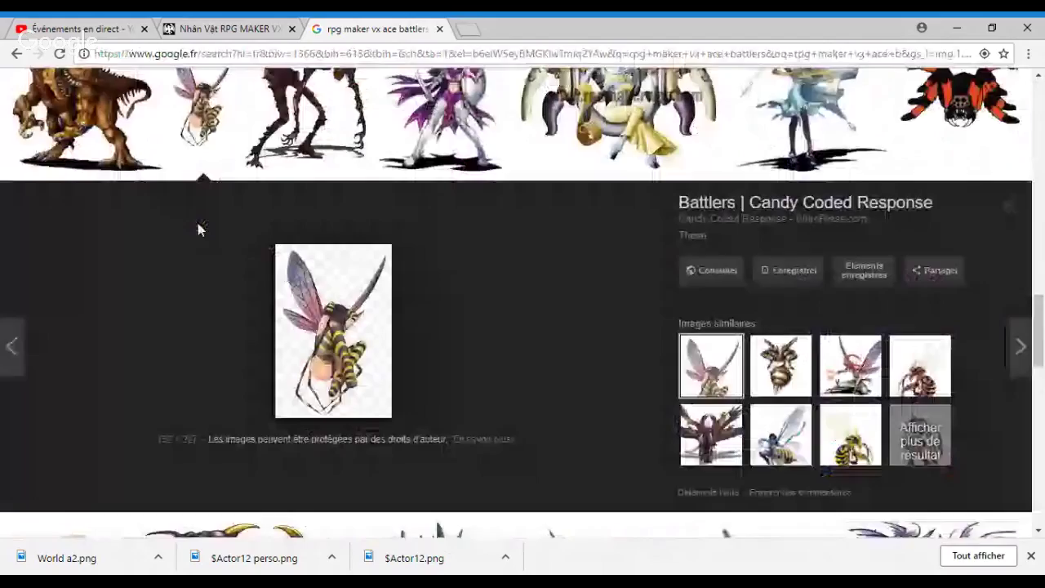
pyautogui.click(849, 378)
pyautogui.click(833, 445)
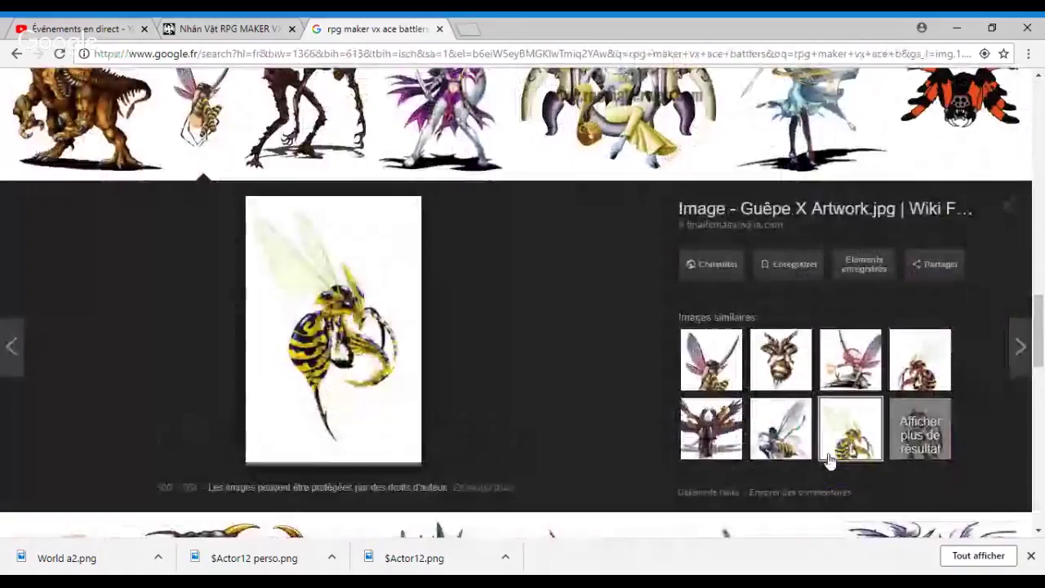
pyautogui.click(786, 451)
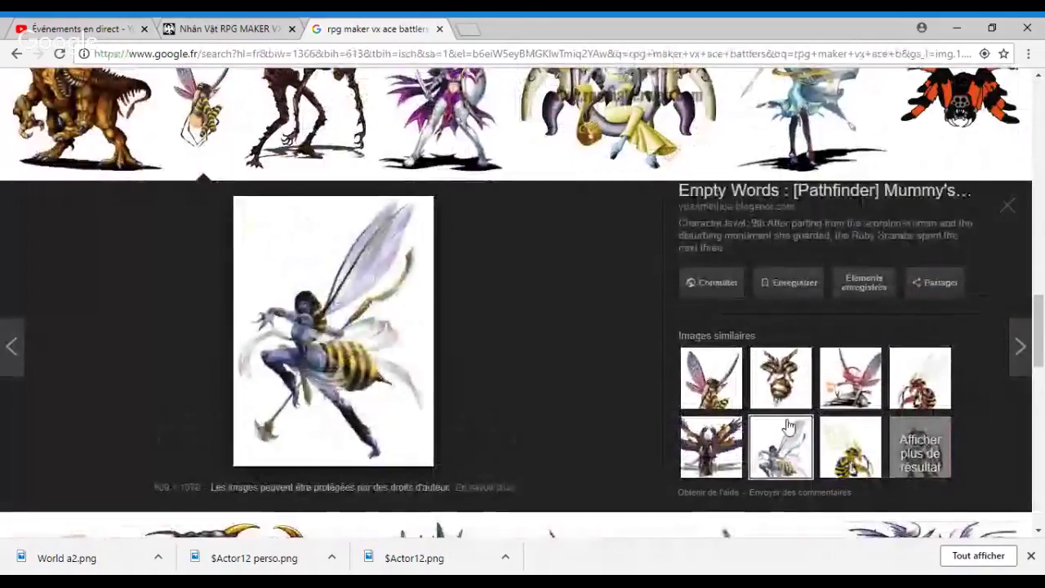
pyautogui.click(789, 369)
pyautogui.click(781, 372)
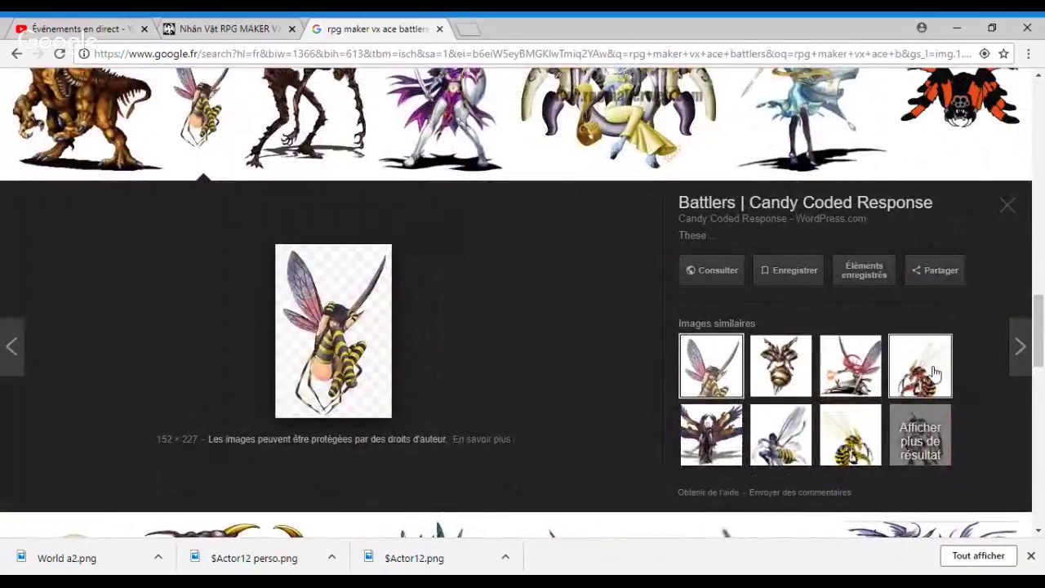
pyautogui.click(711, 368)
# Look further down the battler results, below the wasp battler preview.
pyautogui.scroll(-8, 711, 368)
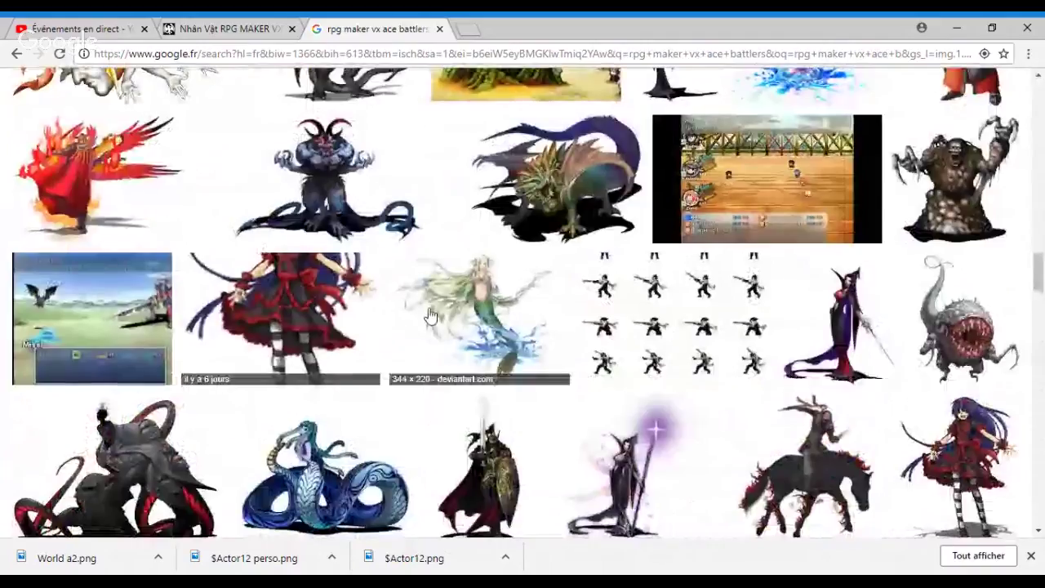
pyautogui.scroll(-4, 461, 299)
pyautogui.scroll(-10, 461, 299)
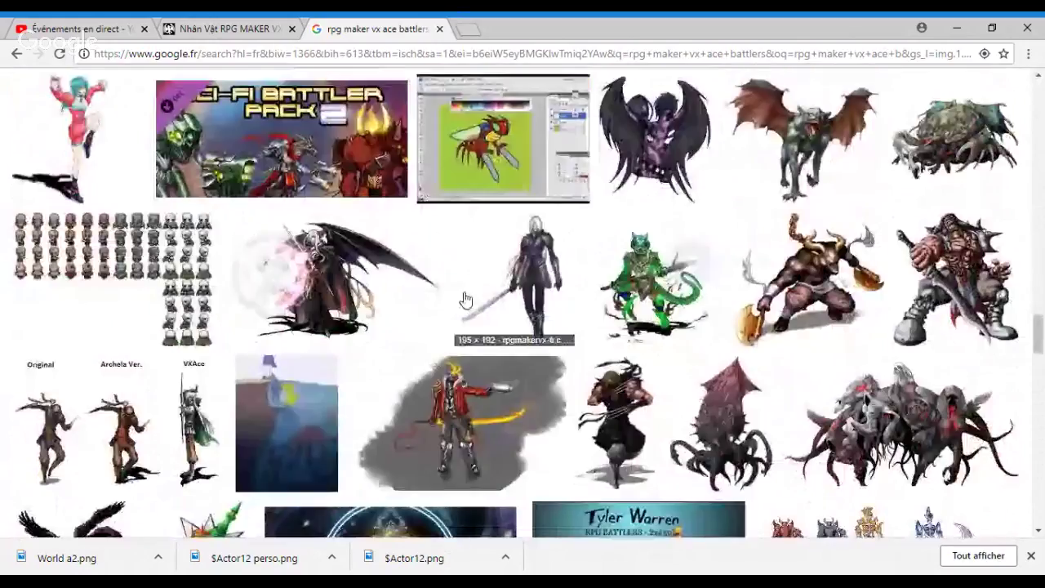
pyautogui.scroll(-3, 441, 302)
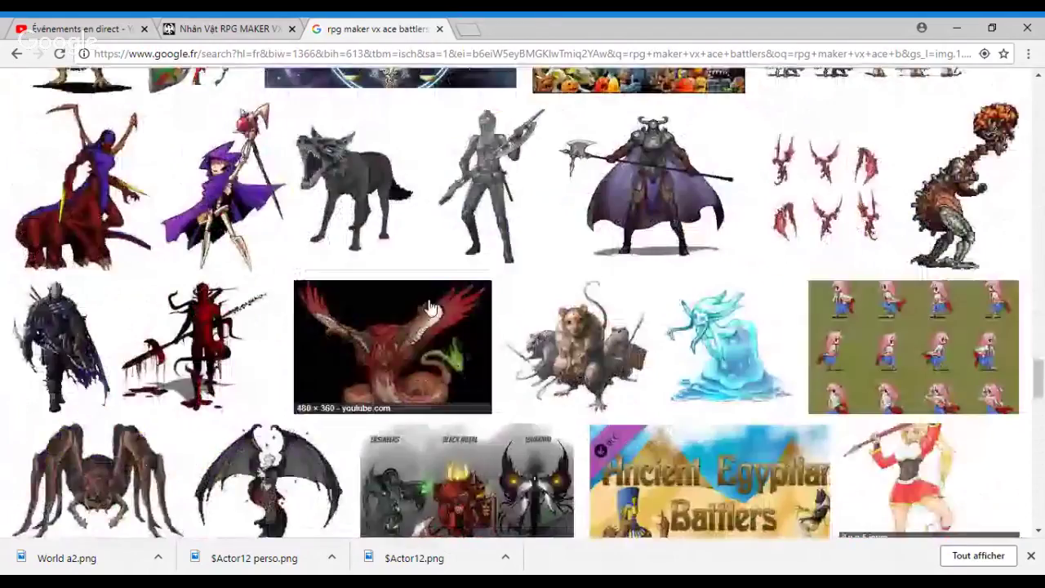
pyautogui.scroll(-15, 430, 308)
# Refine the image search to "rpg maker vx ace battlers hero".
pyautogui.scroll(15, 392, 299)
pyautogui.write('hero')
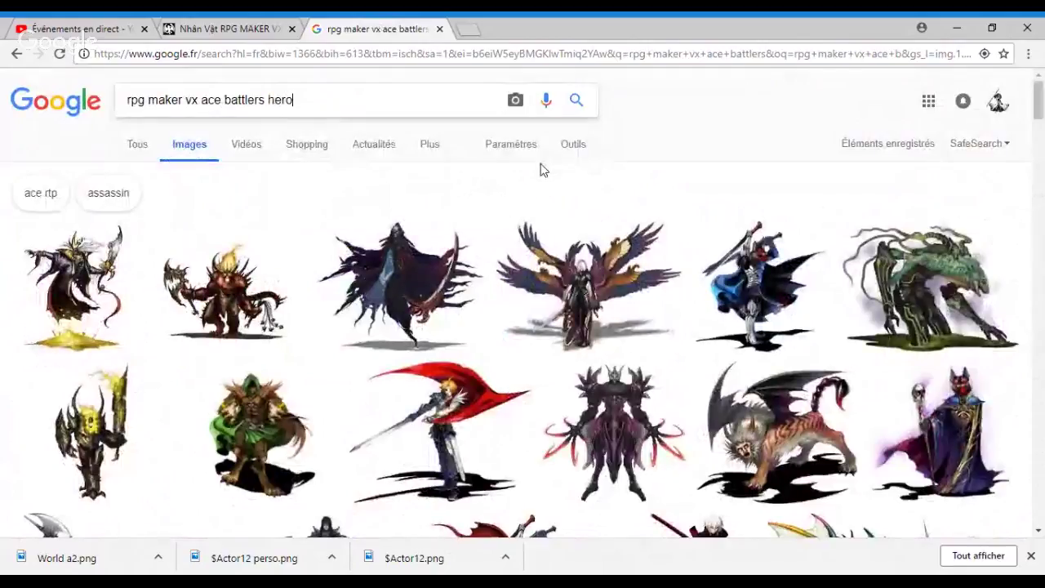
pyautogui.press('Return')
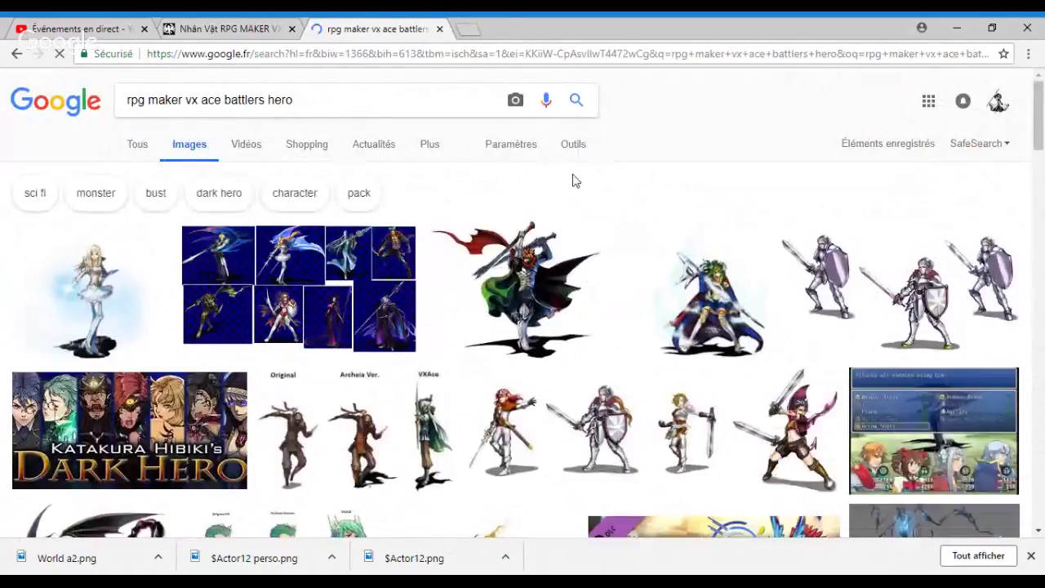
# Look through the hero battler image results and return to the search field above them.
pyautogui.scroll(-2, 629, 420)
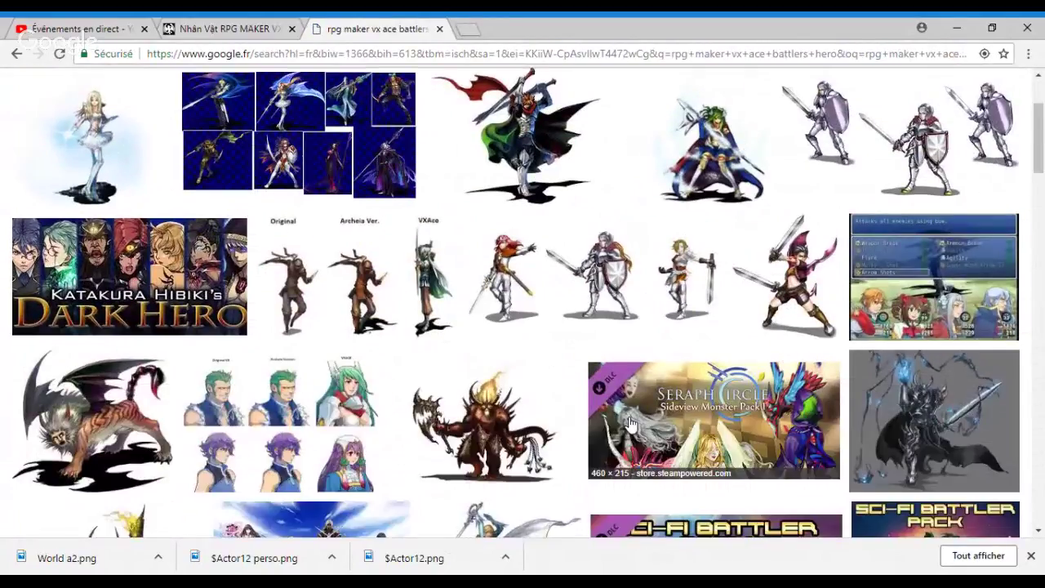
pyautogui.scroll(-2, 633, 408)
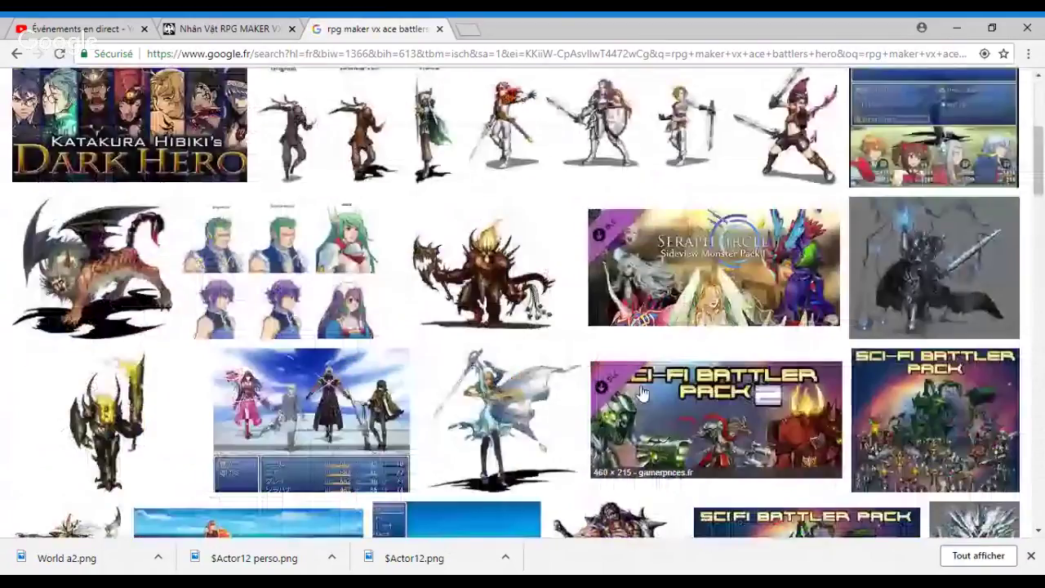
pyautogui.scroll(-3, 641, 393)
pyautogui.scroll(-2, 641, 394)
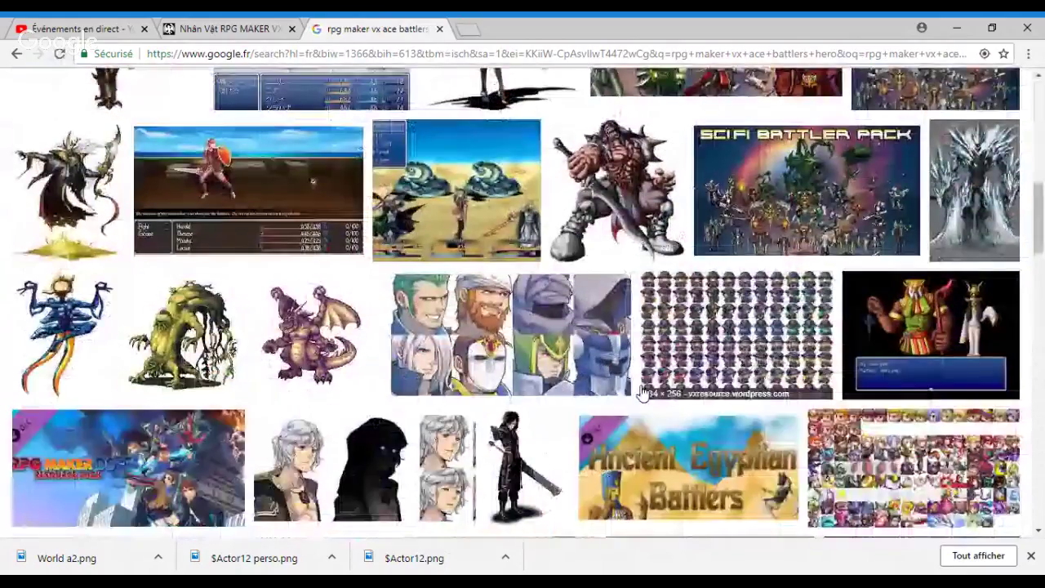
pyautogui.scroll(-5, 642, 393)
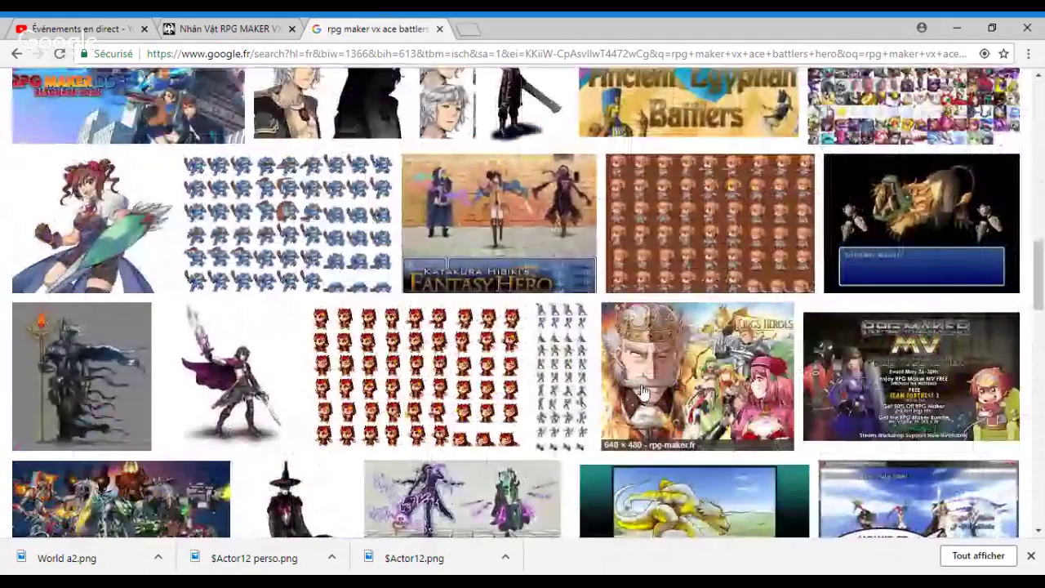
pyautogui.scroll(-5, 643, 393)
pyautogui.scroll(-3, 629, 372)
pyautogui.scroll(15, 625, 363)
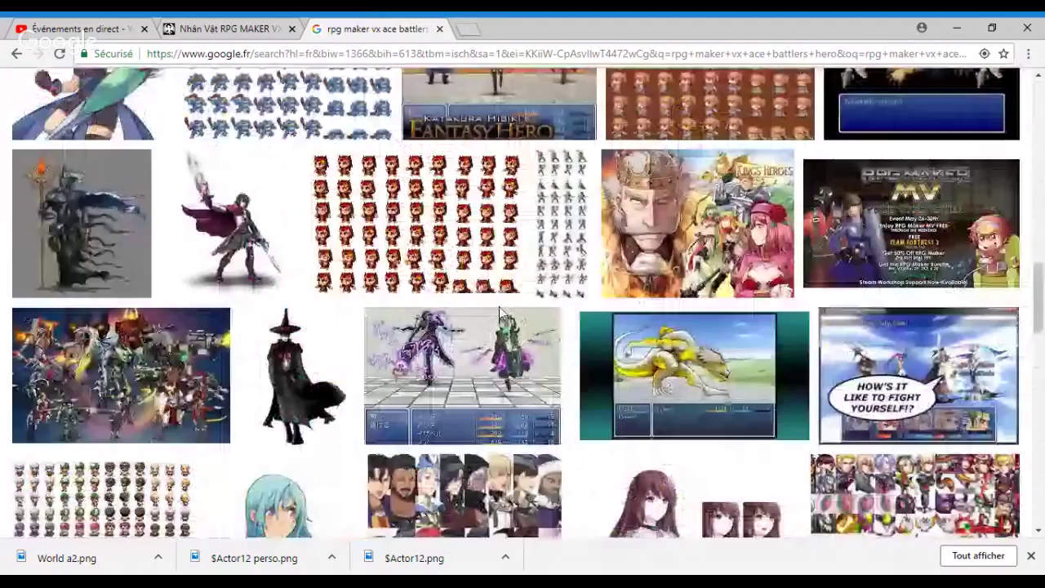
pyautogui.scroll(5, 294, 165)
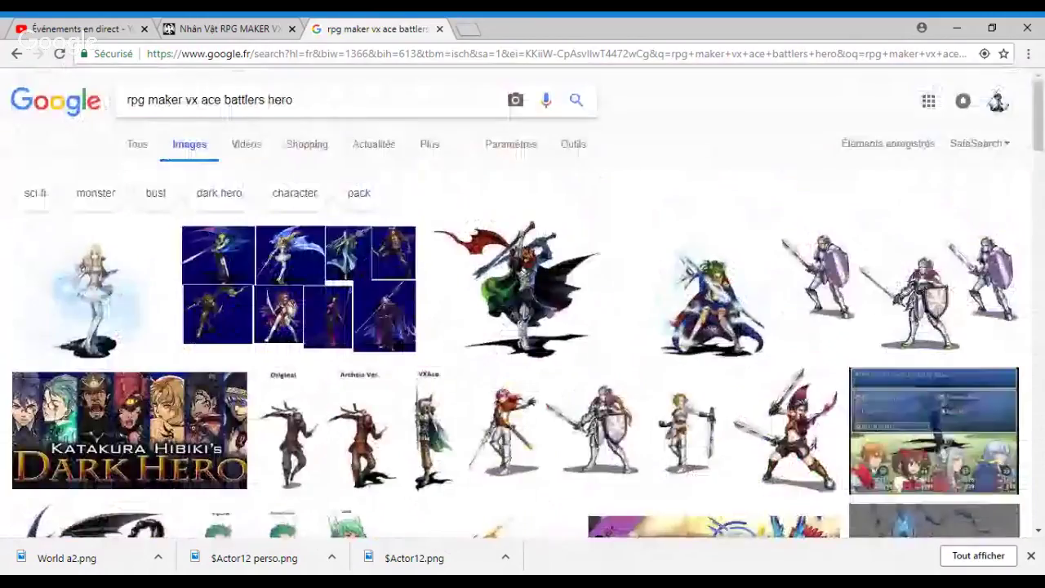
# Remove "hero" from the query and search images for "rpg maker vx ace battlers" again.
pyautogui.click(298, 99)
pyautogui.press('BackSpace')
pyautogui.press('BackSpace')
pyautogui.press('BackSpace')
pyautogui.press('BackSpace')
pyautogui.press('Return')
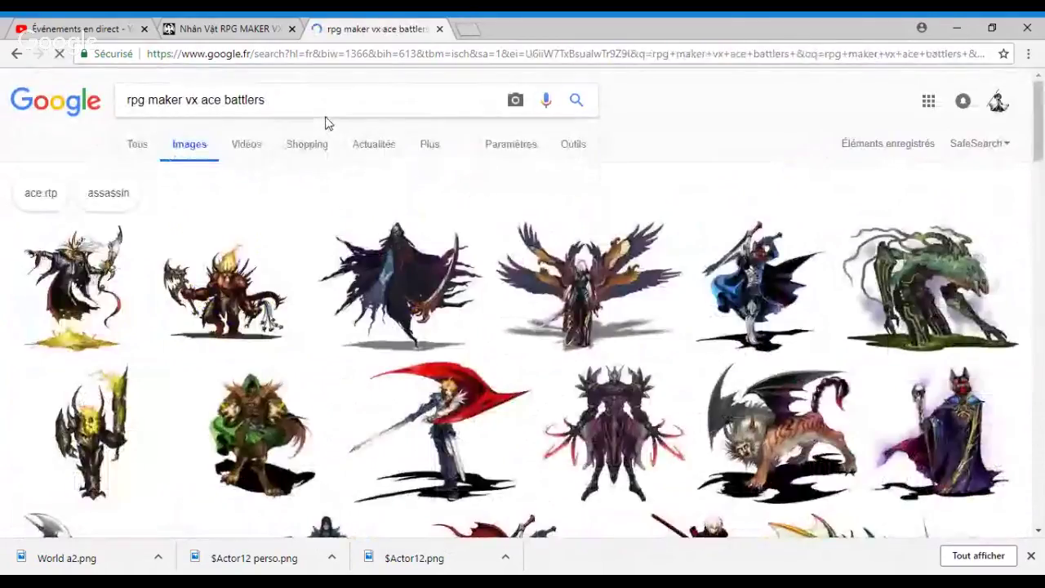
# Filter the battler images by the "assassin" suggestion and look through the results.
pyautogui.click(102, 202)
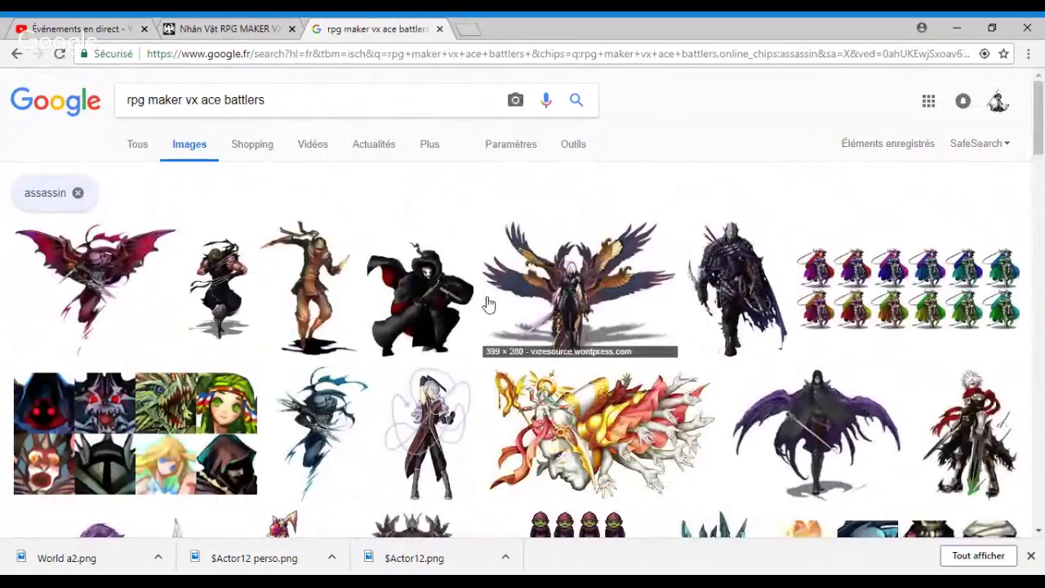
pyautogui.scroll(-2, 490, 304)
pyautogui.scroll(-2, 497, 304)
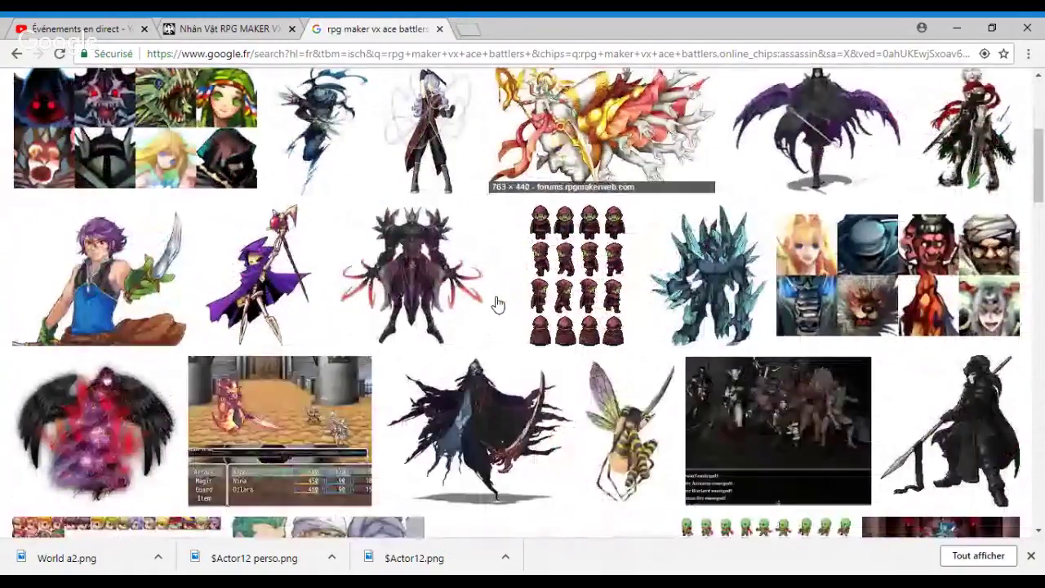
pyautogui.scroll(4, 496, 304)
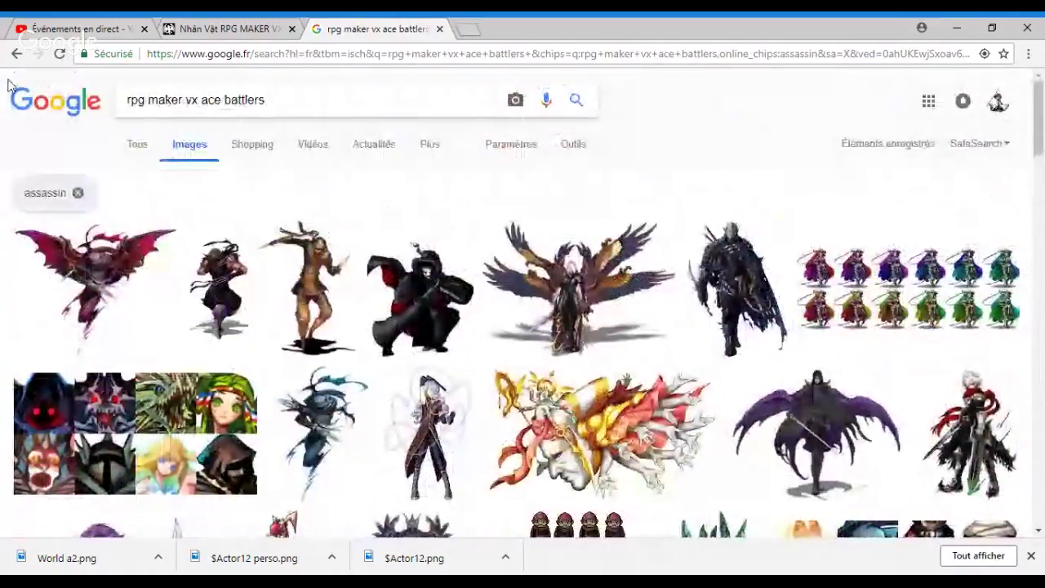
# Go back from the assassin results, filter the battlers by "ace rtp" instead, and look over the images.
pyautogui.click(17, 53)
pyautogui.click(35, 194)
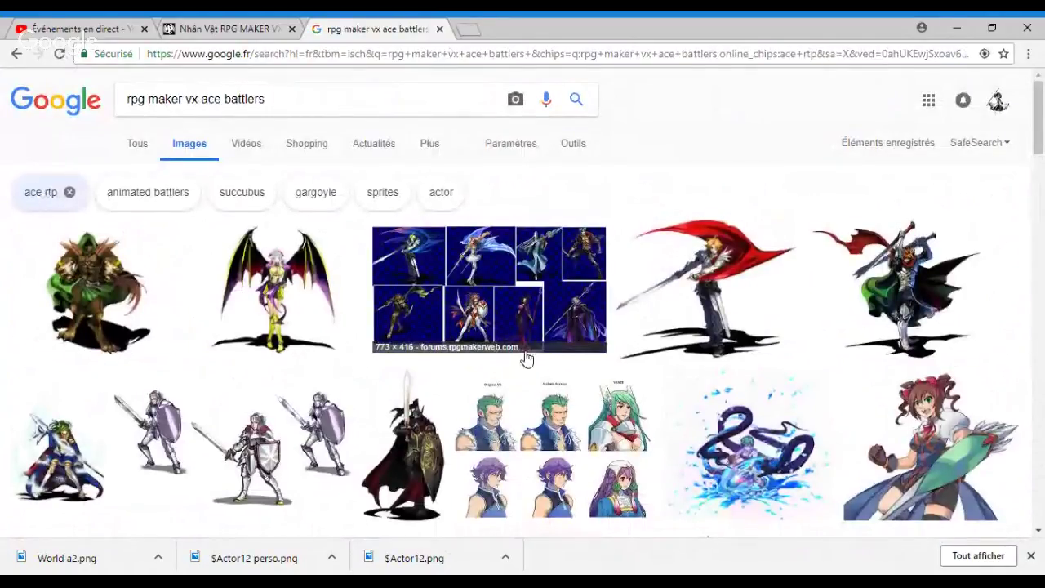
pyautogui.scroll(-2, 527, 359)
pyautogui.scroll(1, 789, 292)
# Preview the Actor01 Battler result and several similar images, including Vampiress and Dark Alice, ending with the red-haired clawed fighter.
pyautogui.click(747, 204)
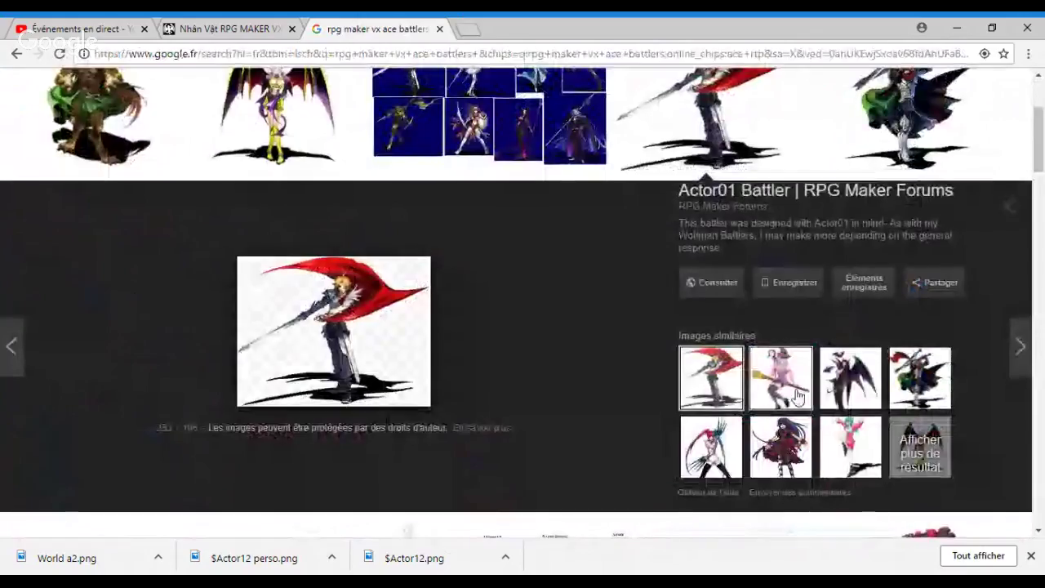
pyautogui.click(798, 396)
pyautogui.click(858, 389)
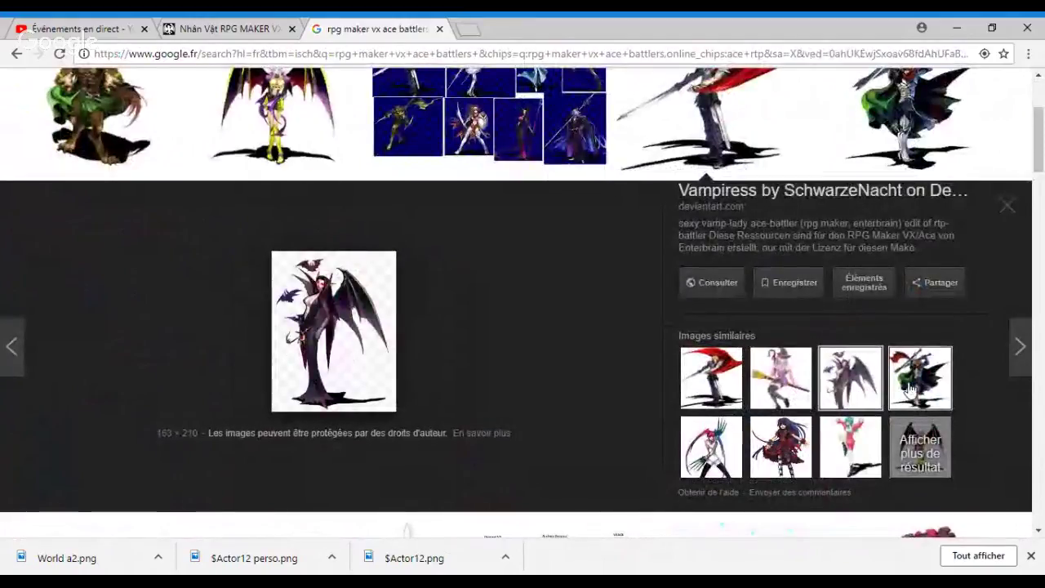
pyautogui.click(910, 390)
pyautogui.click(849, 445)
pyautogui.click(772, 445)
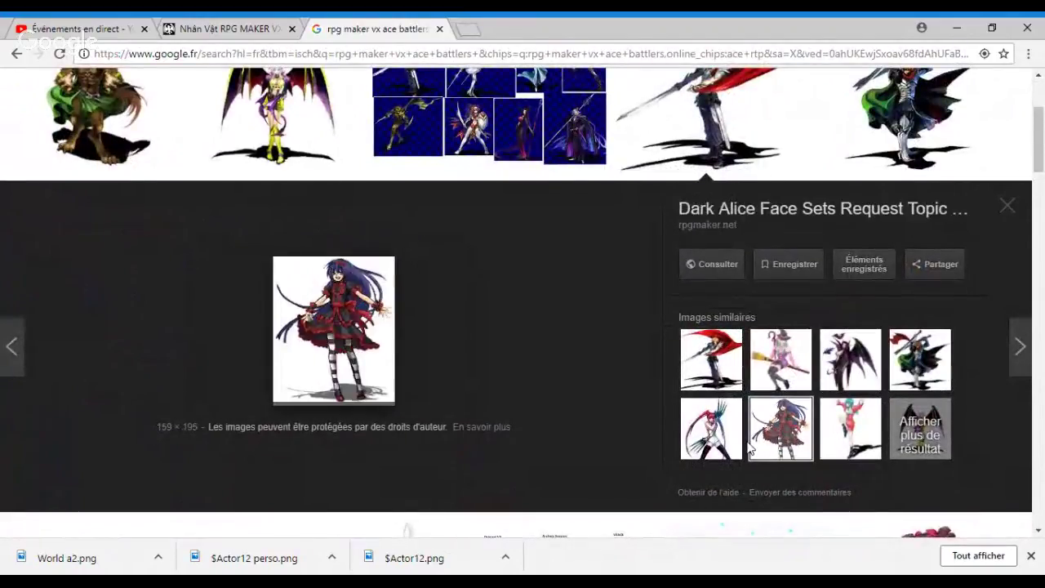
pyautogui.click(704, 400)
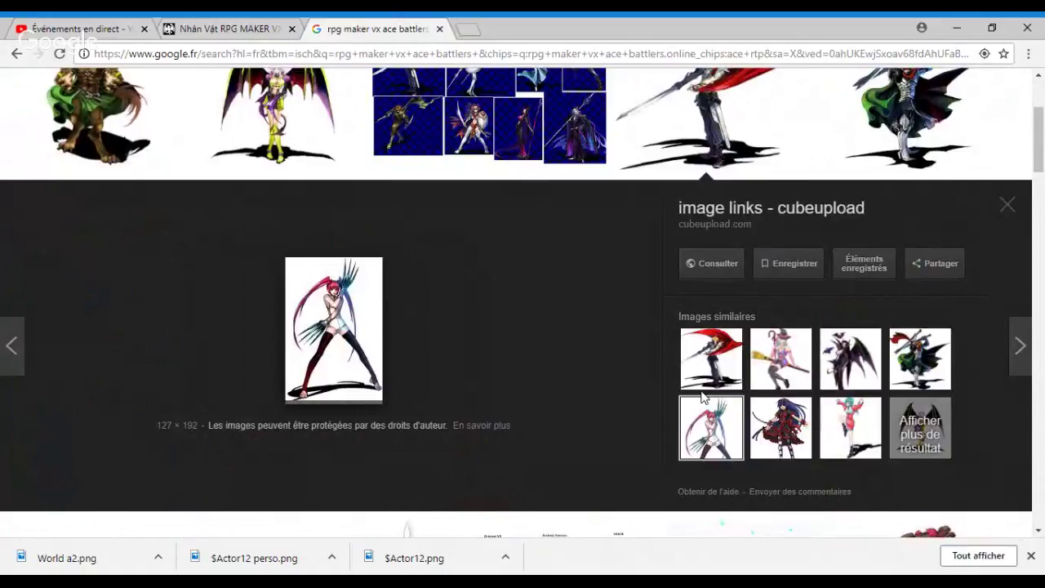
pyautogui.scroll(-5, 703, 398)
pyautogui.scroll(3, 277, 288)
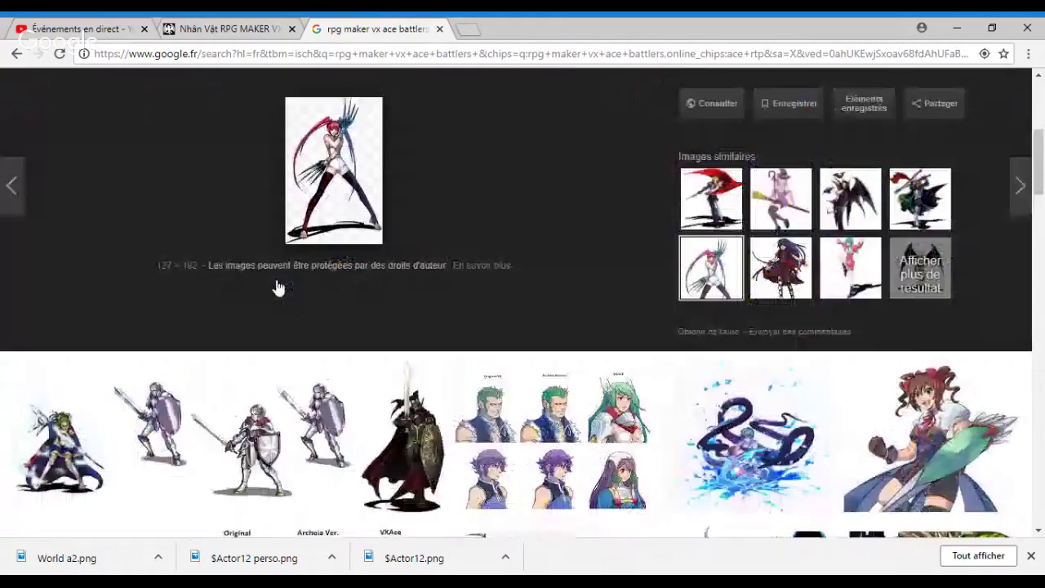
# Search images for "rpg maker vx ace battlers girl" and preview the blue-haired battler holding a staff.
pyautogui.scroll(4, 278, 287)
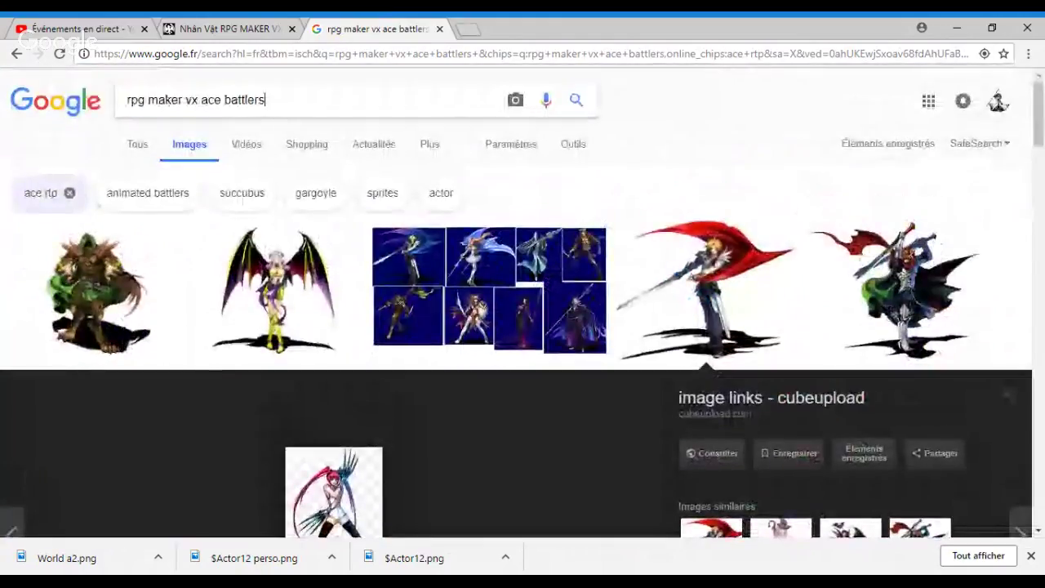
pyautogui.write('g')
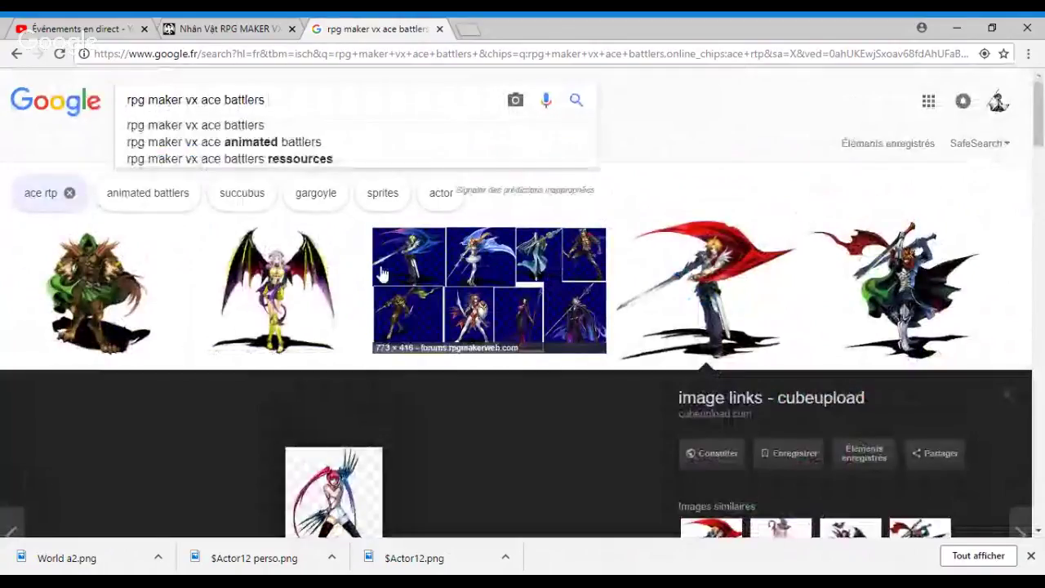
pyautogui.write('ri')
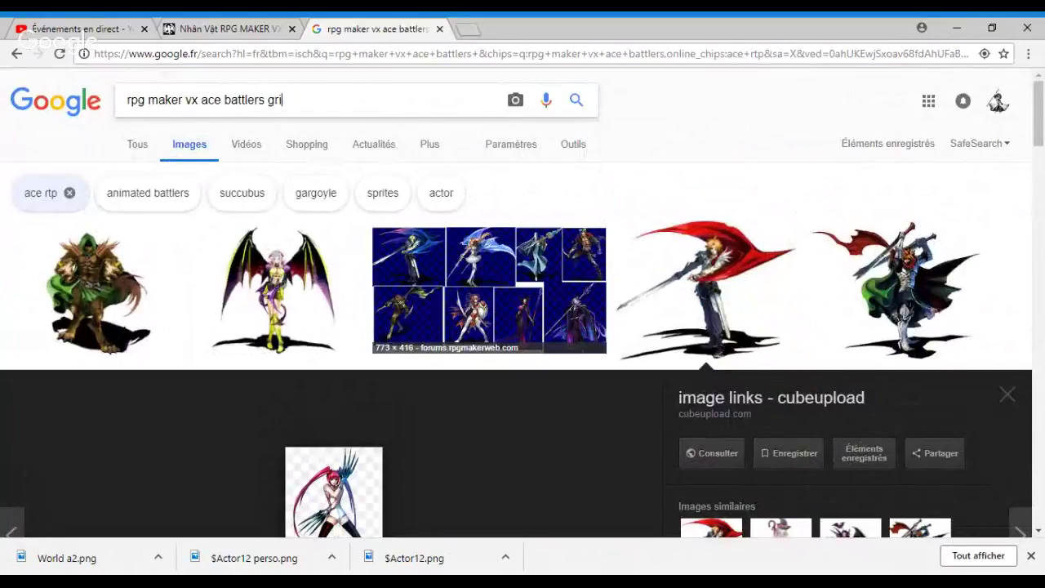
pyautogui.press('BackSpace')
pyautogui.press('BackSpace')
pyautogui.write('irl')
pyautogui.press('Return')
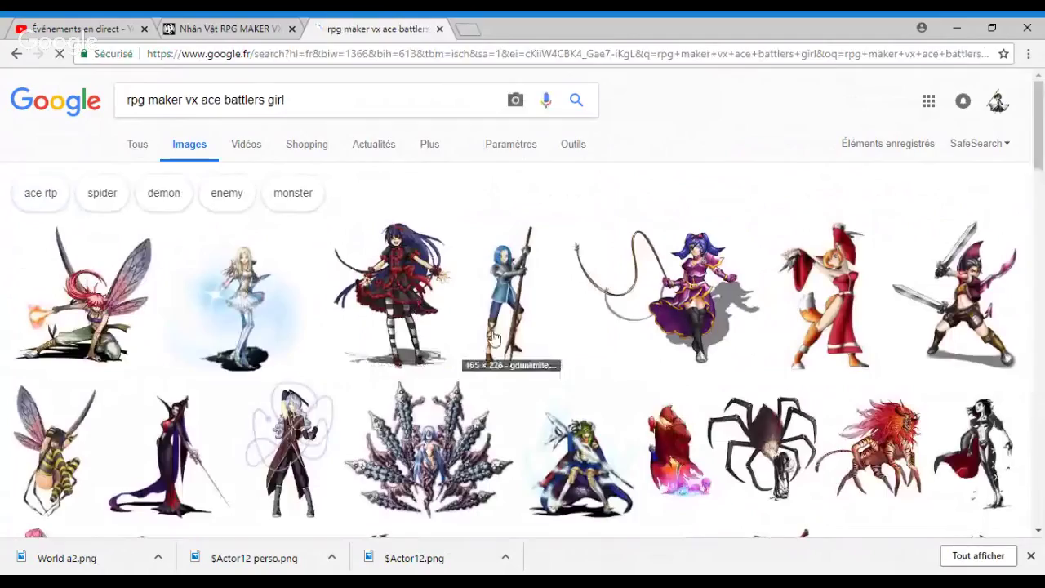
pyautogui.click(494, 327)
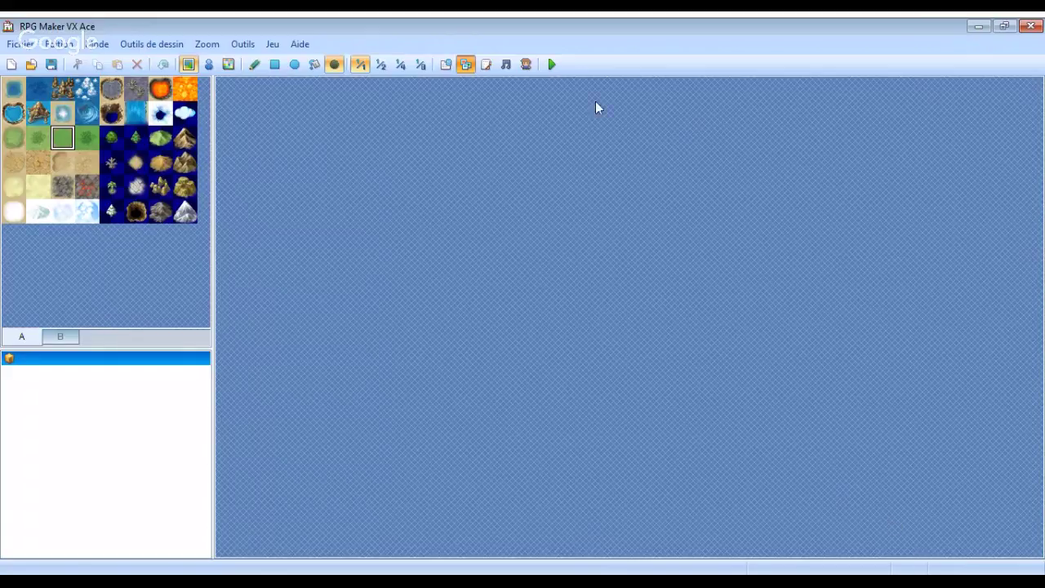
# Switch to RPG Maker VX Ace and open the project's database.
pyautogui.click(446, 65)
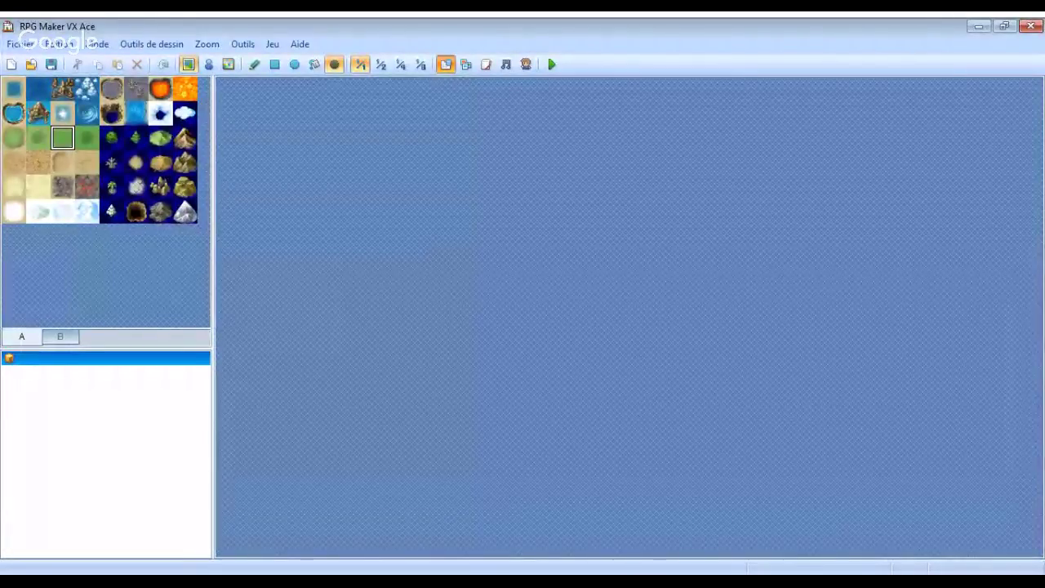